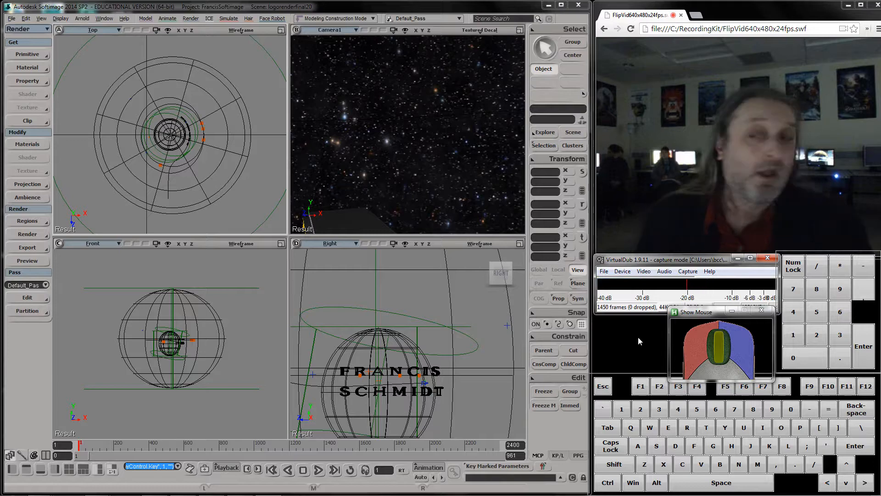
Step: Switch the main toolbar to the Model module and back to the Render module
{"action": "left_click", "coordinate": [18, 30]}
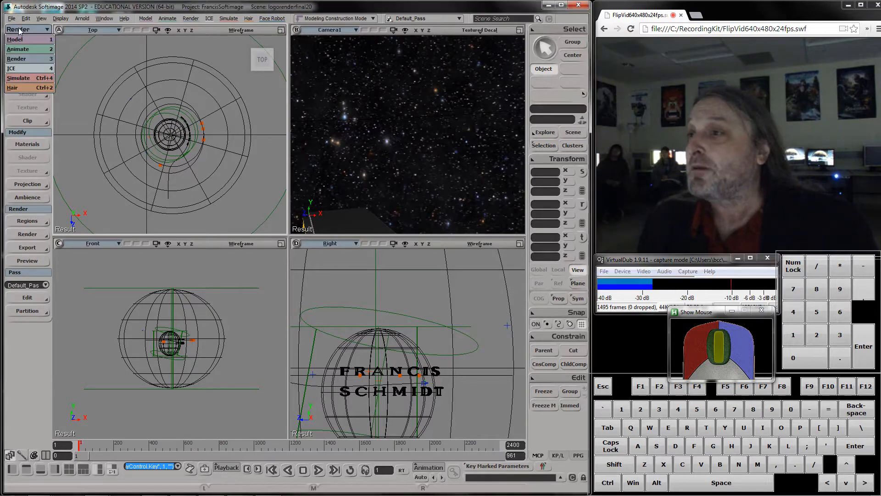
{"action": "left_click", "coordinate": [29, 59]}
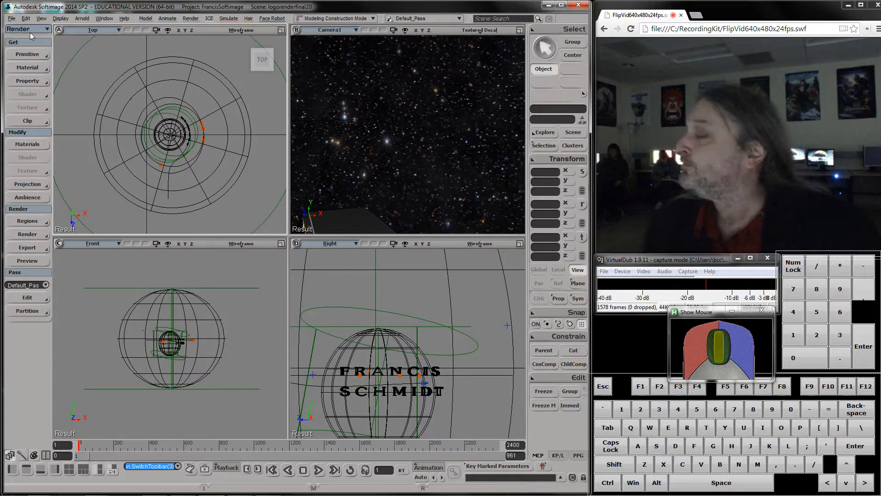
{"action": "left_click", "coordinate": [30, 32]}
{"action": "left_click", "coordinate": [28, 40]}
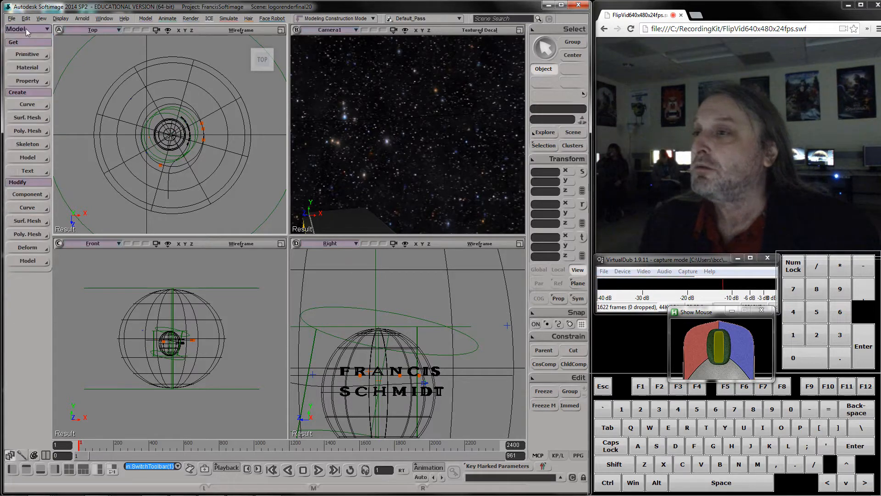
{"action": "left_click", "coordinate": [26, 29]}
{"action": "left_click", "coordinate": [24, 61]}
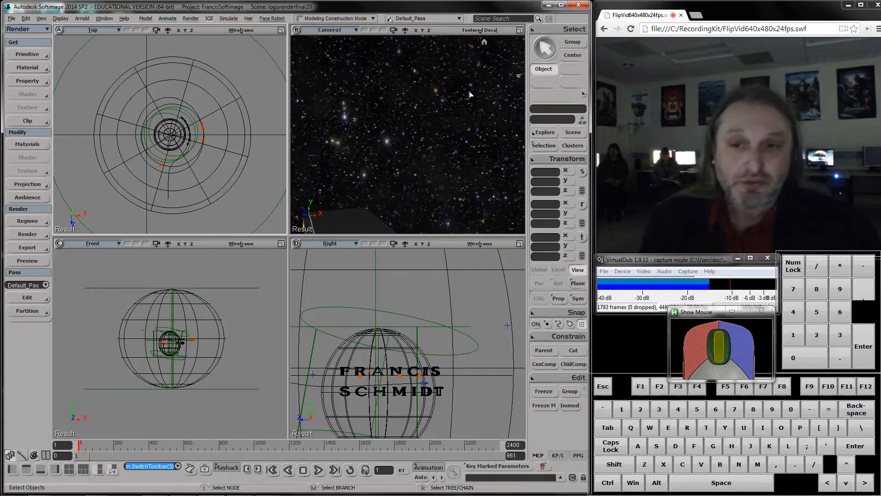
Step: Go to frame 991 and display the Camera1 view with the OpenGL realtime shader
{"action": "left_click_drag", "start_coordinate": [198, 454], "coordinate": [253, 453]}
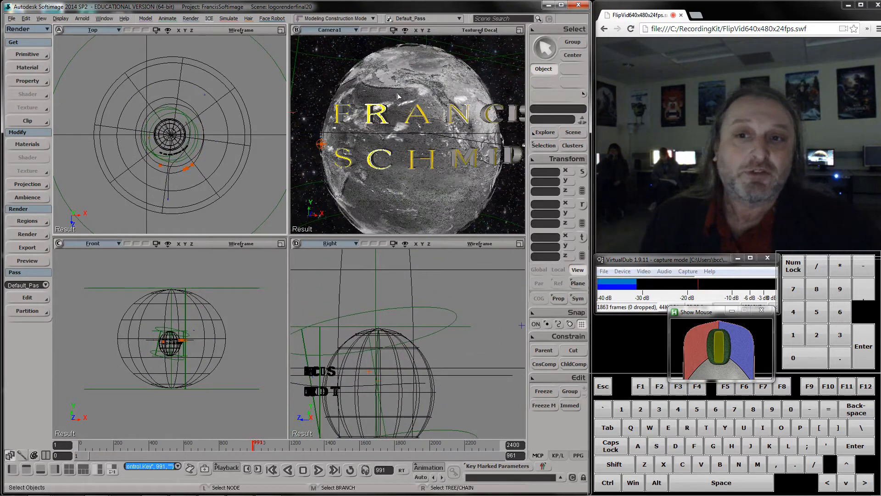
{"action": "left_click", "coordinate": [483, 31]}
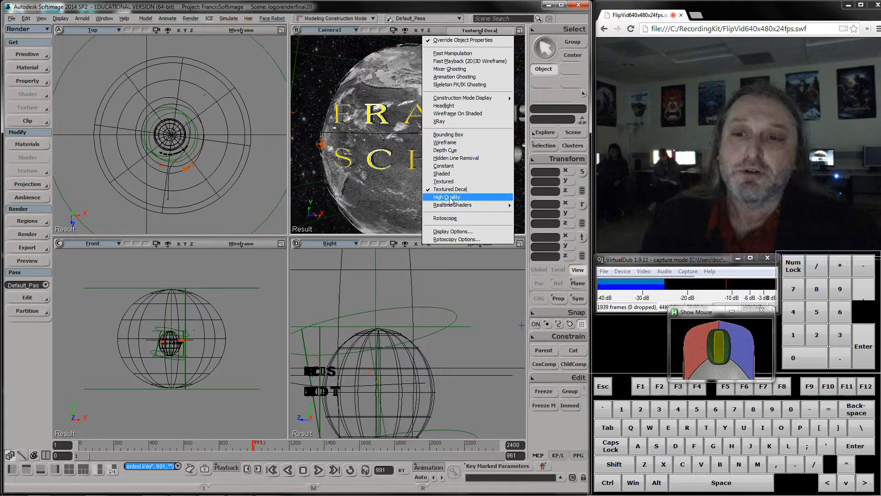
{"action": "mouse_move", "coordinate": [462, 205]}
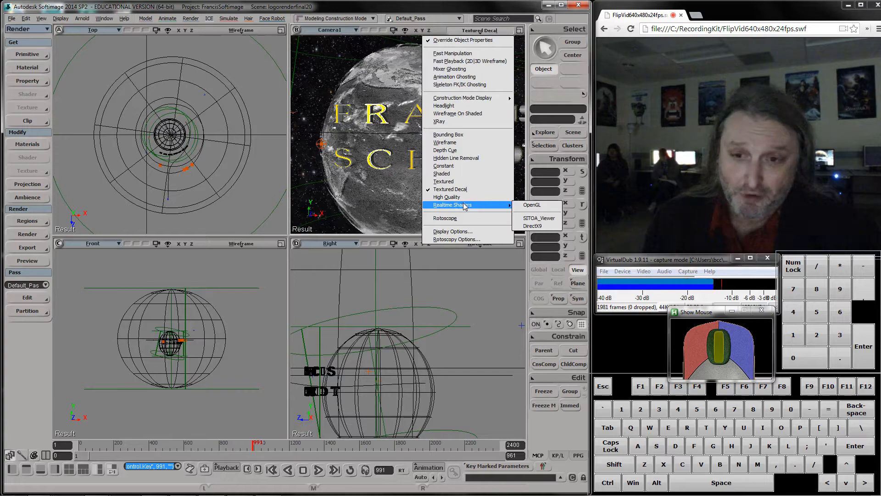
{"action": "left_click", "coordinate": [527, 205]}
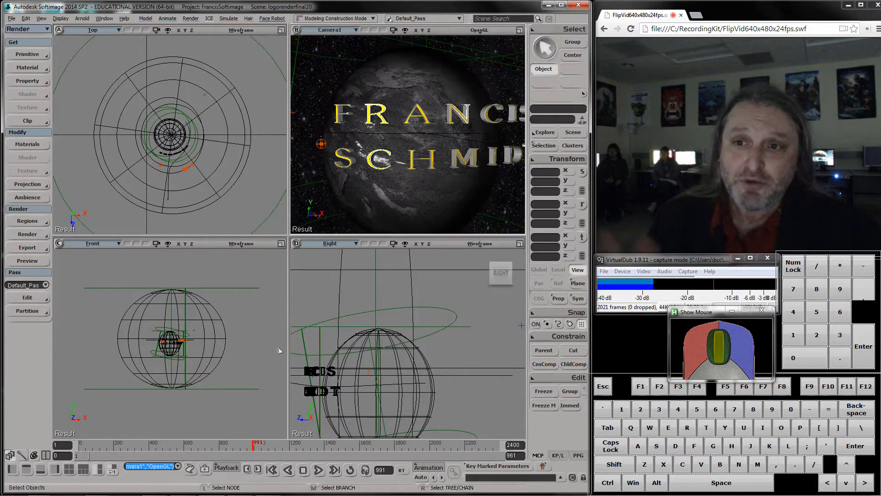
Step: Go to frame 1655 and draw a render region around the name text and globe in the Camera1 view
{"action": "left_click", "coordinate": [253, 444]}
{"action": "left_click_drag", "start_coordinate": [254, 444], "coordinate": [371, 430]}
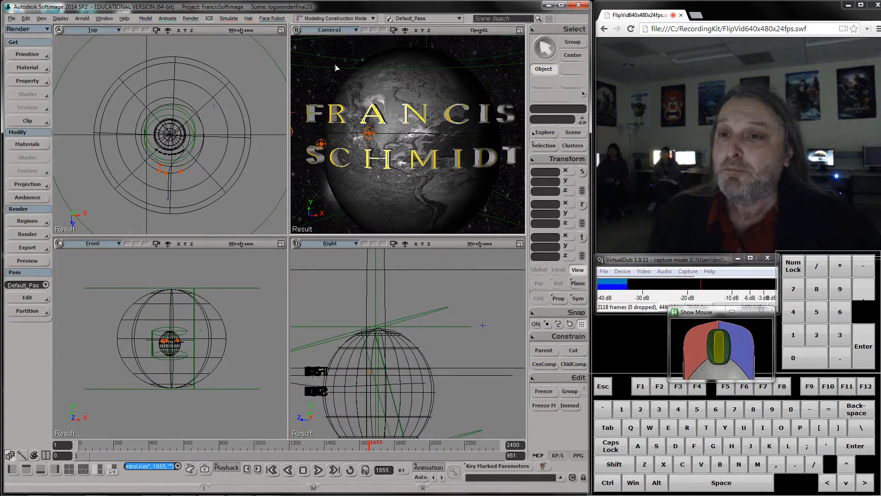
{"action": "key", "text": "q"}
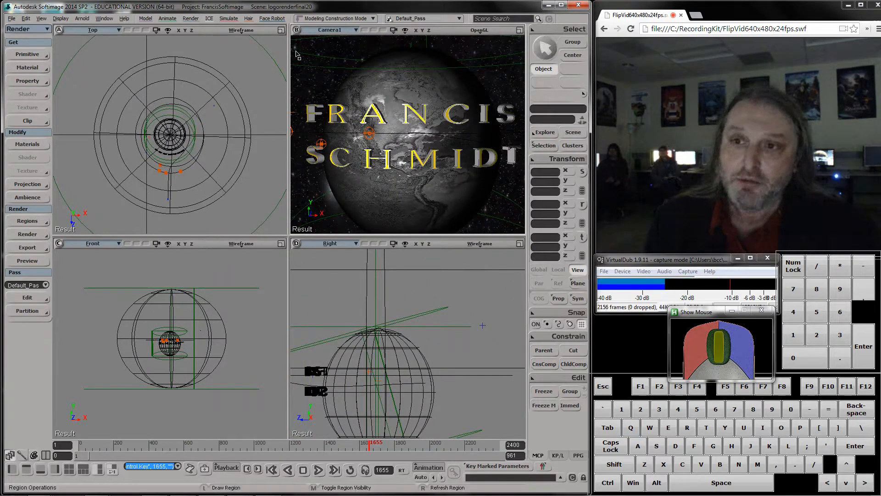
{"action": "left_click_drag", "start_coordinate": [301, 69], "coordinate": [500, 193]}
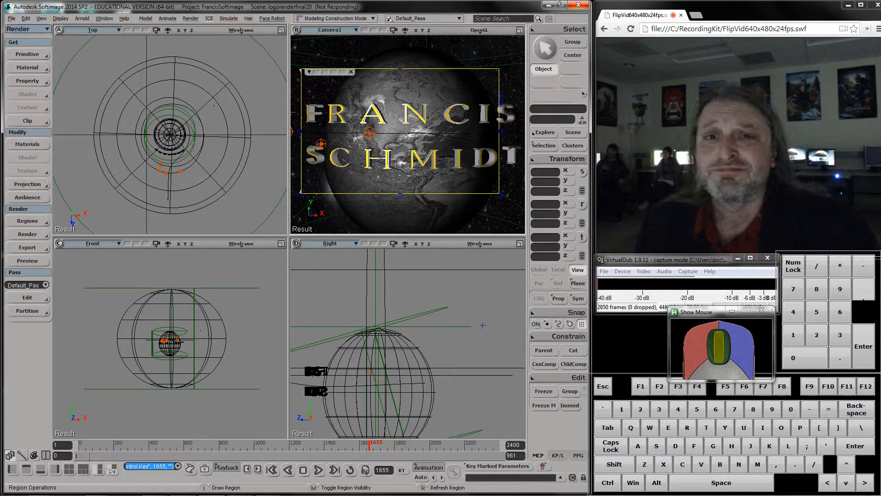
Step: Switch to Chrome, bring up the YouTube video of the logo animation and enlarge the browser window
{"action": "mouse_move", "coordinate": [111, 493]}
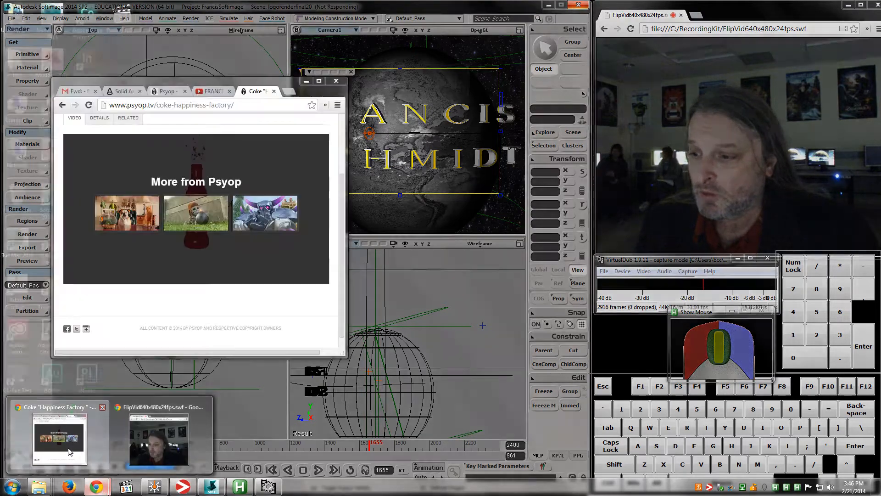
{"action": "left_click", "coordinate": [70, 452]}
{"action": "left_click", "coordinate": [214, 91]}
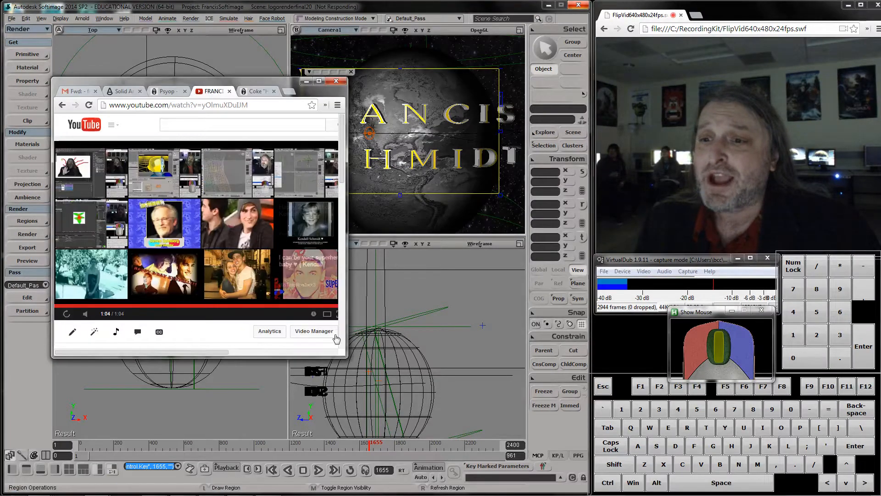
{"action": "left_click_drag", "start_coordinate": [348, 357], "coordinate": [455, 371]}
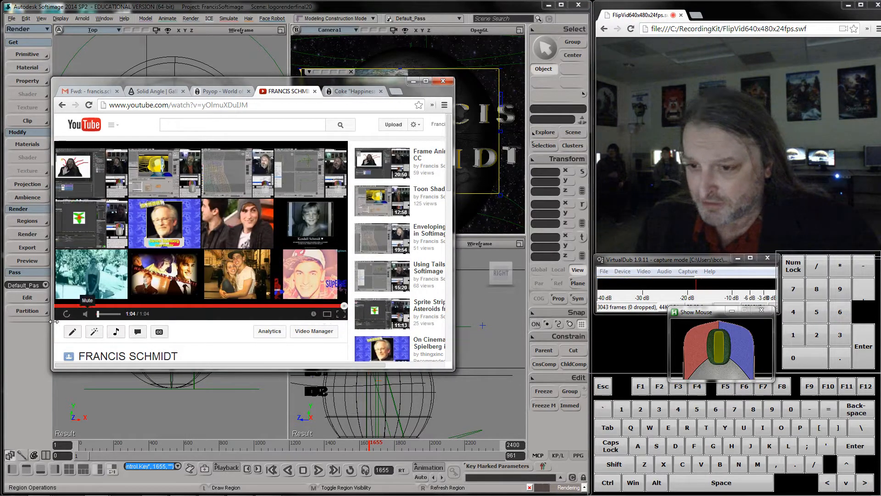
Step: Replay the logo video from the beginning with the playback quality set to 720p
{"action": "left_click", "coordinate": [66, 314]}
{"action": "left_click", "coordinate": [313, 314]}
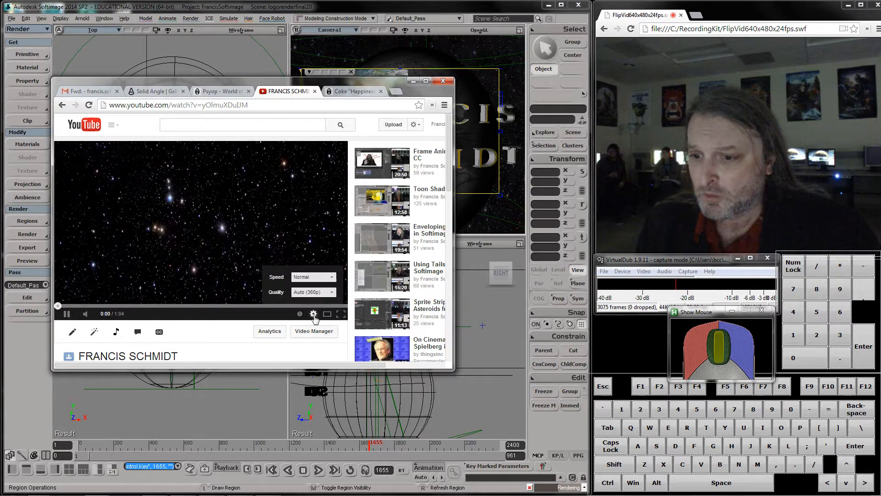
{"action": "left_click", "coordinate": [316, 293]}
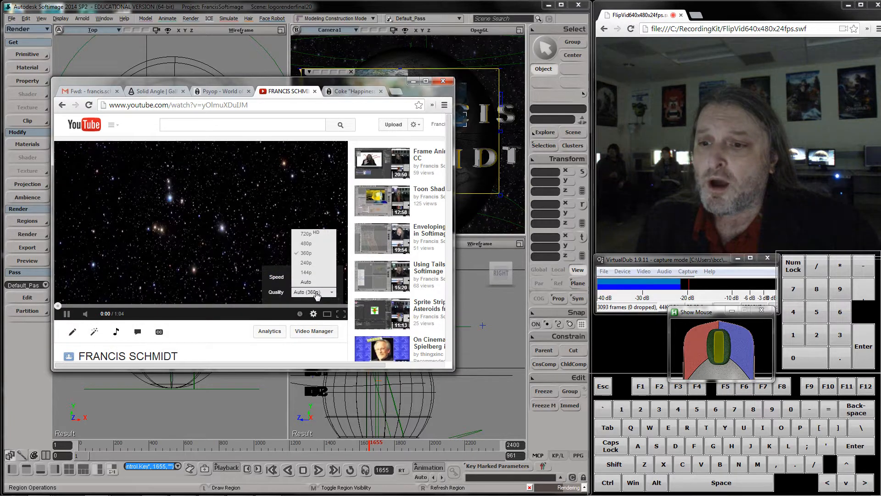
{"action": "left_click", "coordinate": [311, 231]}
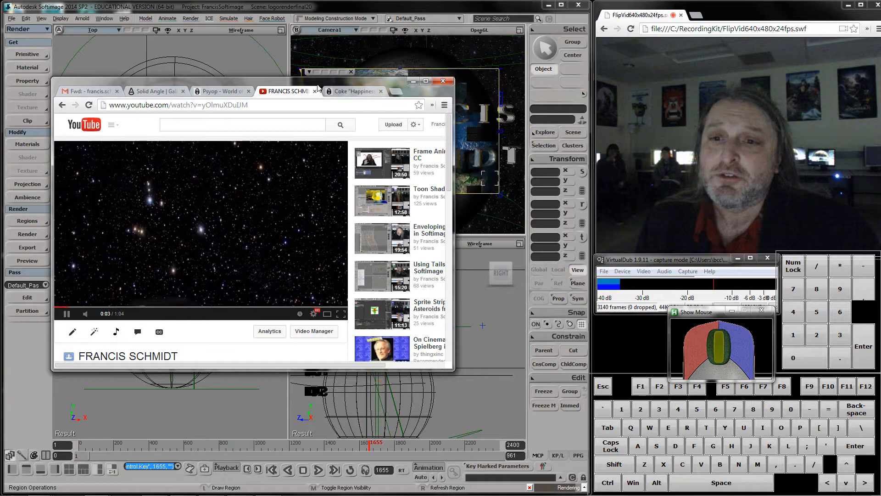
Step: Pause the logo video and minimize the browser to return to Softimage
{"action": "left_click_drag", "start_coordinate": [318, 87], "coordinate": [370, 116]}
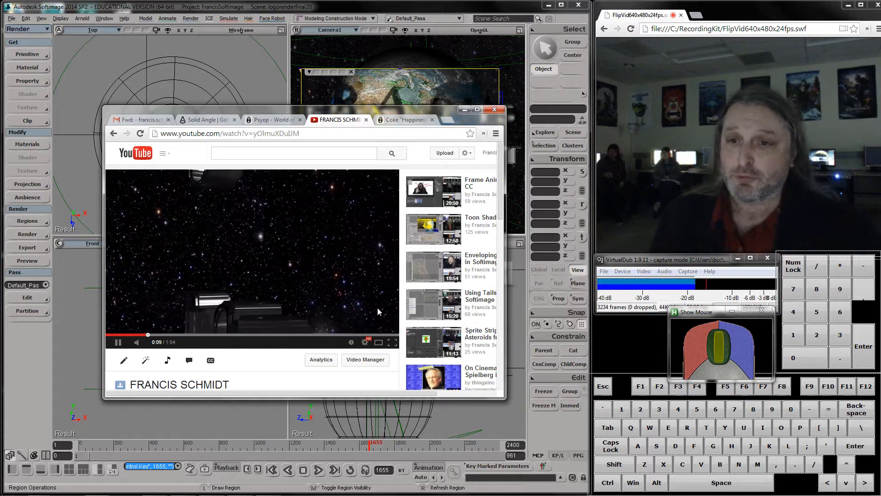
{"action": "left_click", "coordinate": [119, 346]}
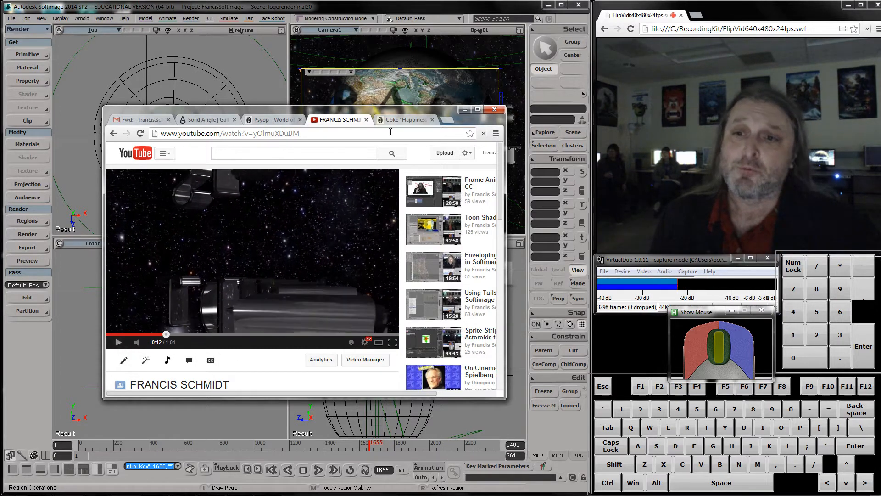
{"action": "left_click", "coordinate": [464, 109]}
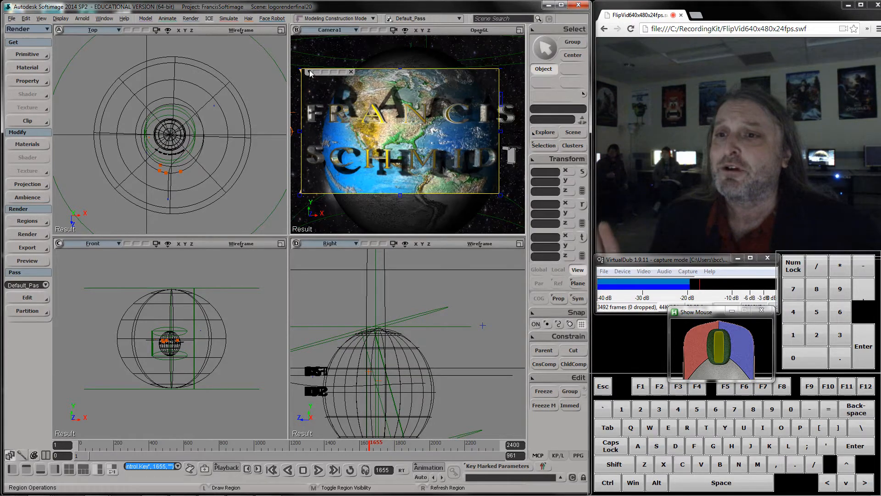
Step: Set the region renderer to mental ray in the render region's options, and close the options and the region
{"action": "left_click_drag", "start_coordinate": [309, 70], "coordinate": [309, 69]}
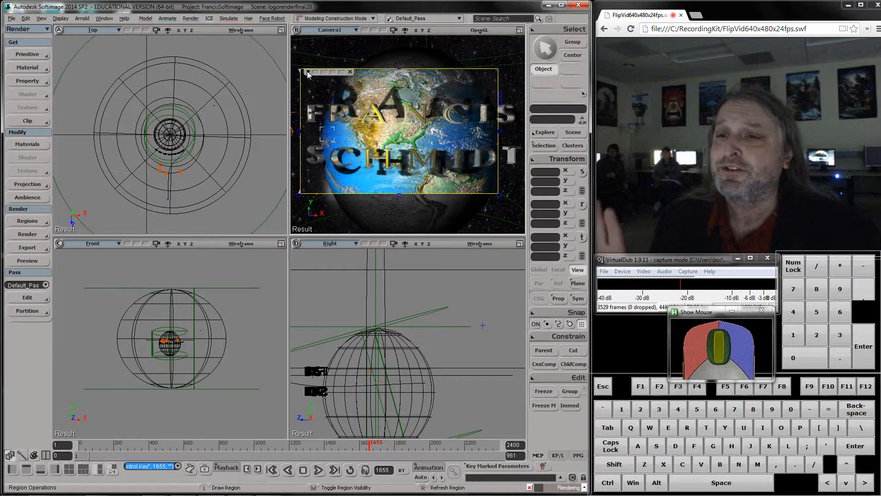
{"action": "right_click", "coordinate": [307, 70]}
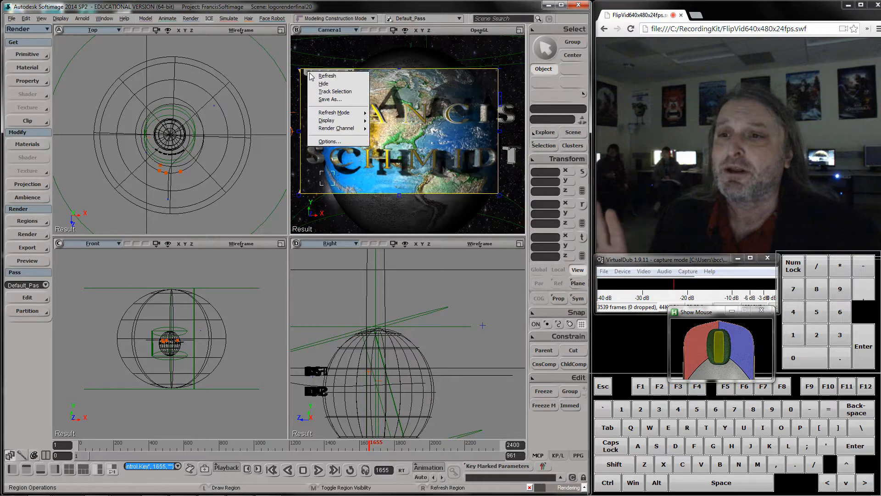
{"action": "left_click", "coordinate": [330, 142]}
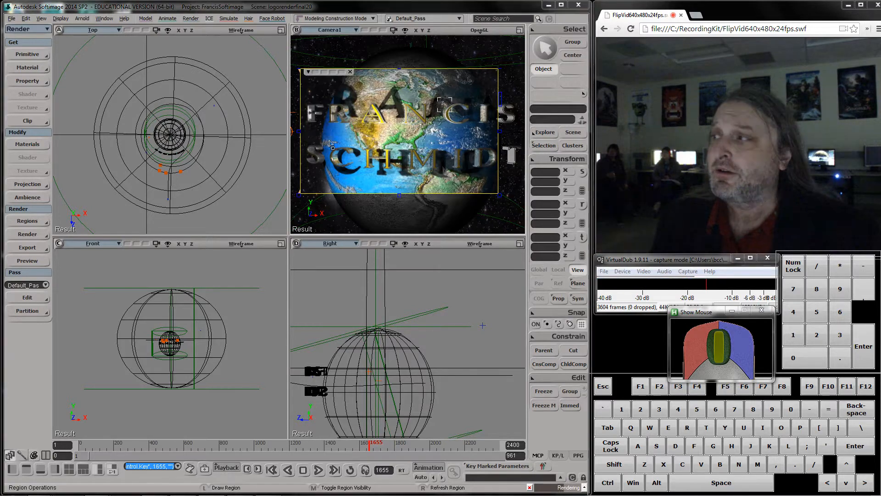
{"action": "left_click_drag", "start_coordinate": [127, 75], "coordinate": [126, 59]}
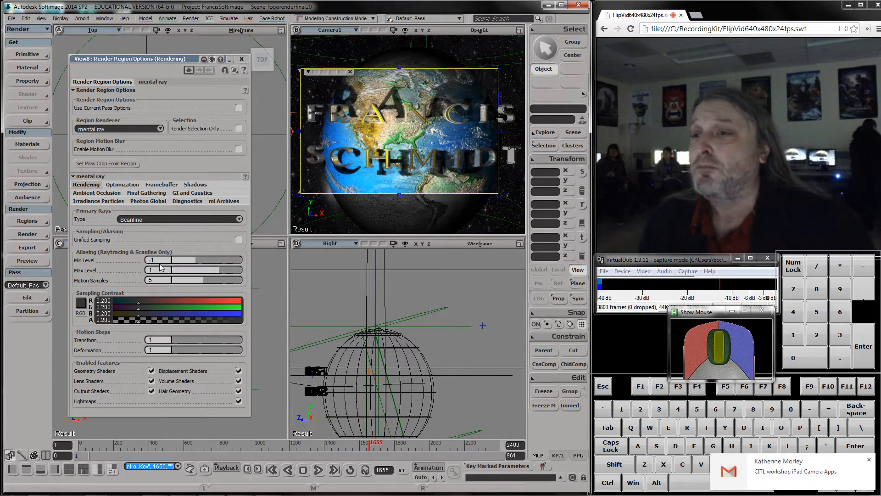
{"action": "left_click", "coordinate": [151, 128]}
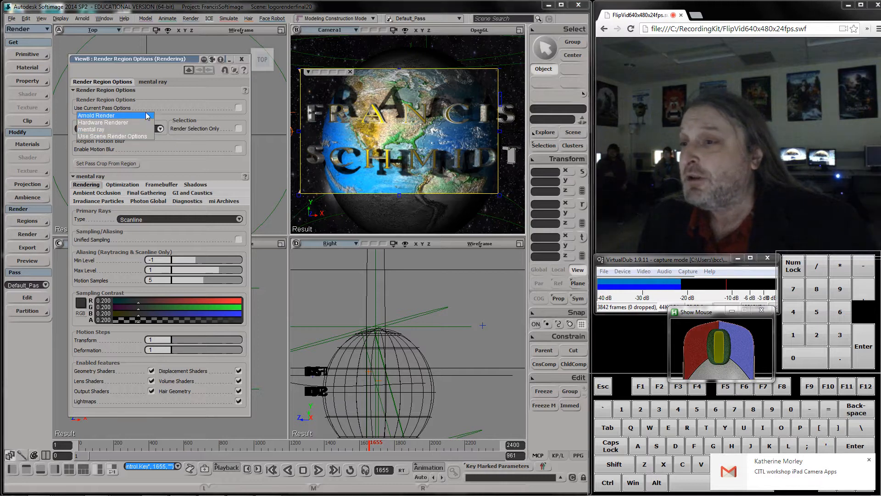
{"action": "left_click", "coordinate": [139, 130]}
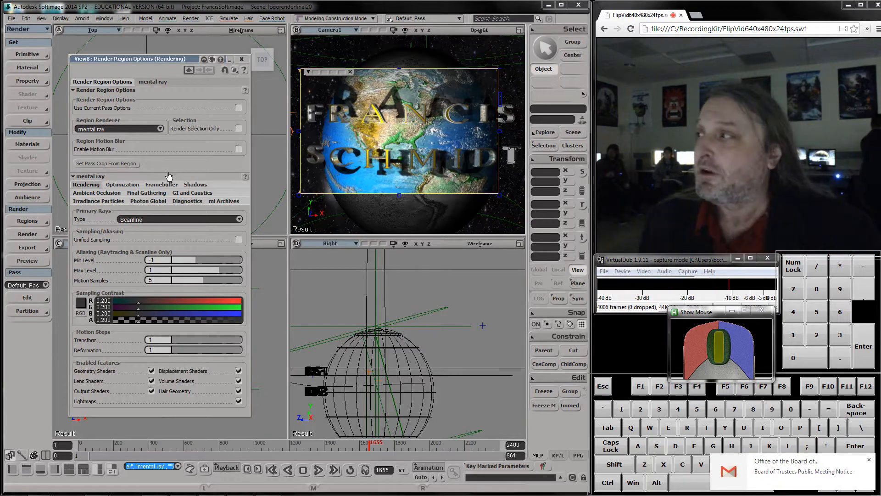
{"action": "left_click", "coordinate": [242, 60]}
{"action": "left_click", "coordinate": [351, 74]}
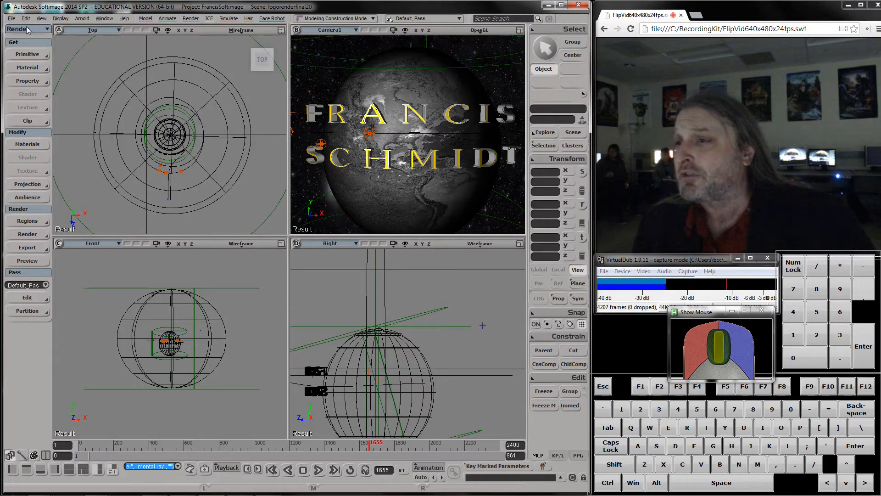
Step: Open the Render Manager and reposition its window over the viewports
{"action": "left_click", "coordinate": [26, 234]}
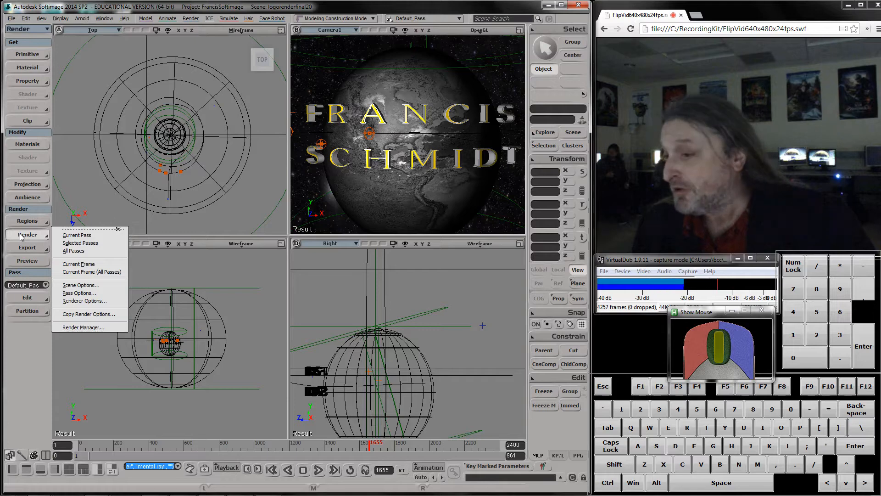
{"action": "left_click", "coordinate": [86, 328]}
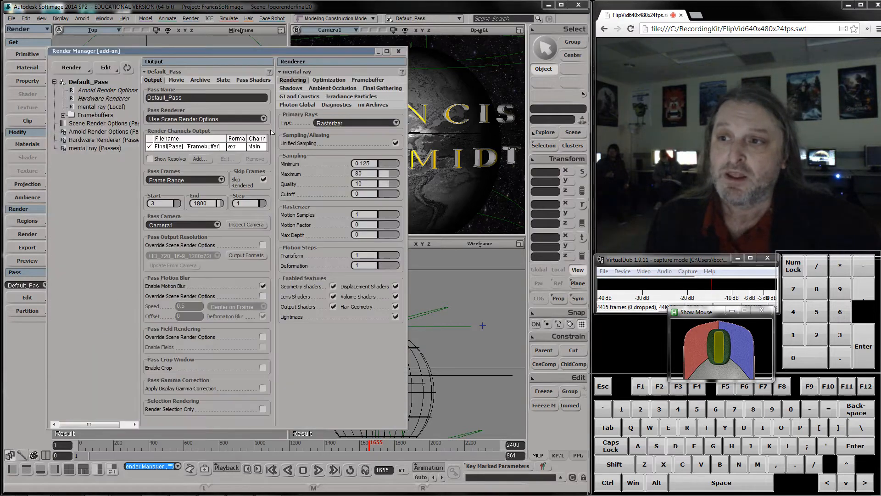
{"action": "left_click_drag", "start_coordinate": [224, 51], "coordinate": [244, 54]}
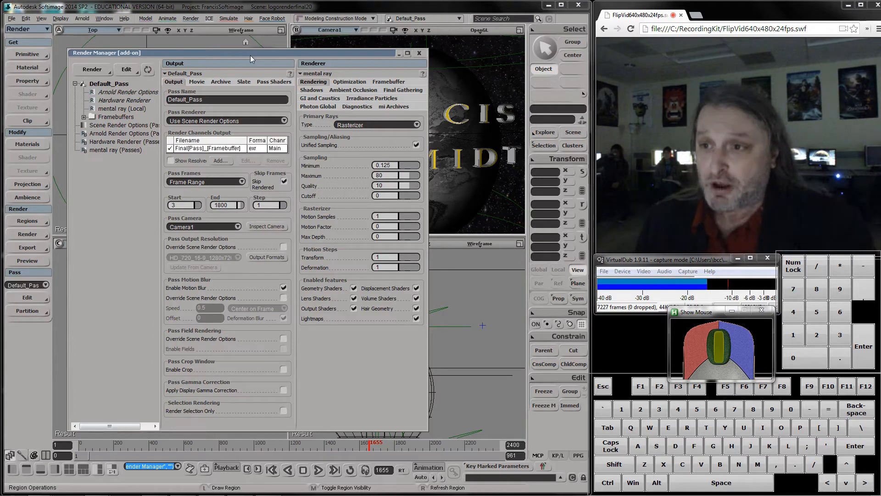
{"action": "mouse_move", "coordinate": [251, 55]}
{"action": "left_mouse_down"}
{"action": "mouse_move", "coordinate": [238, 51]}
{"action": "mouse_move", "coordinate": [262, 51]}
{"action": "left_mouse_up"}
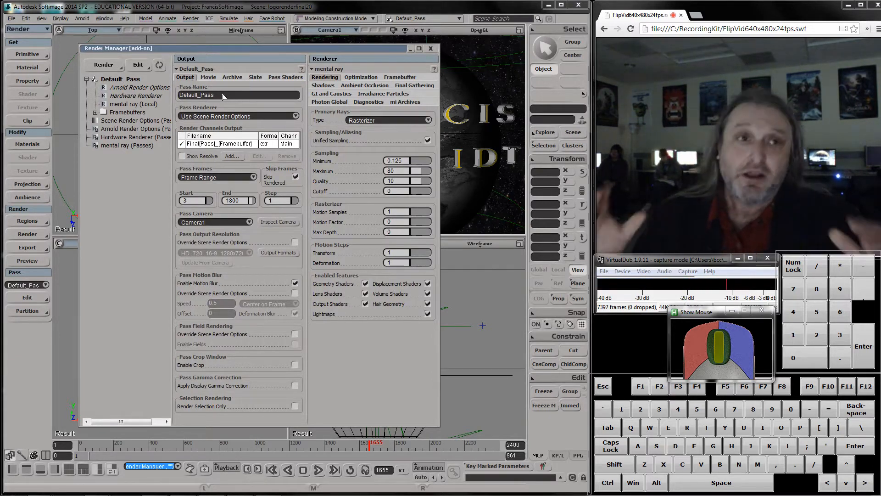
Step: Set the Default_Pass renderer to Use Scene Render Options and open the output settings of its Main render channel
{"action": "left_click", "coordinate": [215, 118]}
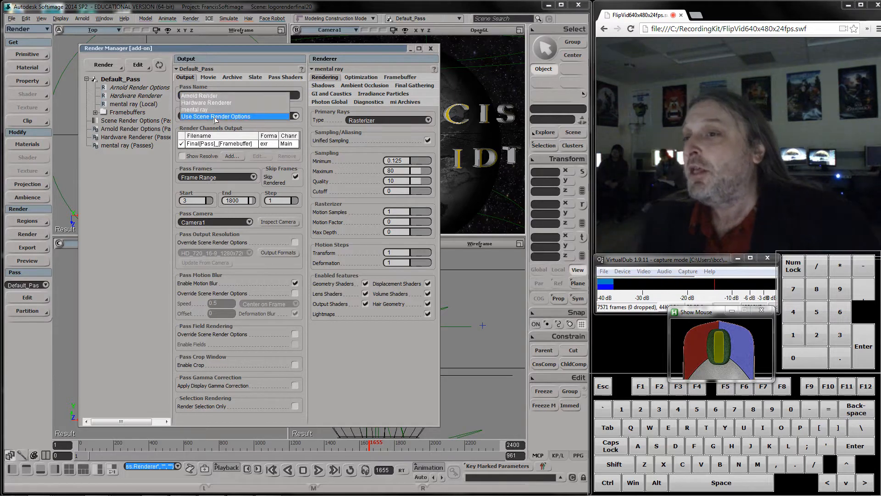
{"action": "left_click", "coordinate": [215, 118]}
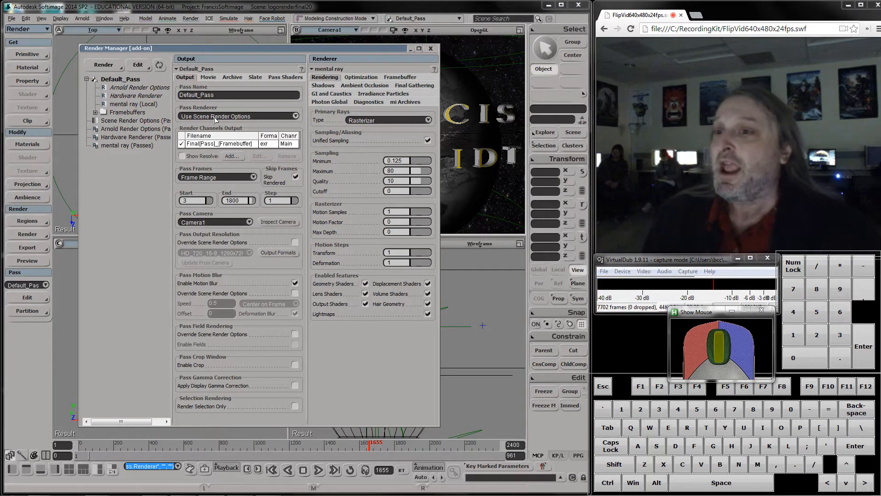
{"action": "left_click", "coordinate": [247, 144]}
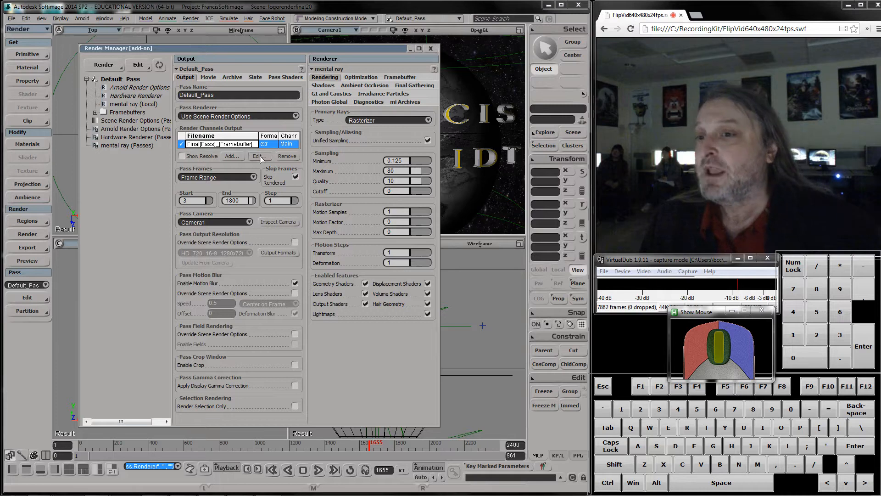
{"action": "left_click", "coordinate": [260, 156]}
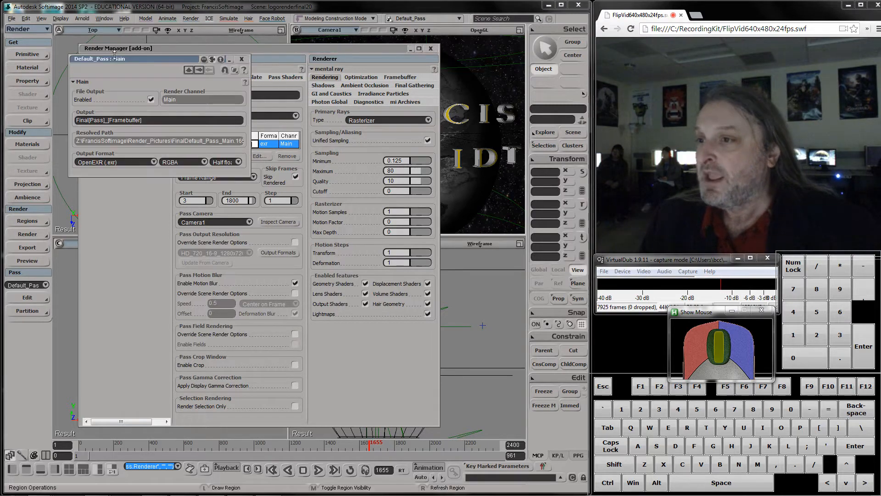
Step: Reposition the Main channel's output settings window and examine the full resolved path of the rendered files
{"action": "left_click_drag", "start_coordinate": [114, 54], "coordinate": [111, 64]}
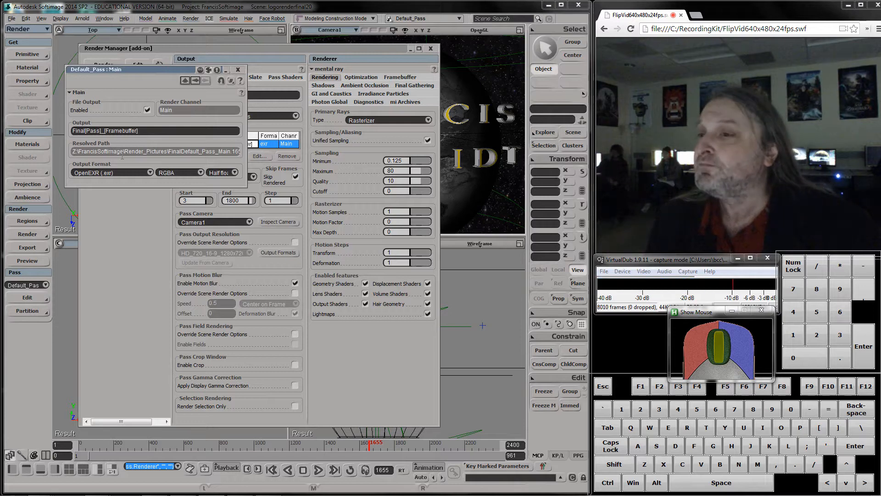
{"action": "left_click_drag", "start_coordinate": [98, 151], "coordinate": [254, 153]}
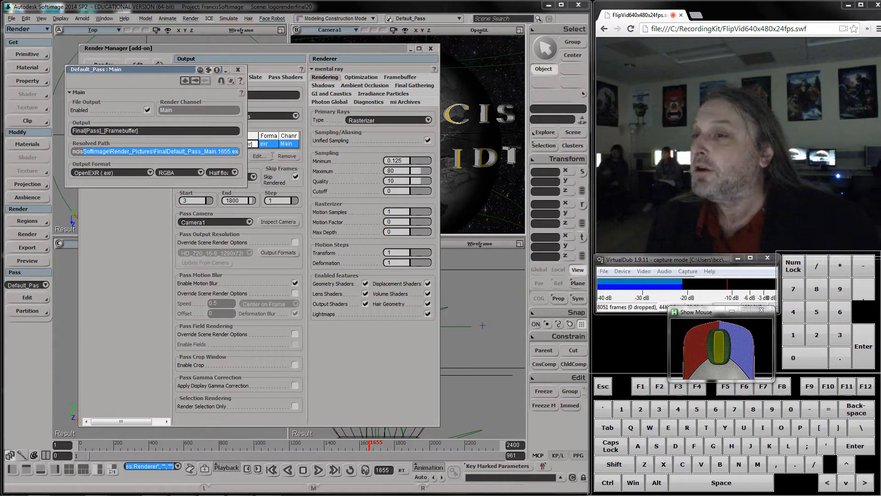
{"action": "left_click", "coordinate": [83, 152]}
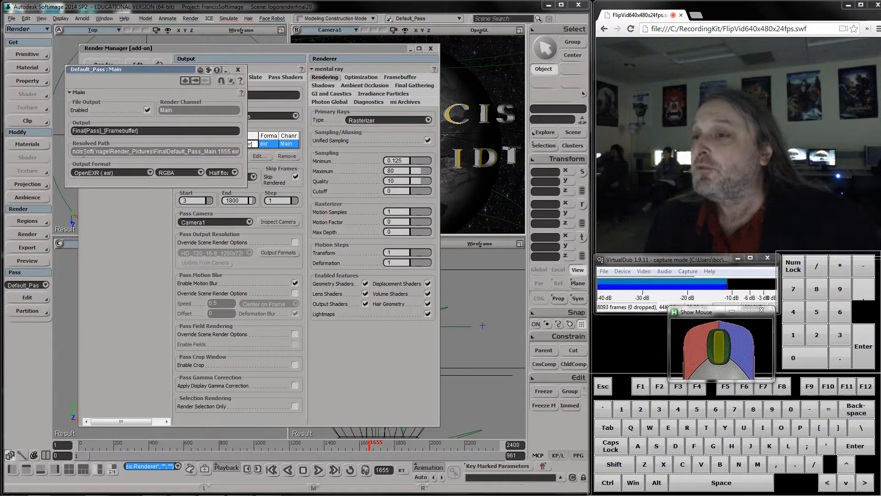
{"action": "left_click", "coordinate": [79, 152]}
{"action": "left_click_drag", "start_coordinate": [75, 152], "coordinate": [74, 151]}
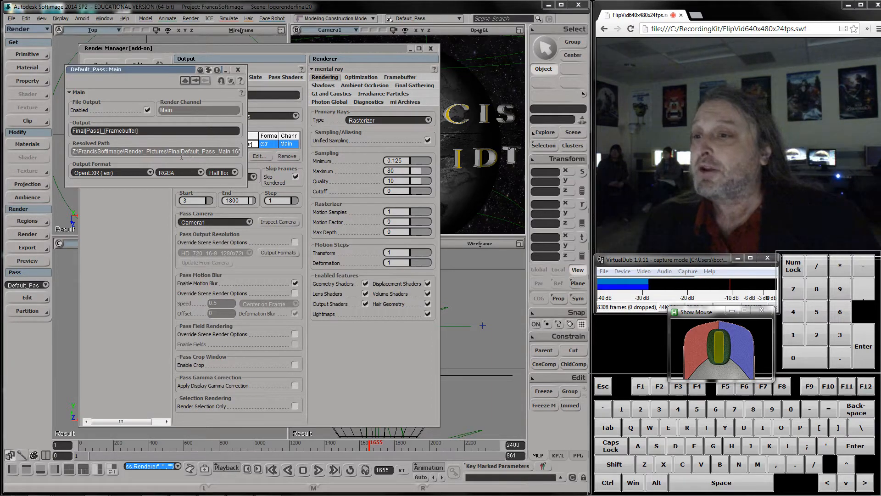
{"action": "left_click_drag", "start_coordinate": [193, 152], "coordinate": [246, 152]}
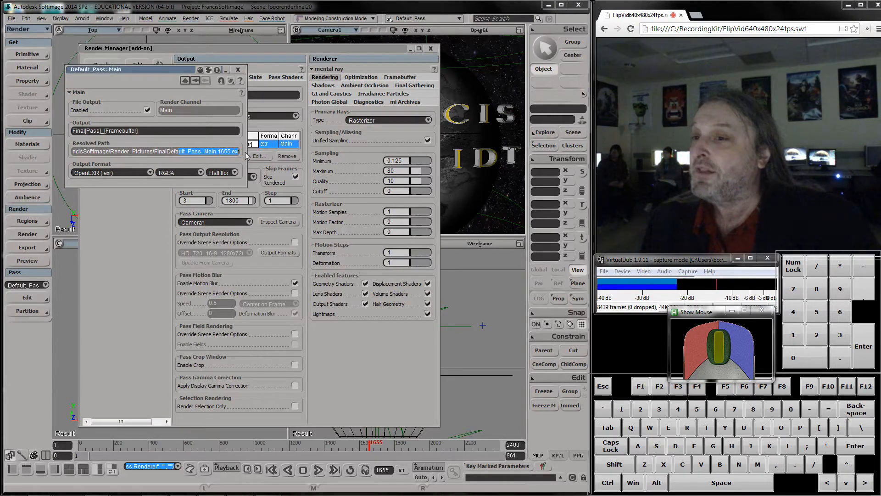
Step: Replace the Final prefix in the Main channel's output file name with the creator's initial and surname, keeping [Pass]_[Framebuffer]
{"action": "left_click", "coordinate": [179, 131]}
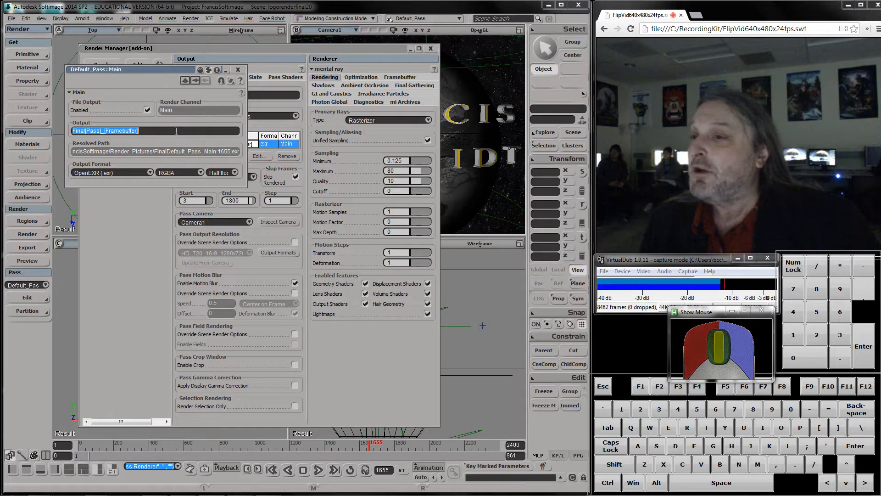
{"action": "left_click", "coordinate": [189, 132]}
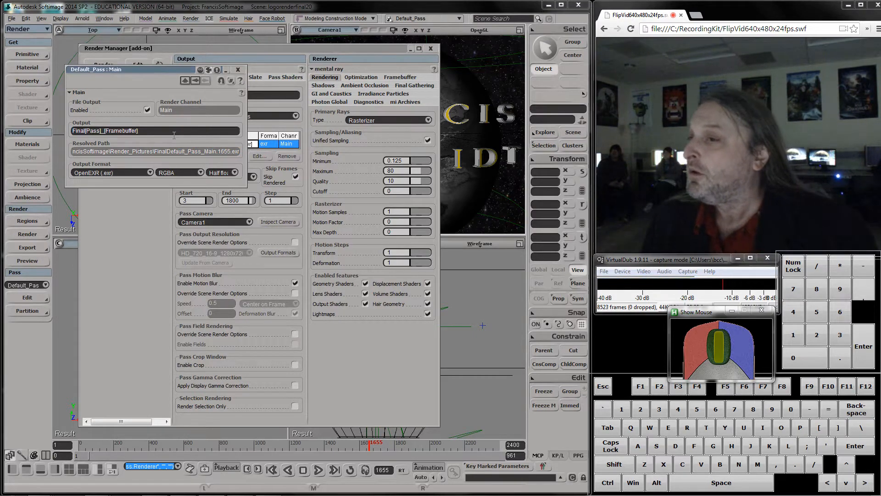
{"action": "key", "text": "Left"}
{"action": "key", "text": "Left"}
{"action": "key", "text": "Left"}
{"action": "key", "text": "Left"}
{"action": "key", "text": "Left"}
{"action": "key", "text": "Left"}
{"action": "key", "text": "Left"}
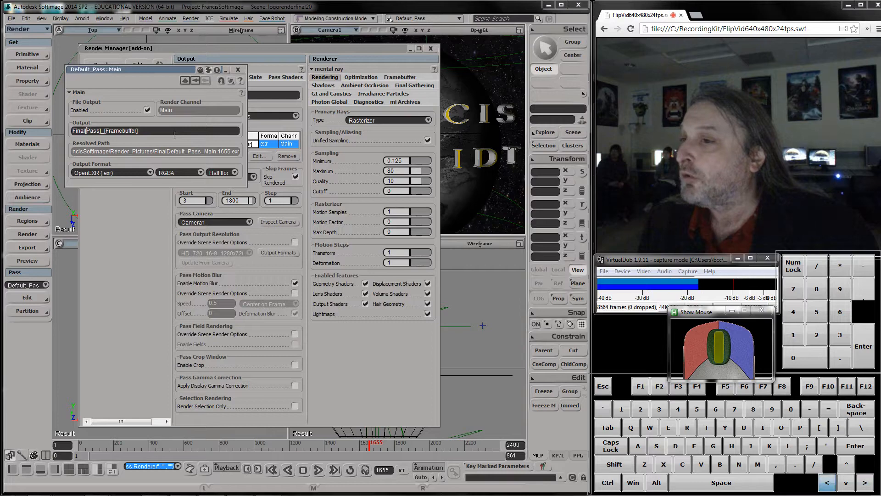
{"action": "key", "text": "BackSpace"}
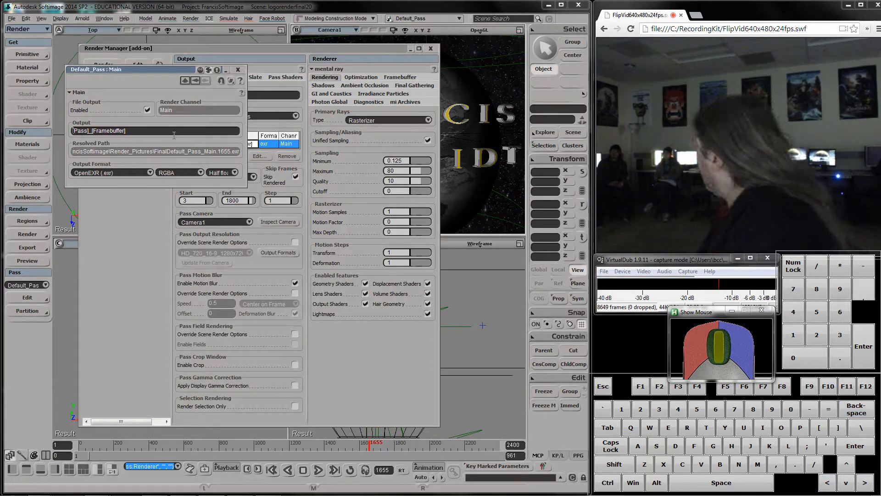
{"action": "type", "text": "["}
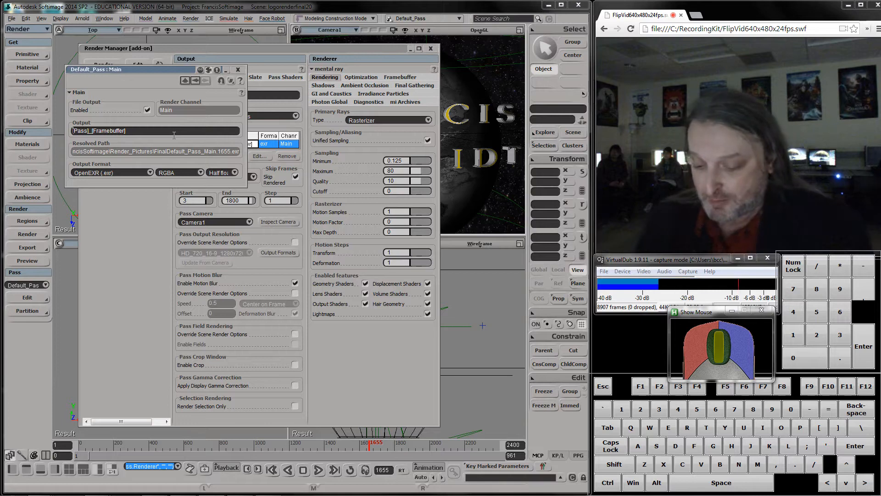
{"action": "type", "text": "F"}
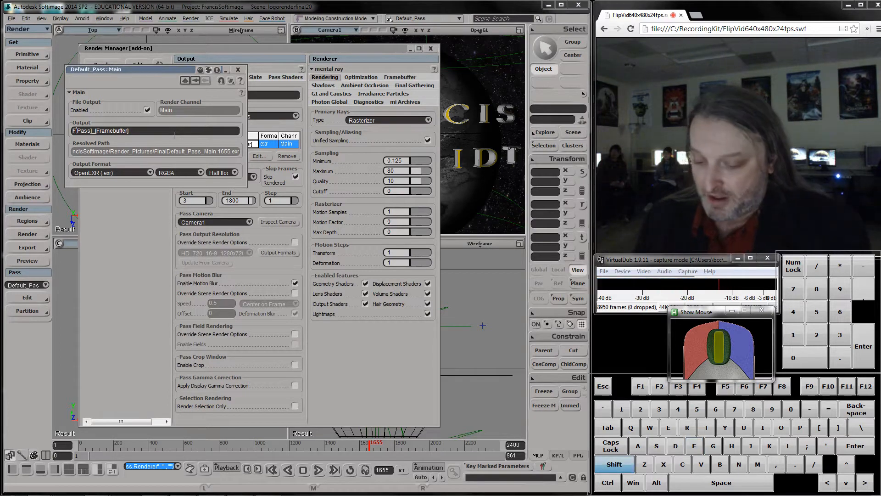
{"action": "type", "text": "Schmidt"}
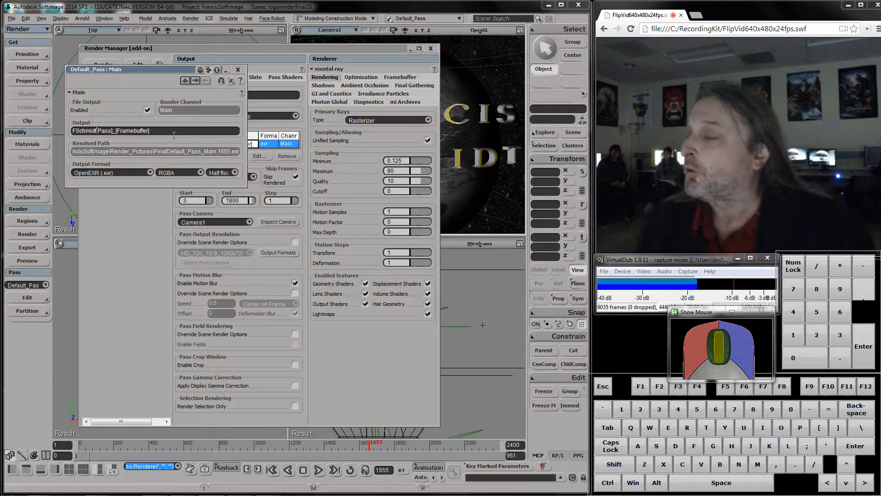
Step: Try the Softimage (.pic) and TIFF (.tif) output formats for the Main render channel
{"action": "left_click", "coordinate": [146, 174]}
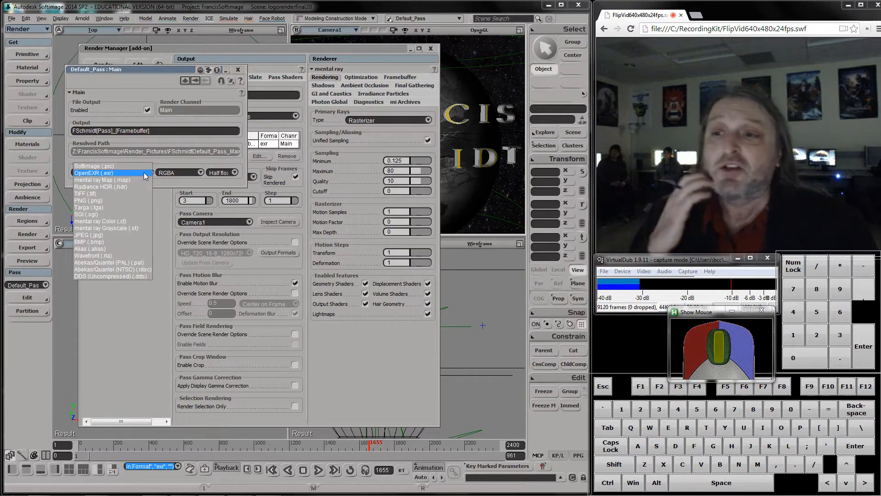
{"action": "left_click", "coordinate": [145, 173]}
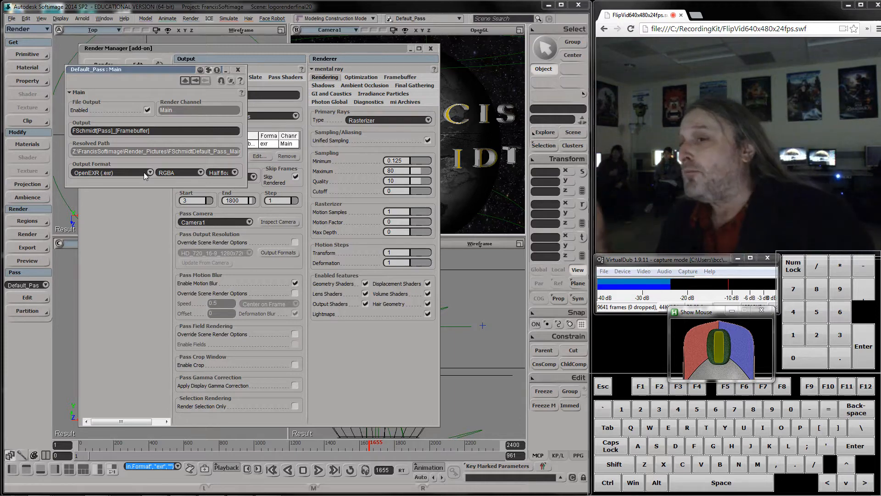
{"action": "left_click", "coordinate": [144, 172]}
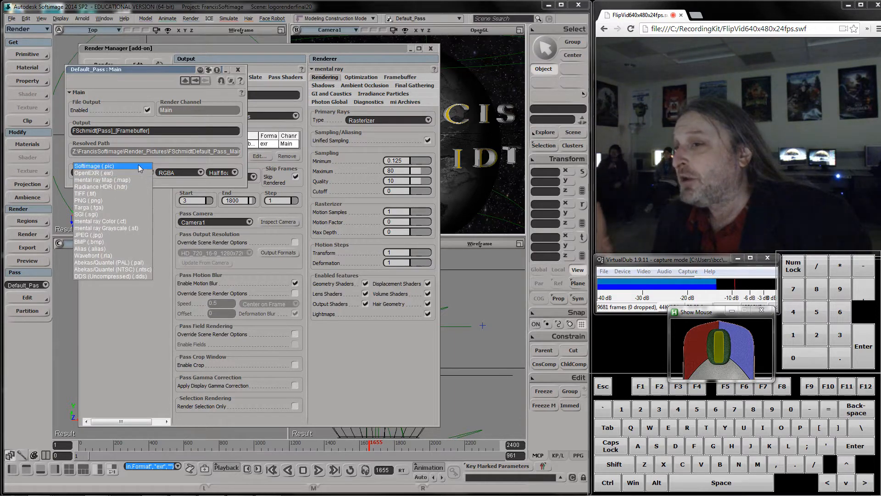
{"action": "left_click", "coordinate": [141, 167]}
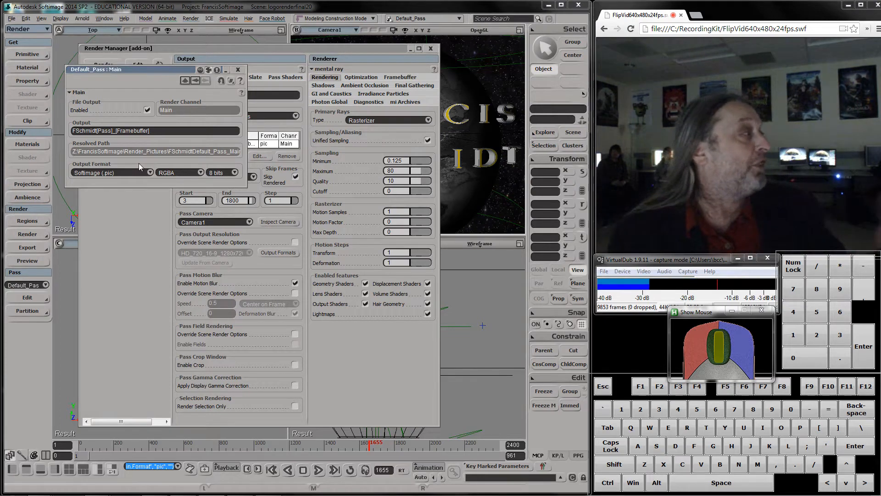
{"action": "left_click", "coordinate": [134, 170]}
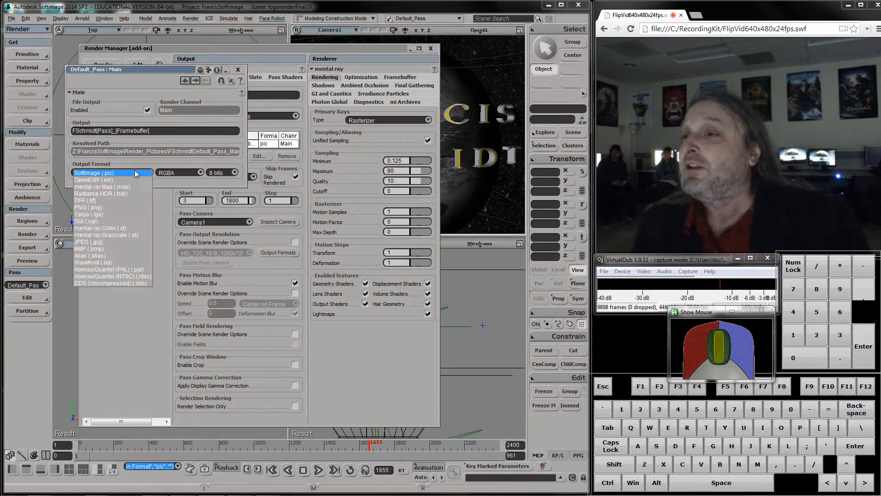
{"action": "left_click", "coordinate": [125, 199]}
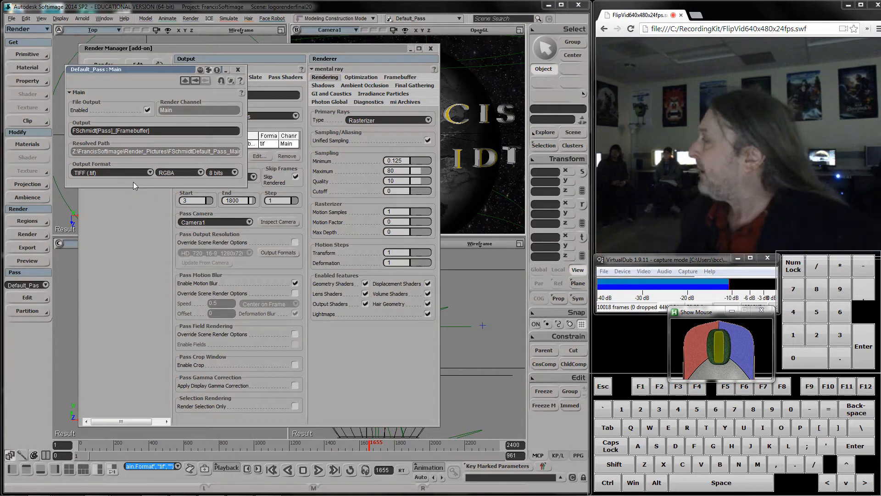
Step: Set the Main channel's output format to OpenEXR (.exr) and close its output settings
{"action": "left_click", "coordinate": [123, 173]}
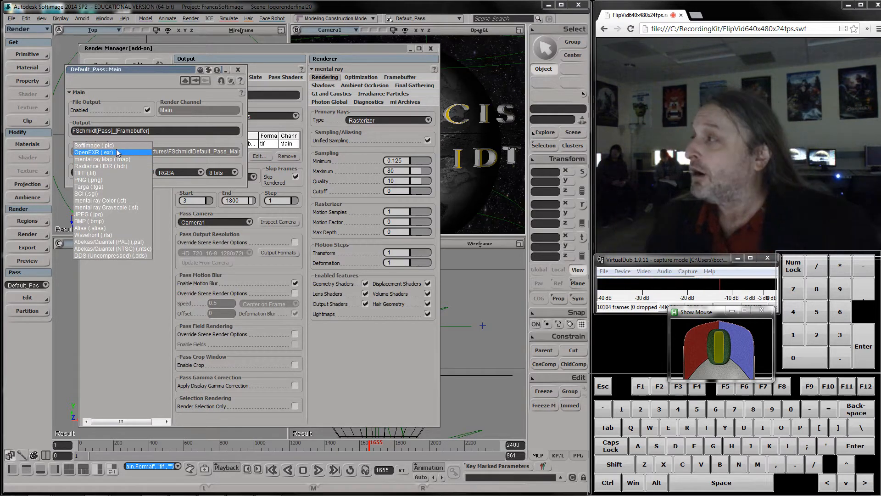
{"action": "left_click", "coordinate": [119, 153]}
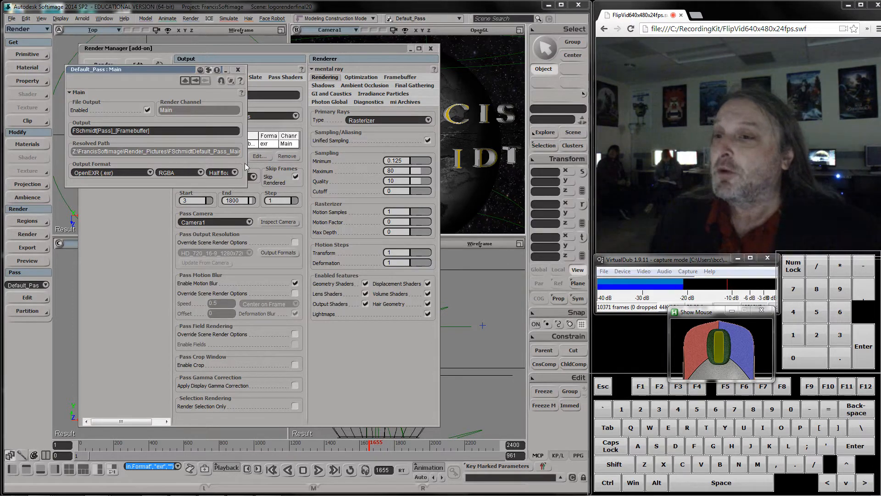
{"action": "left_click", "coordinate": [239, 73]}
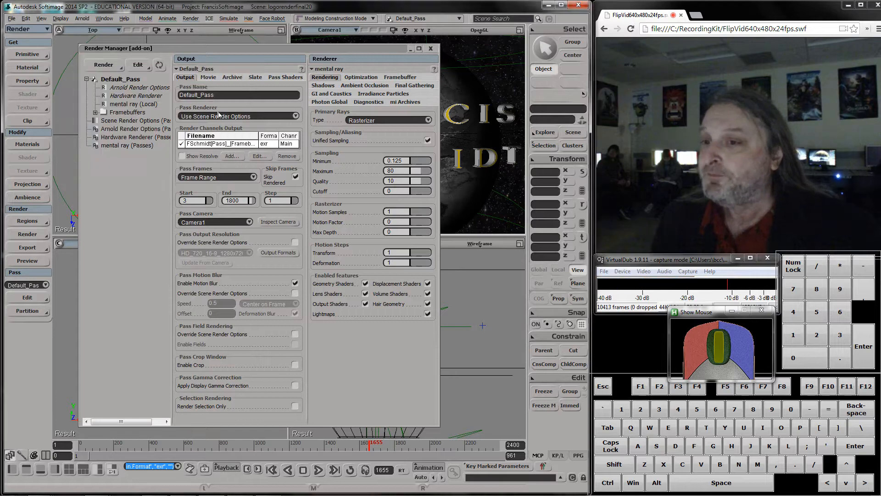
Step: Switch the pass frames of Default_Pass to Timeline and back to Frame Range
{"action": "left_click", "coordinate": [253, 178]}
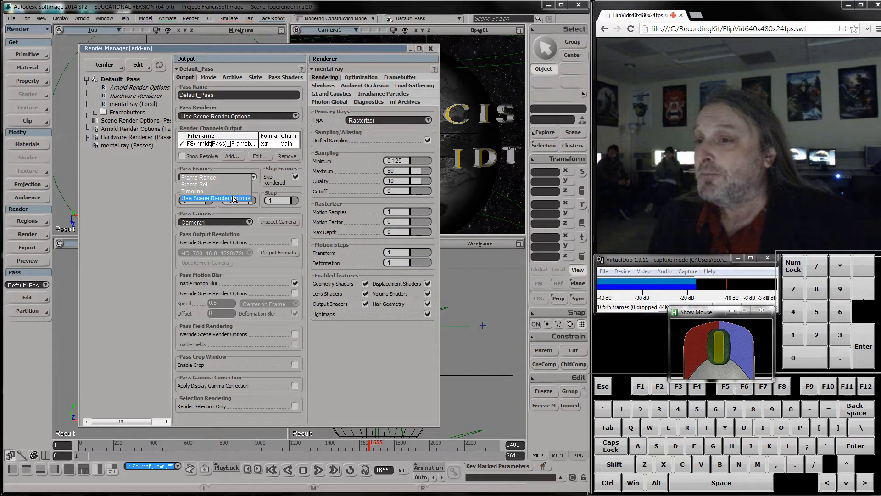
{"action": "left_click", "coordinate": [197, 191]}
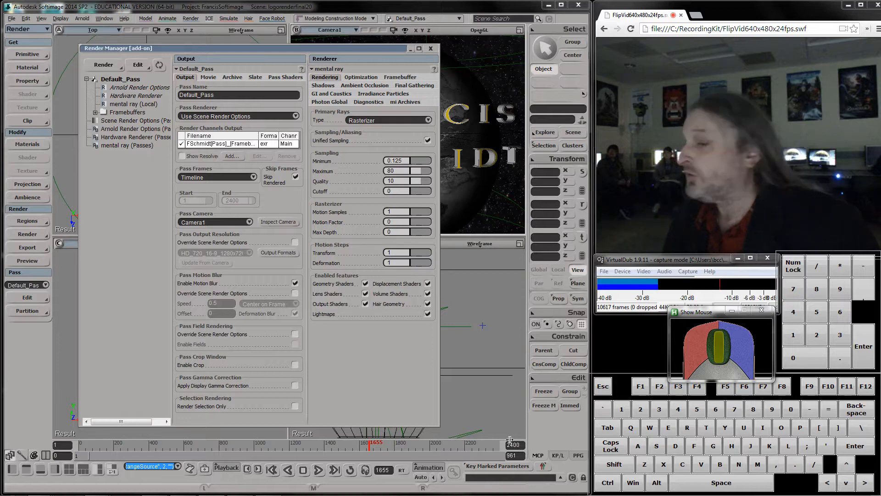
{"action": "left_click", "coordinate": [241, 181]}
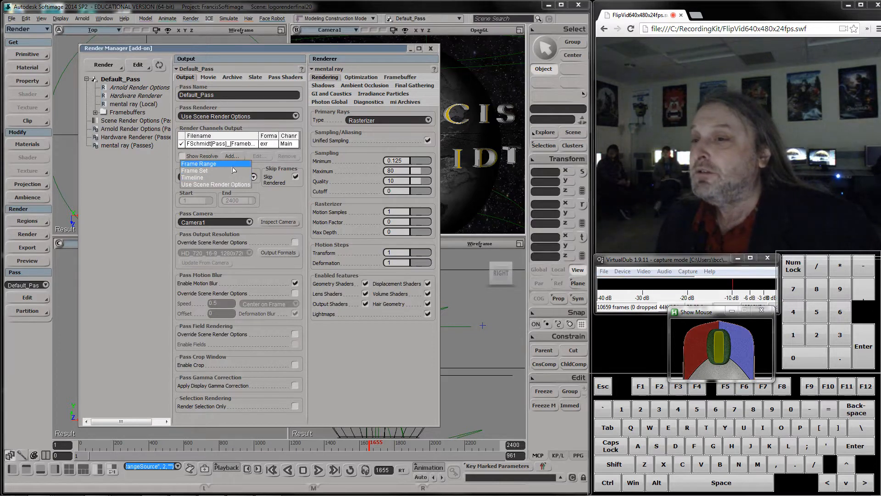
{"action": "left_click", "coordinate": [233, 166]}
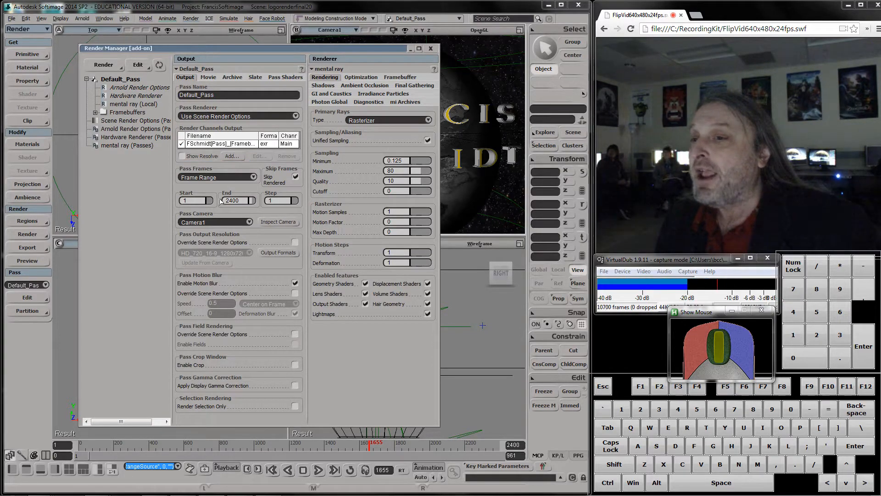
Step: Set the pass frame range to start at 3 and end at 1800, and close the Render Manager
{"action": "left_click", "coordinate": [199, 200]}
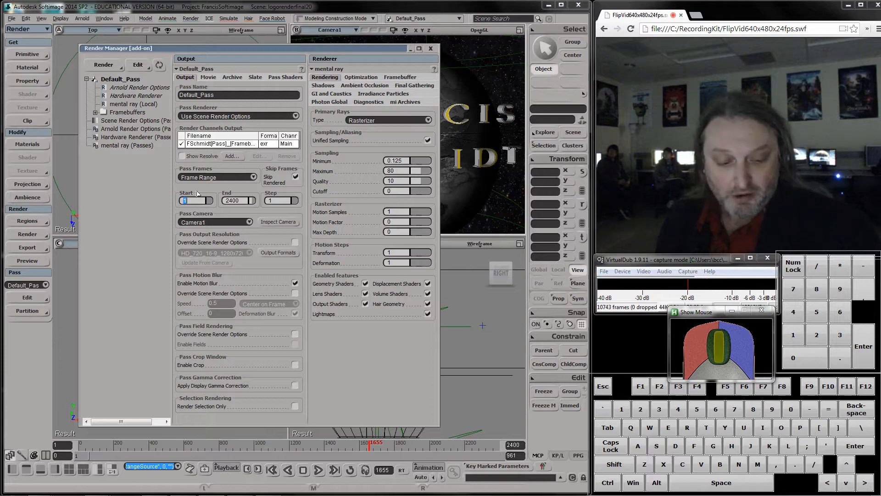
{"action": "left_click", "coordinate": [242, 202]}
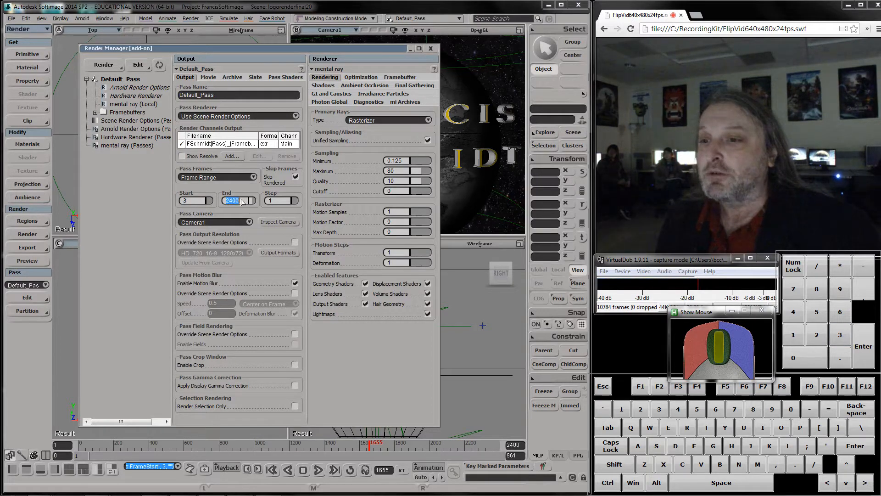
{"action": "type", "text": "1800"}
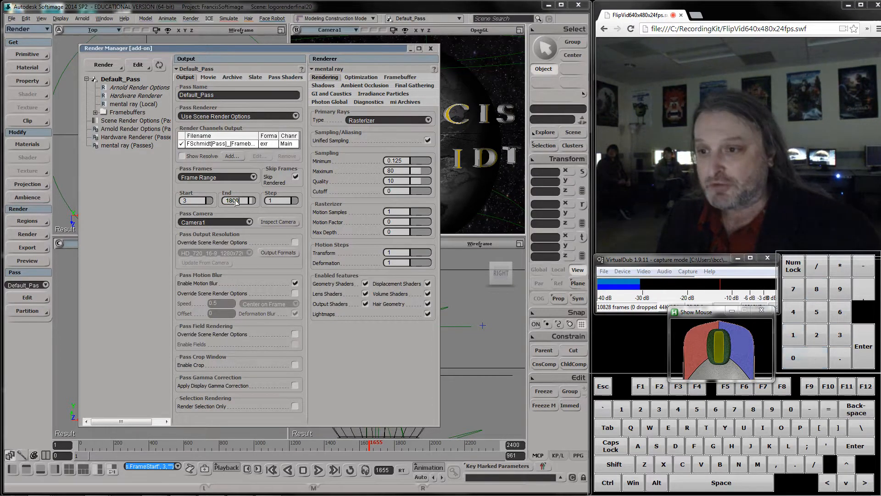
{"action": "key", "text": "Return"}
{"action": "left_click", "coordinate": [431, 48]}
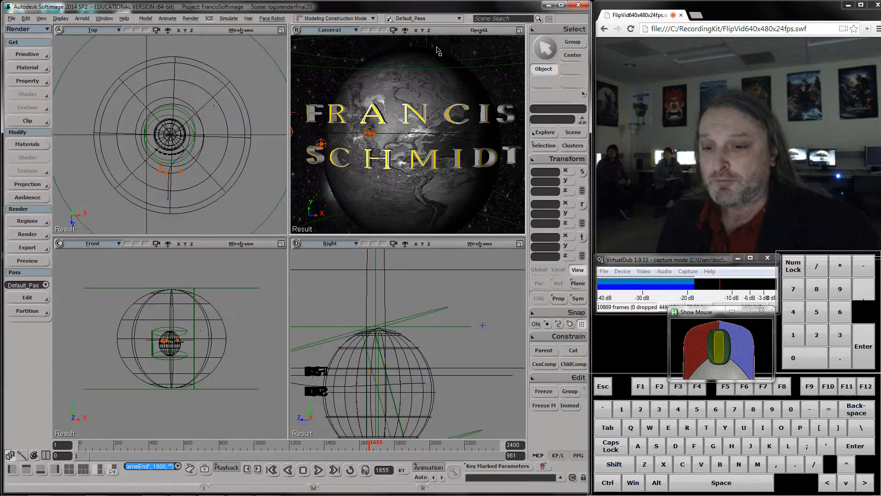
Step: Scrub the animation from frame 3 to about frame 1794 and back to frame 1255 to check the Camera1 view
{"action": "left_click_drag", "start_coordinate": [356, 443], "coordinate": [79, 444]}
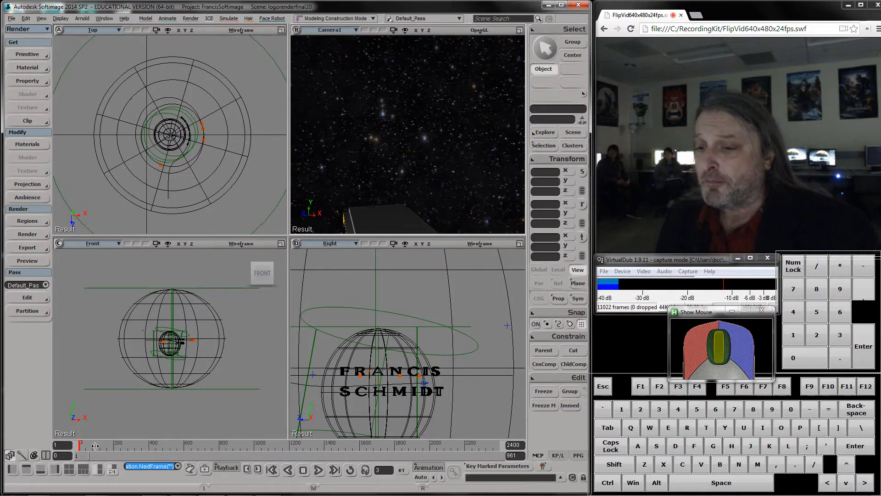
{"action": "left_click_drag", "start_coordinate": [98, 445], "coordinate": [426, 446]}
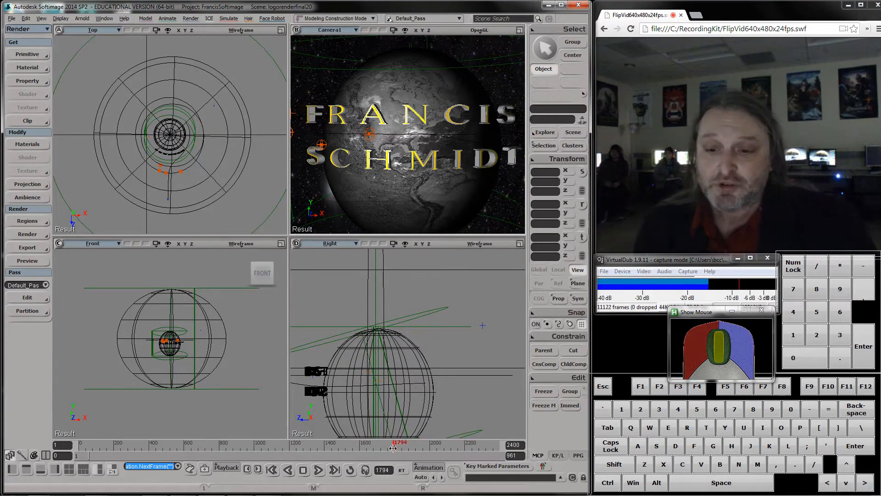
{"action": "left_click_drag", "start_coordinate": [393, 448], "coordinate": [298, 443]}
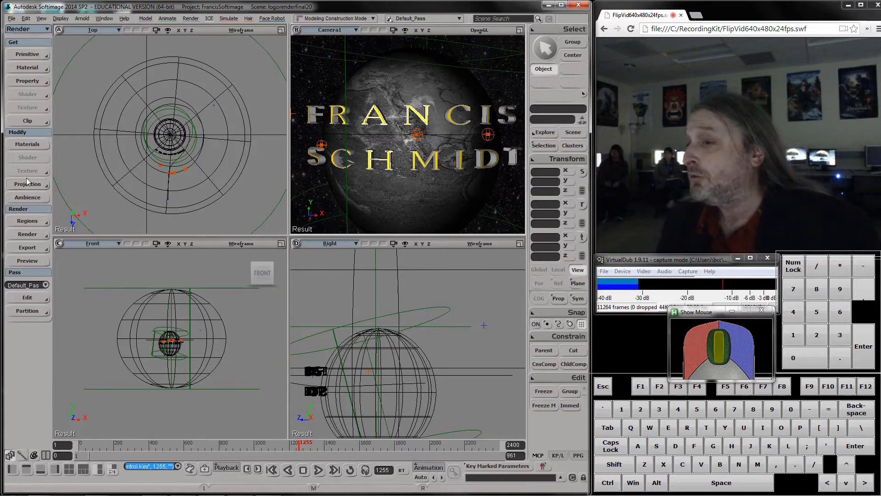
Step: Check the camera choice for Default_Pass in the Render Manager, close it and play the animation
{"action": "left_click", "coordinate": [34, 235]}
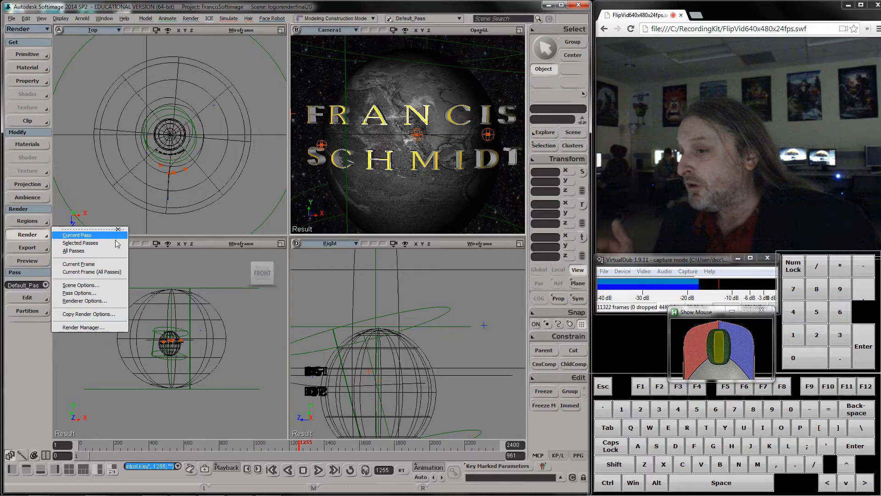
{"action": "left_click", "coordinate": [95, 328]}
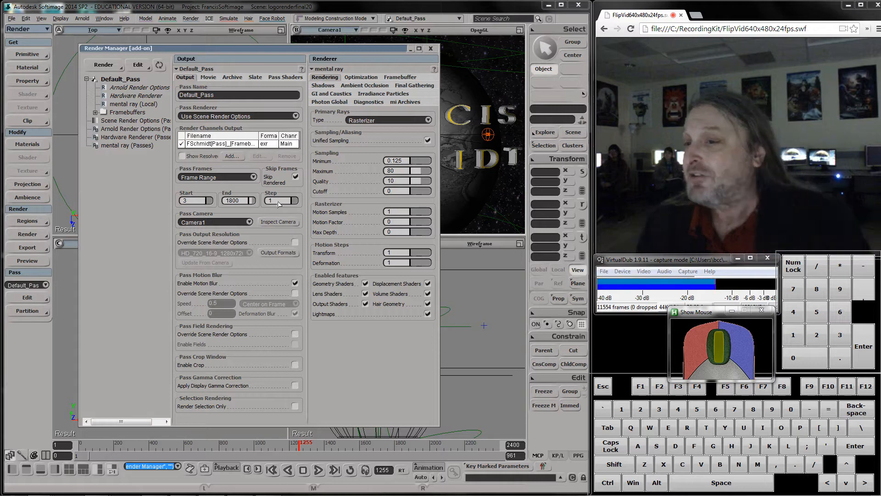
{"action": "left_click", "coordinate": [249, 222]}
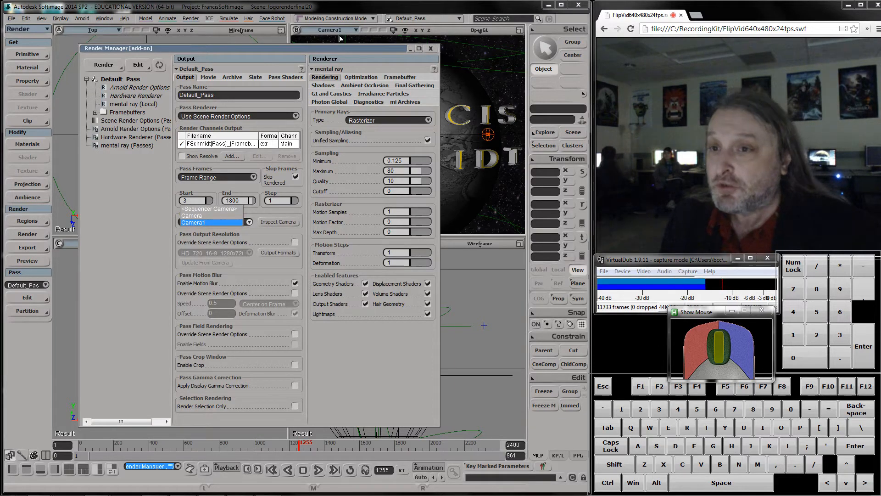
{"action": "left_click", "coordinate": [335, 55]}
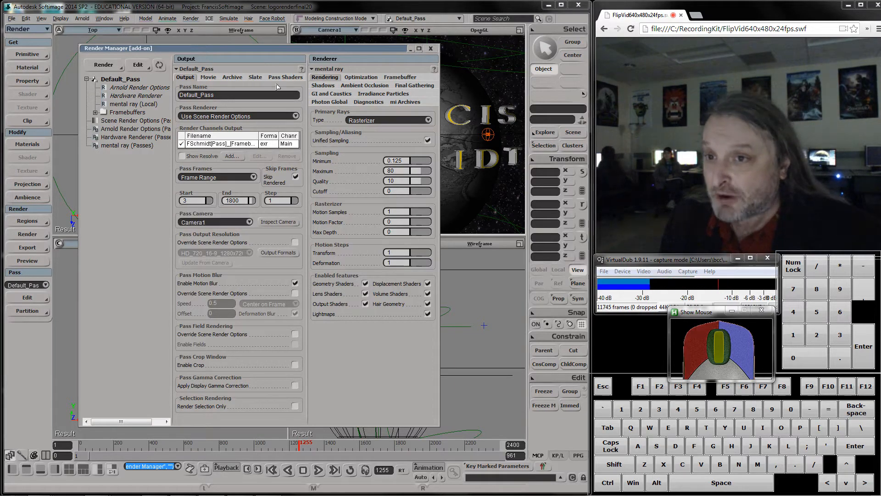
{"action": "left_click", "coordinate": [431, 48]}
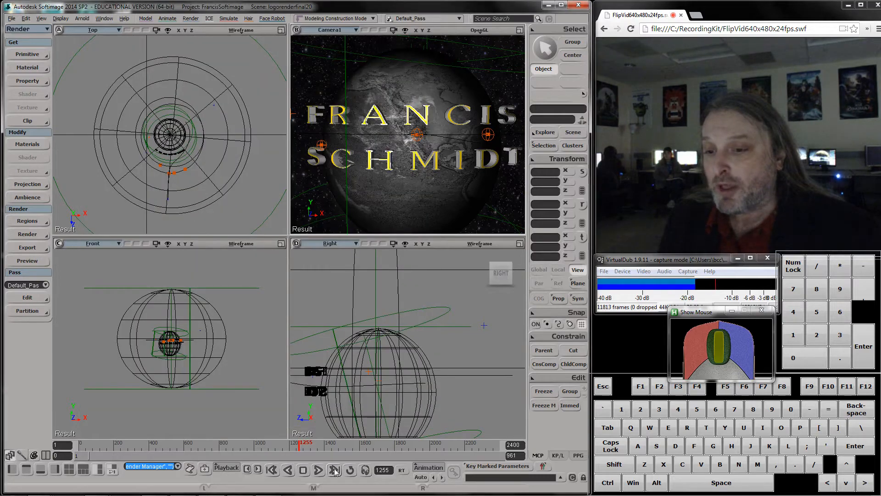
{"action": "left_click", "coordinate": [319, 471]}
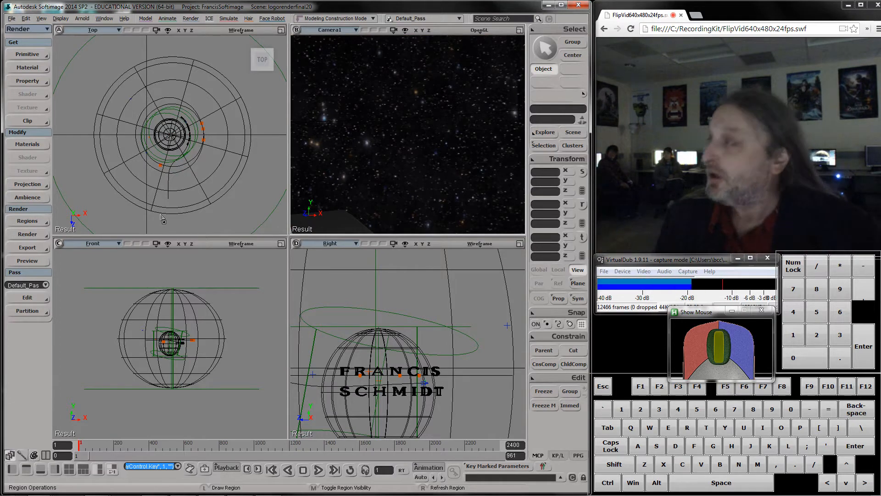
Step: Review the picture standards for the pass output resolution, switching its scene render options override on and back off
{"action": "left_click", "coordinate": [25, 222]}
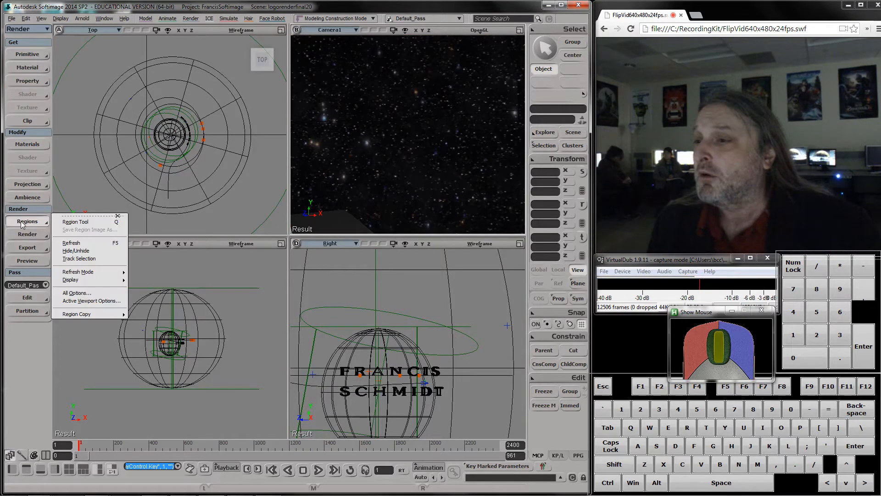
{"action": "left_click", "coordinate": [28, 235]}
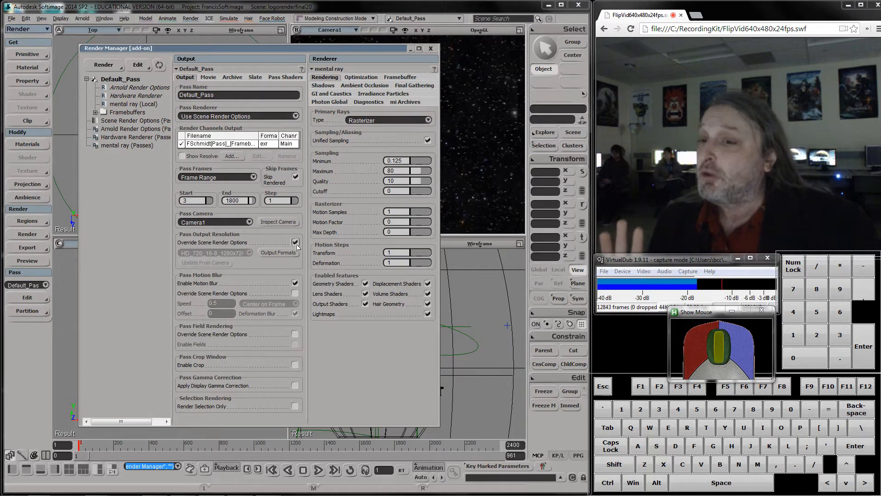
{"action": "left_click", "coordinate": [295, 242]}
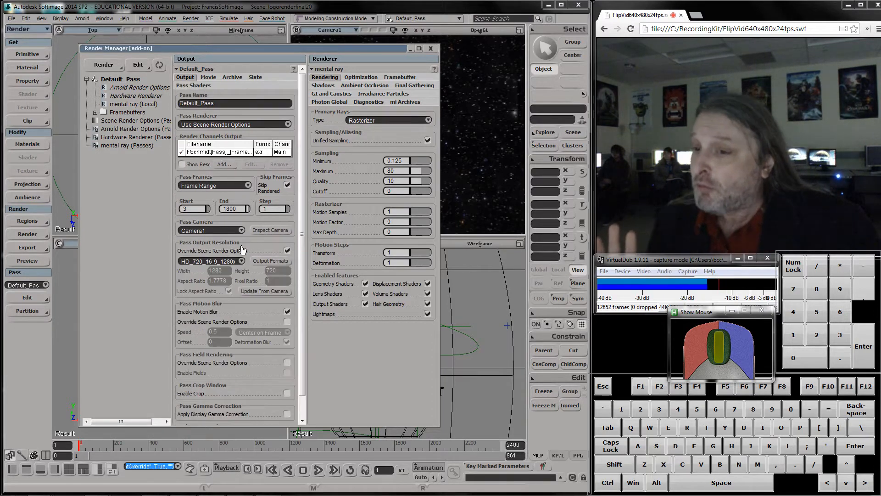
{"action": "left_click", "coordinate": [268, 263]}
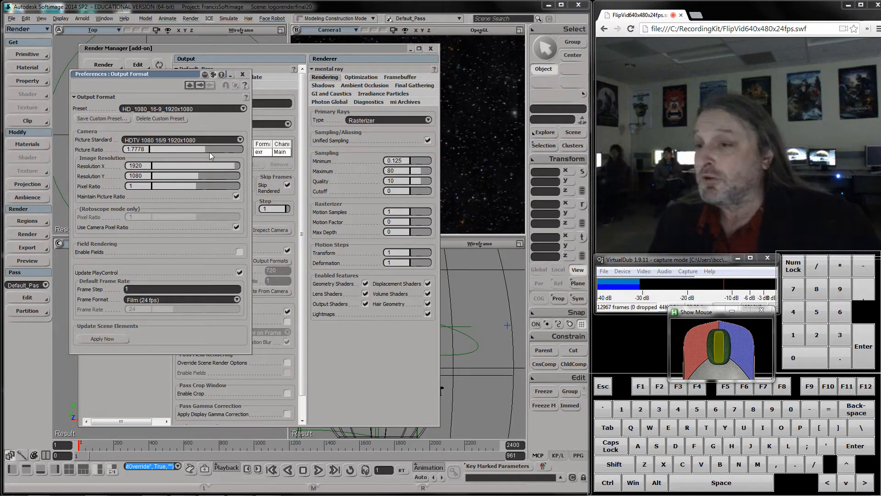
{"action": "left_click", "coordinate": [223, 140]}
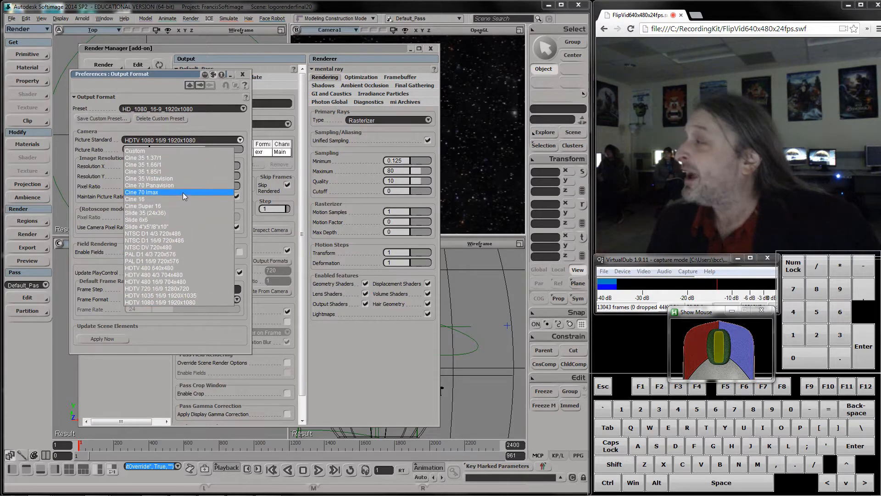
{"action": "left_click", "coordinate": [122, 73]}
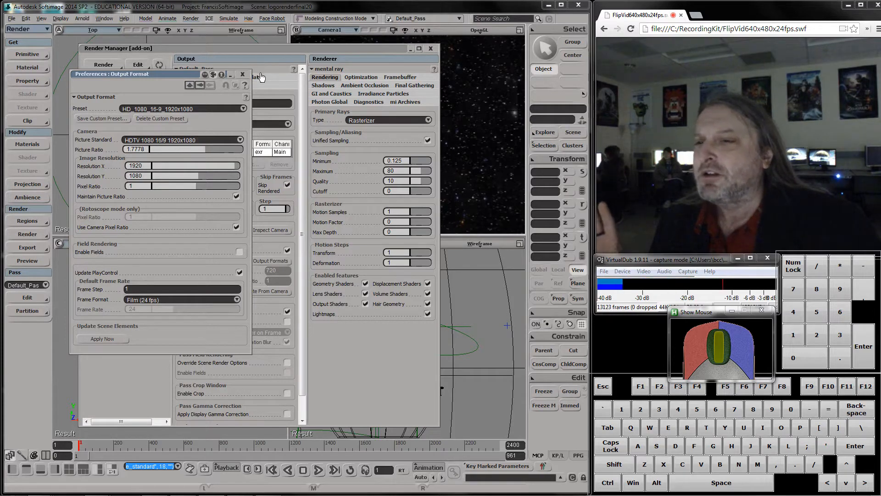
{"action": "left_click", "coordinate": [243, 74]}
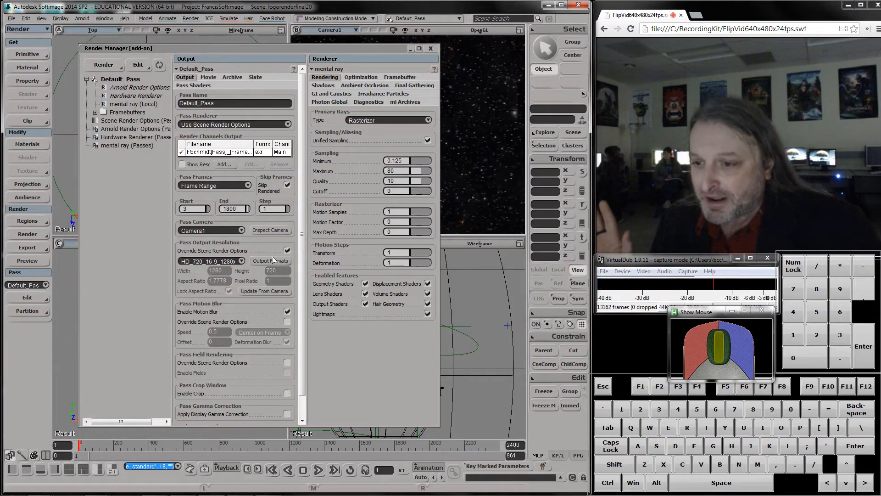
{"action": "left_click", "coordinate": [287, 251]}
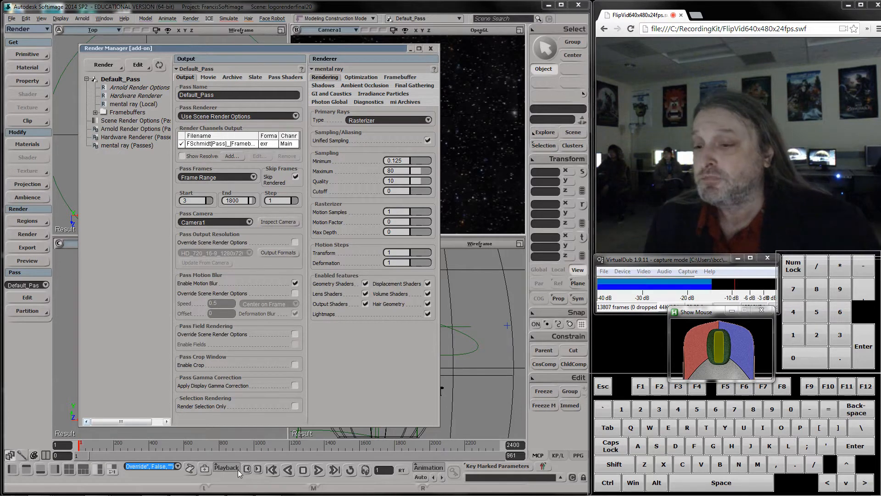
Step: Render a preview of frame 1020 and close the preview window
{"action": "left_click", "coordinate": [255, 446]}
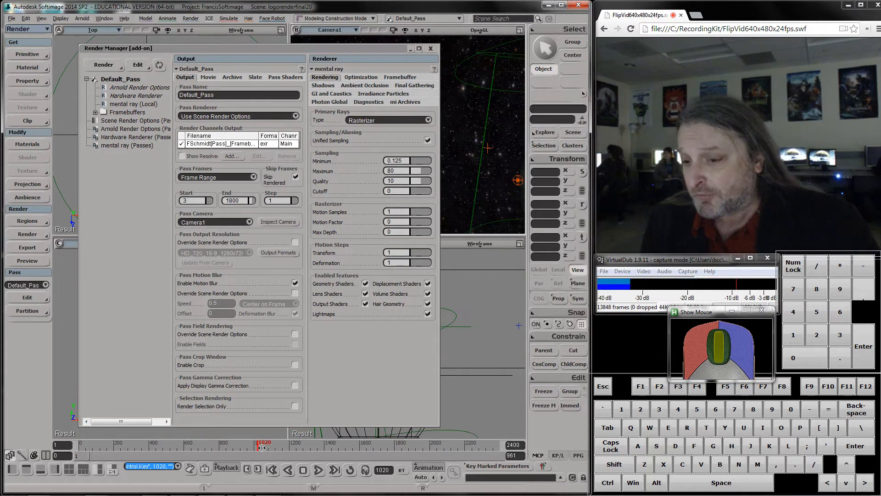
{"action": "left_click", "coordinate": [25, 260]}
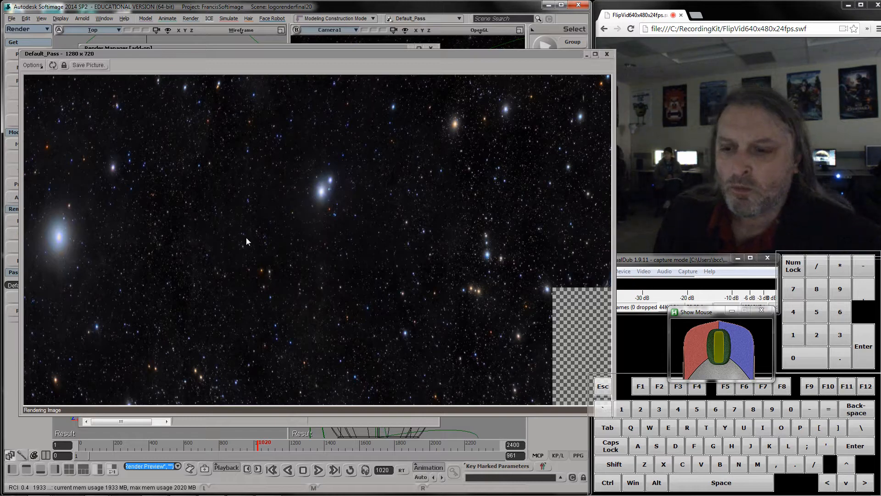
{"action": "left_click_drag", "start_coordinate": [359, 54], "coordinate": [310, 56]}
{"action": "left_click", "coordinate": [559, 57]}
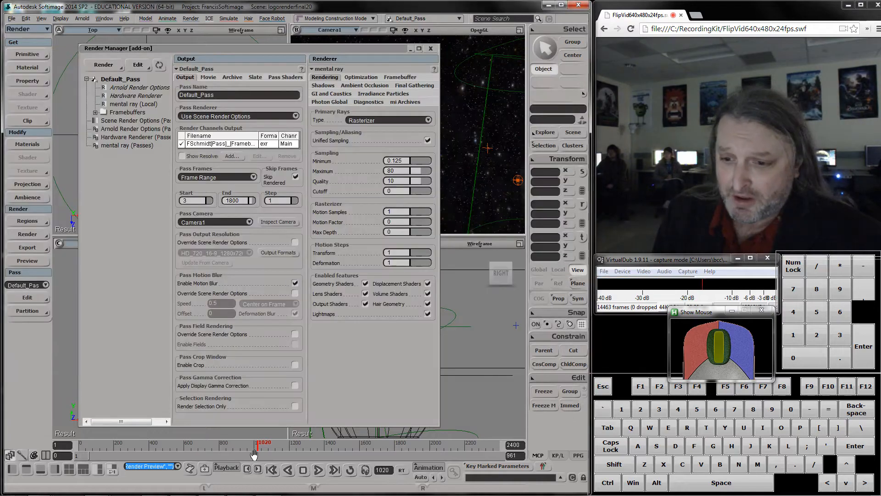
Step: Move the timeline to frame 1216, with the Render Manager moved clear of the Camera1 view
{"action": "mouse_move", "coordinate": [257, 446]}
{"action": "left_mouse_down"}
{"action": "mouse_move", "coordinate": [358, 446]}
{"action": "mouse_move", "coordinate": [244, 446]}
{"action": "left_mouse_up"}
{"action": "left_click_drag", "start_coordinate": [300, 48], "coordinate": [80, 134]}
{"action": "left_click_drag", "start_coordinate": [265, 445], "coordinate": [292, 446]}
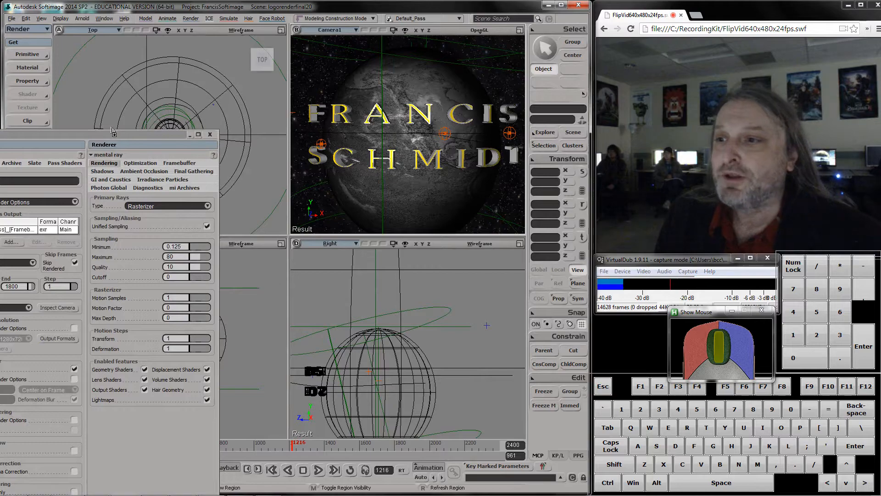
Step: Shrink the Render Manager window to the height of the upper viewports and place it partly over the Top and Camera1 views
{"action": "left_click_drag", "start_coordinate": [111, 136], "coordinate": [413, 63]}
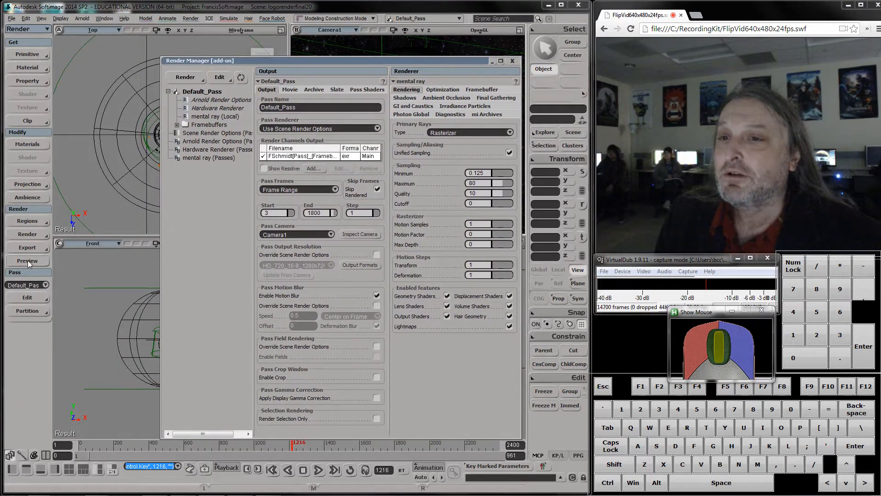
{"action": "left_click_drag", "start_coordinate": [519, 437], "coordinate": [514, 237]}
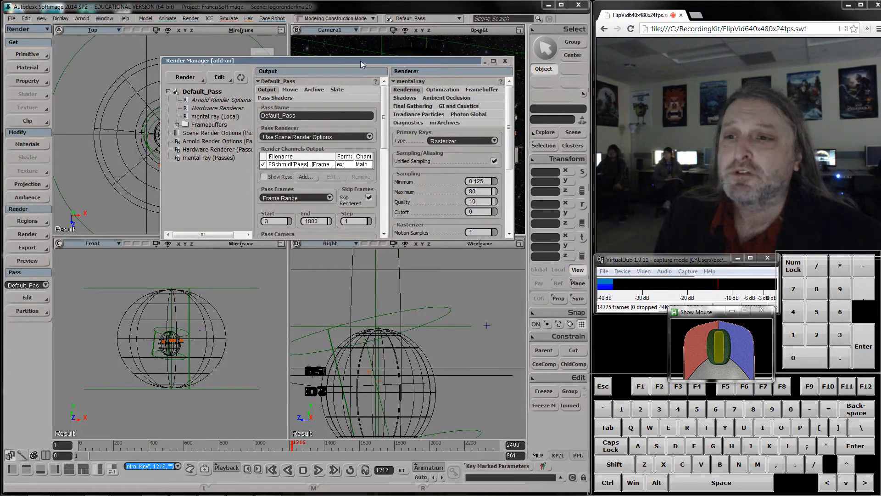
{"action": "left_click_drag", "start_coordinate": [360, 60], "coordinate": [228, 48]}
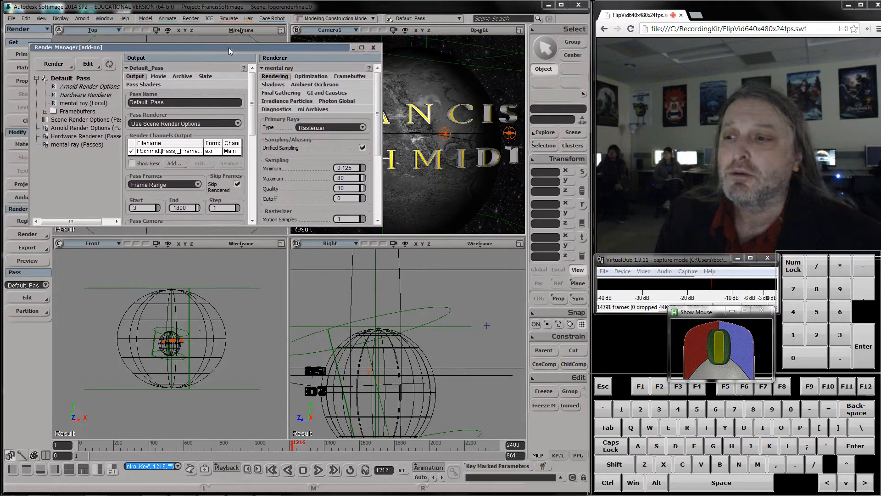
Step: Render a preview of frame 1216 and try to save the picture while it renders
{"action": "left_click", "coordinate": [27, 261]}
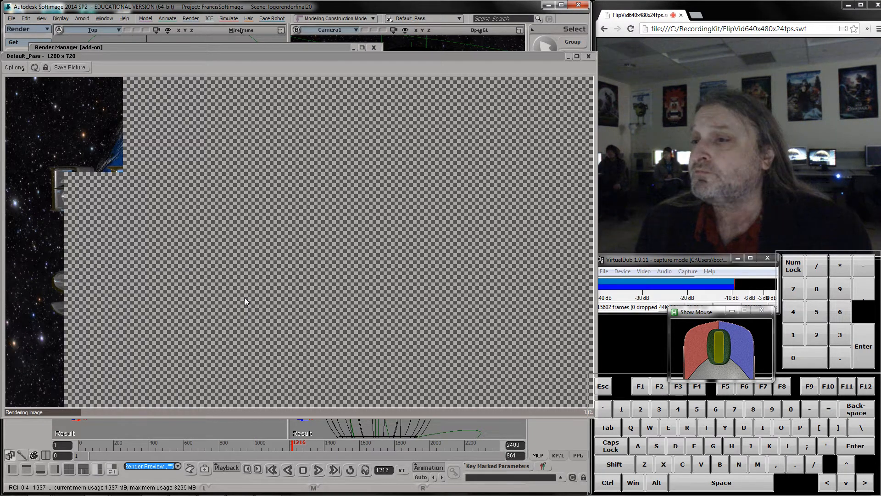
{"action": "left_click", "coordinate": [79, 68]}
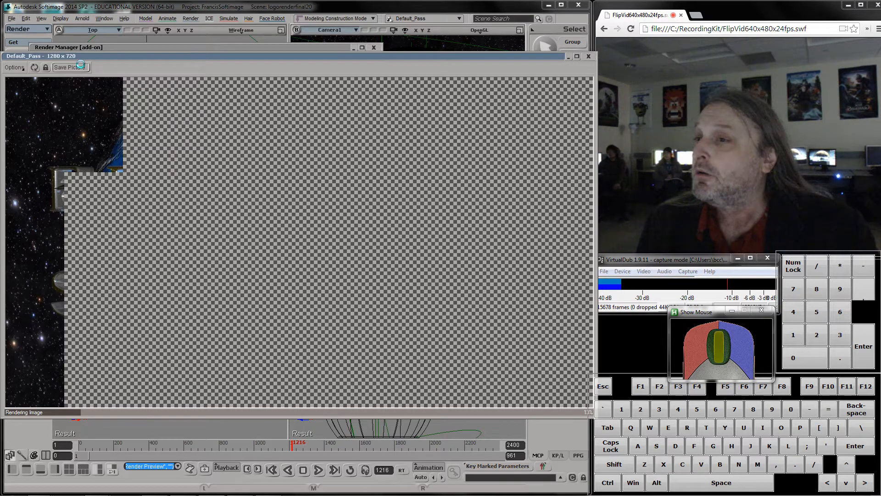
{"action": "left_click", "coordinate": [355, 265]}
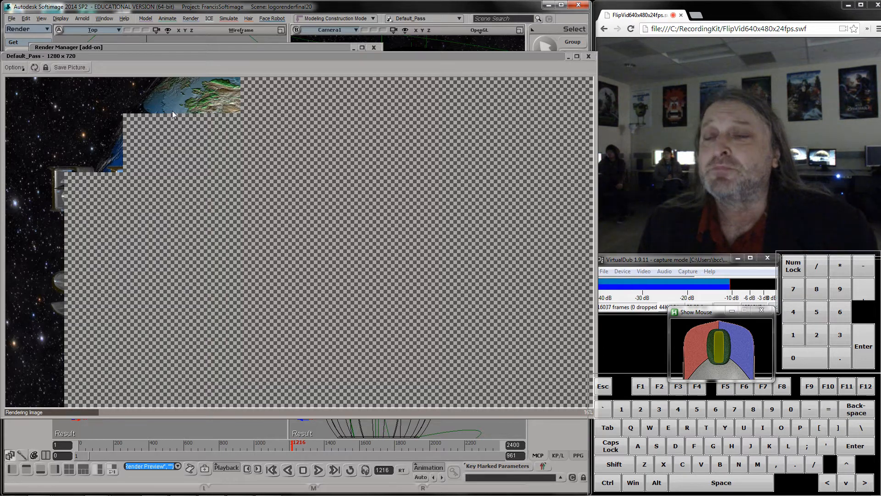
Step: Open Windows Task Manager over the running preview to check CPU and memory performance, and close the render preview
{"action": "key", "text": "alt"}
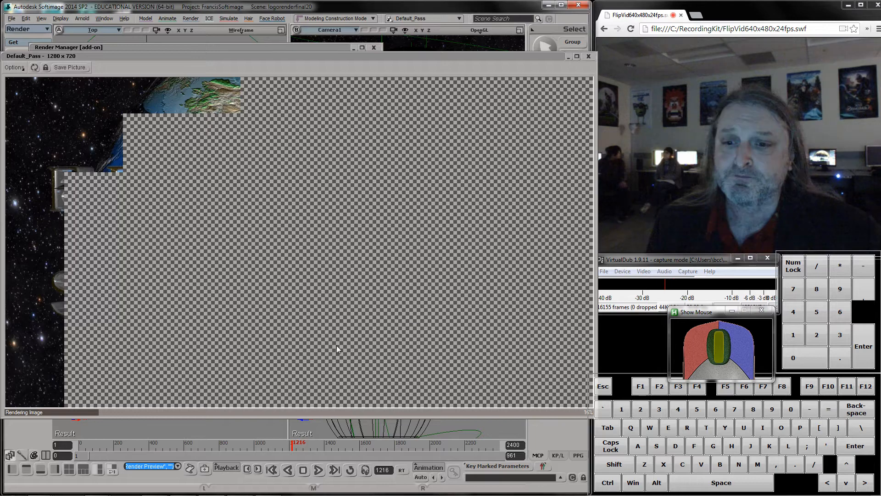
{"action": "key", "text": "ctrl+shift+Escape"}
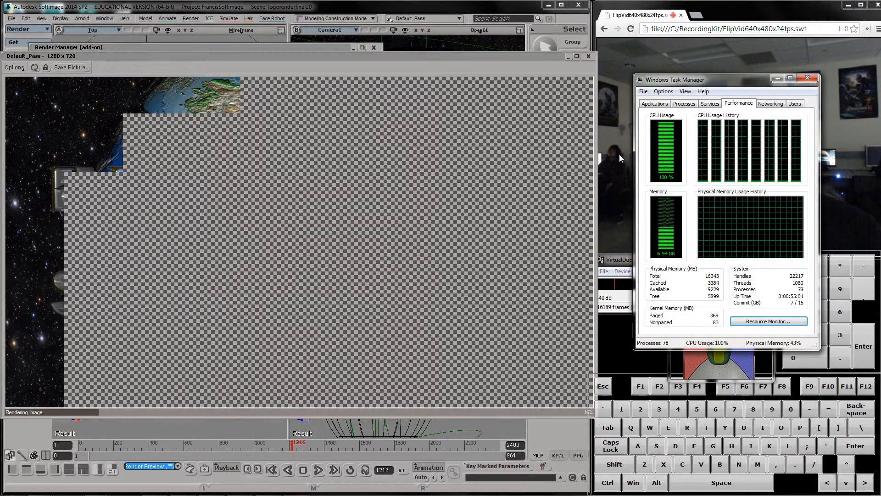
{"action": "left_click_drag", "start_coordinate": [680, 83], "coordinate": [267, 123]}
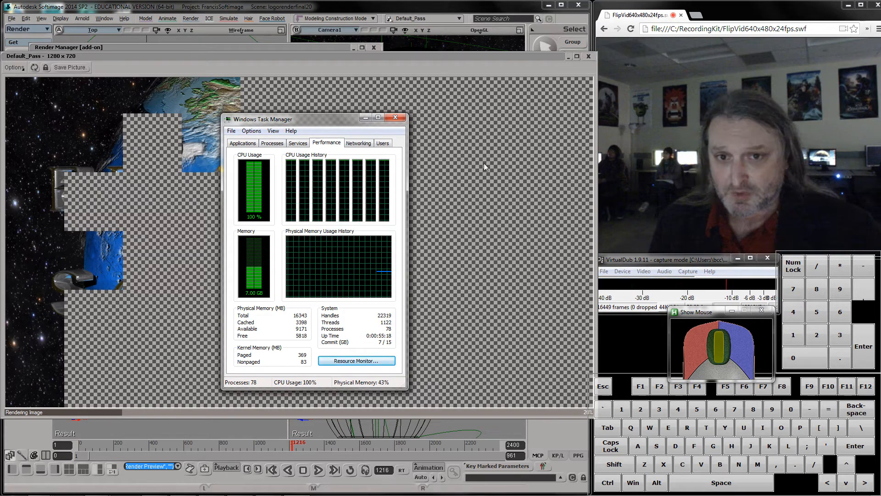
{"action": "left_click_drag", "start_coordinate": [524, 57], "coordinate": [454, 49]}
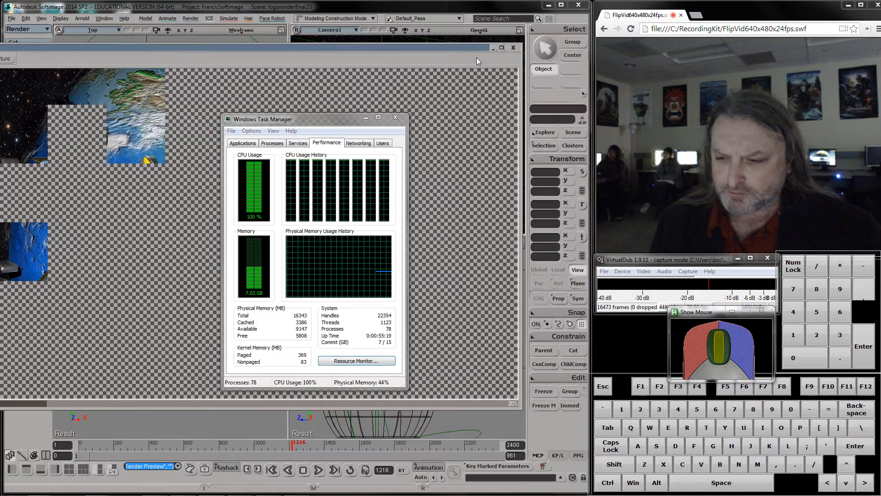
{"action": "left_click", "coordinate": [516, 48]}
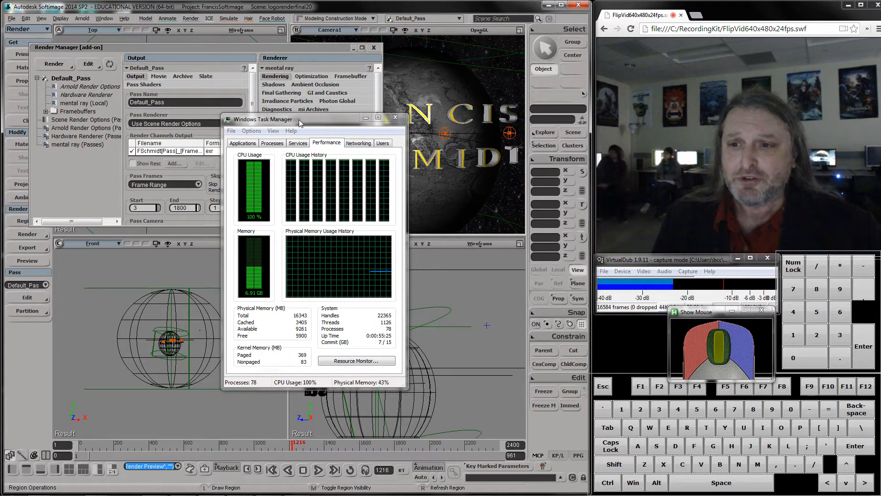
Step: Move the Render Manager lower and reduce Task Manager to a small window over it showing only the CPU usage graphs
{"action": "left_click_drag", "start_coordinate": [299, 123], "coordinate": [380, 81]}
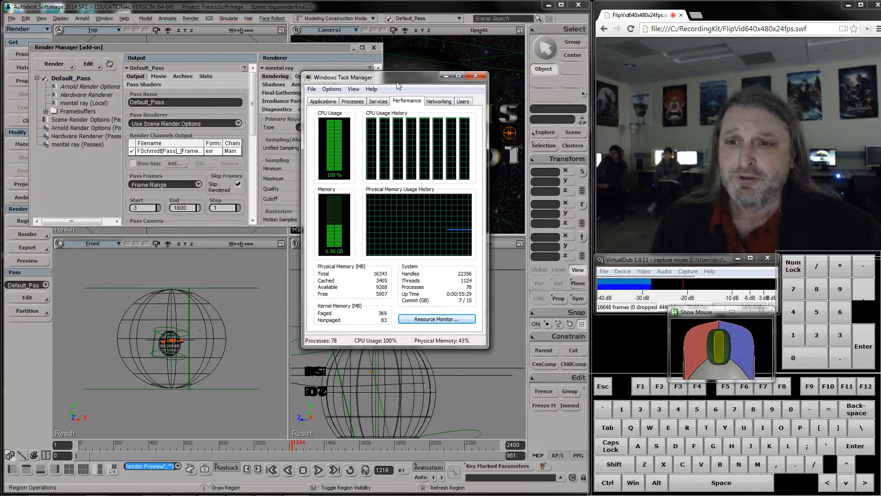
{"action": "left_click_drag", "start_coordinate": [399, 85], "coordinate": [434, 83]}
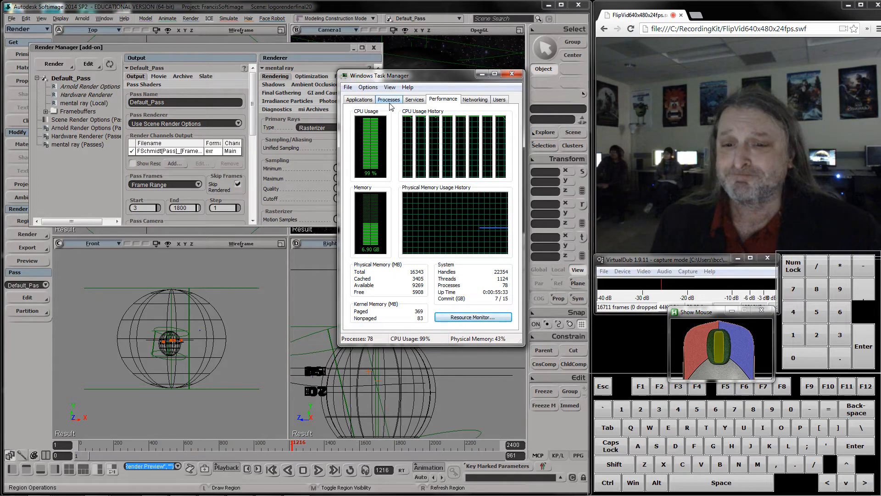
{"action": "left_click_drag", "start_coordinate": [268, 48], "coordinate": [308, 91]}
{"action": "left_click_drag", "start_coordinate": [448, 79], "coordinate": [406, 81]}
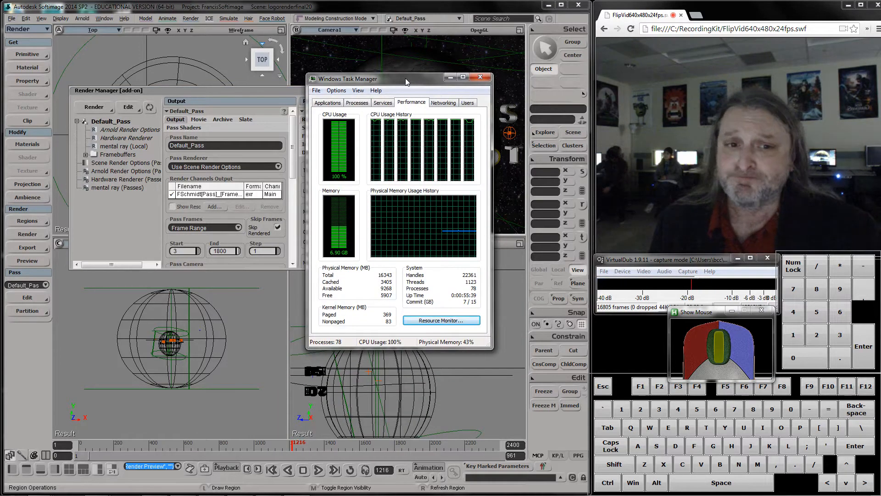
{"action": "left_click_drag", "start_coordinate": [406, 82], "coordinate": [275, 171]}
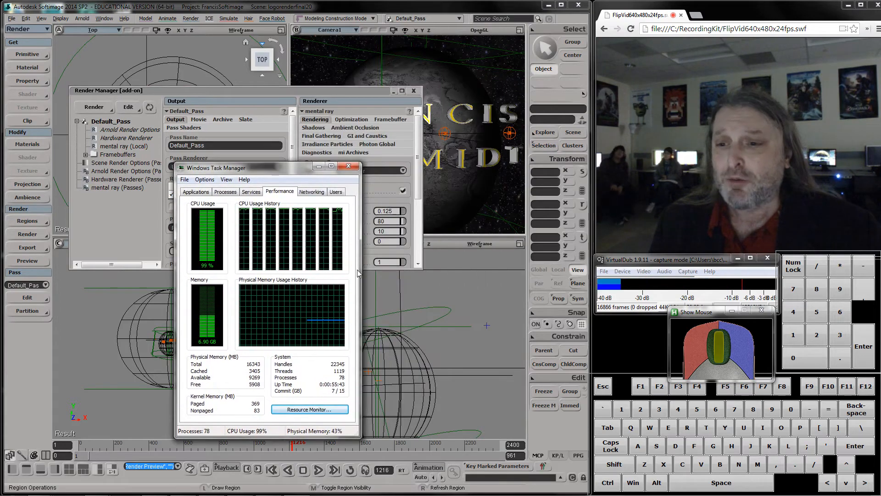
{"action": "double_click", "coordinate": [277, 305]}
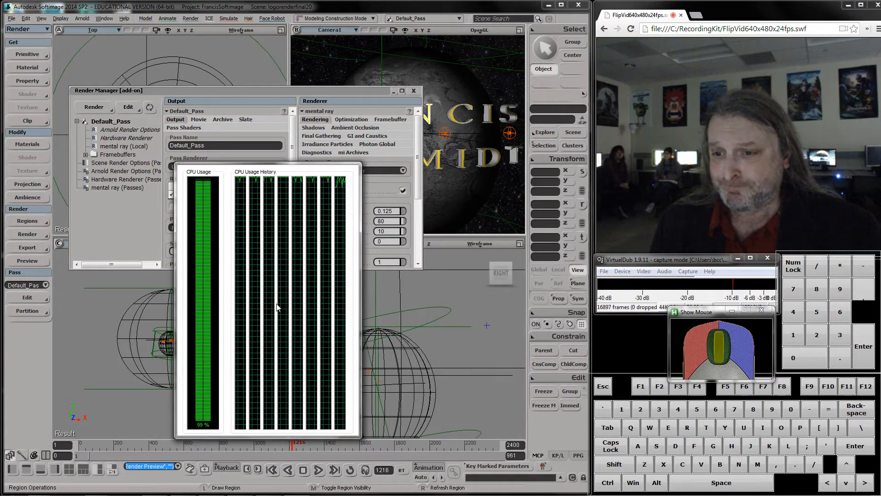
{"action": "left_click_drag", "start_coordinate": [361, 441], "coordinate": [274, 215]}
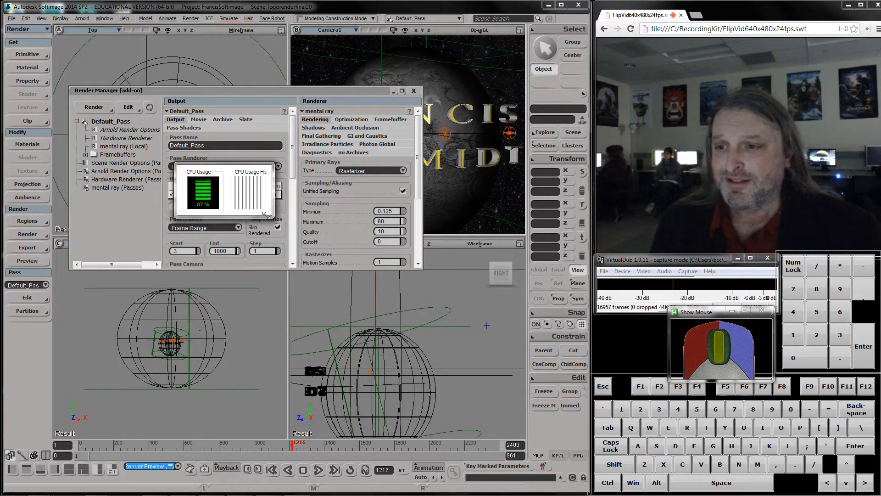
Step: Move the CPU usage graphs over the lower Right view, enlarge and raise the Render Manager to review its settings, and close it
{"action": "left_click_drag", "start_coordinate": [221, 175], "coordinate": [514, 421]}
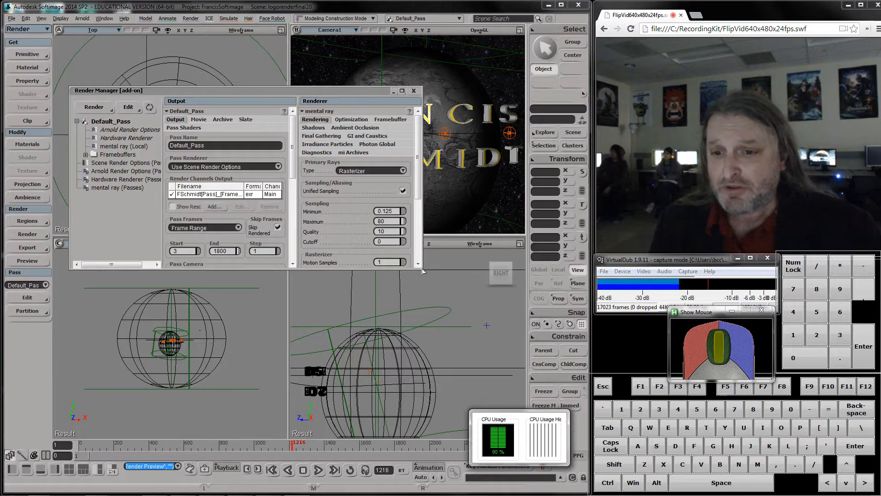
{"action": "left_click_drag", "start_coordinate": [419, 269], "coordinate": [464, 401]}
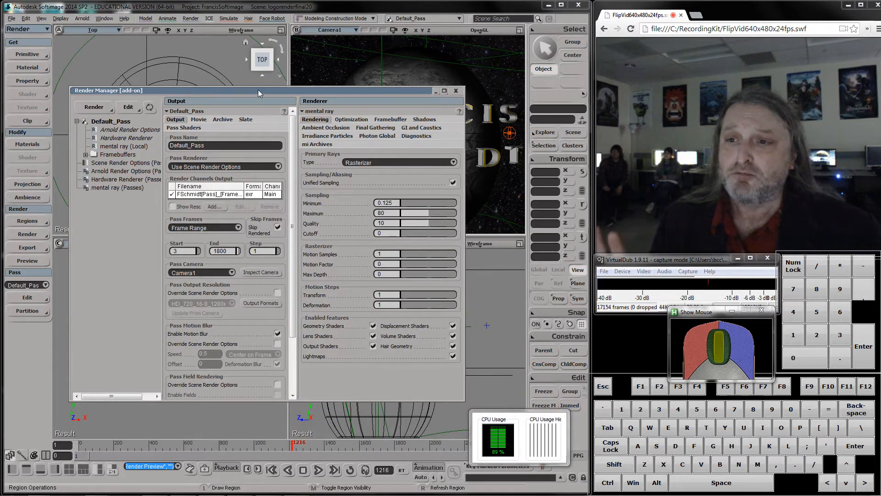
{"action": "left_click_drag", "start_coordinate": [260, 93], "coordinate": [258, 71]}
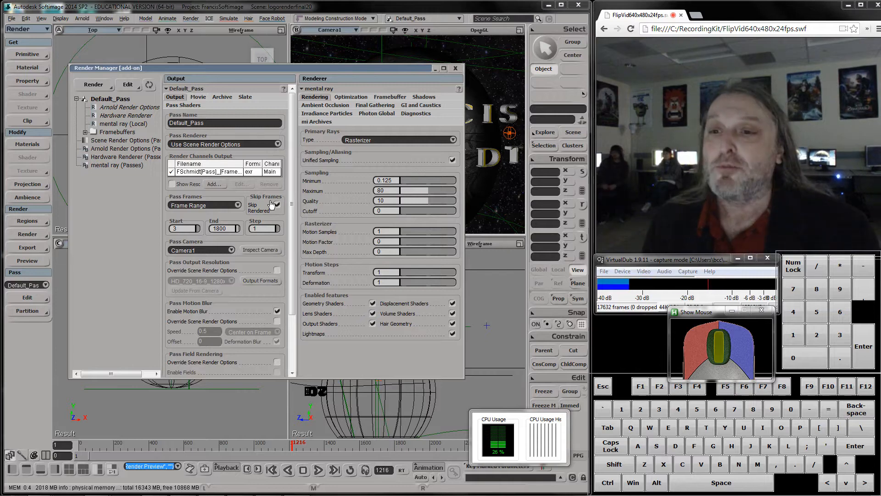
{"action": "left_click", "coordinate": [457, 69]}
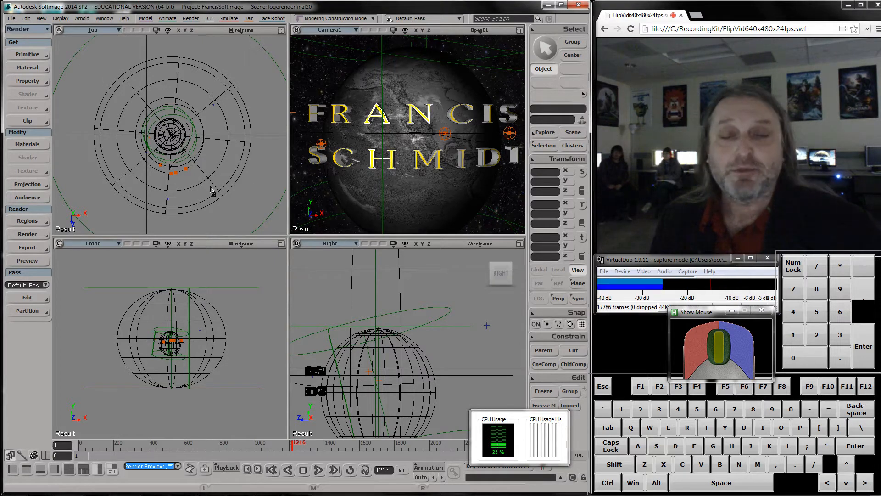
Step: Save the scene under the new name logorenderfinal21 in the project's Scenes folder, checking the existing versions sorted by name
{"action": "left_click", "coordinate": [11, 19]}
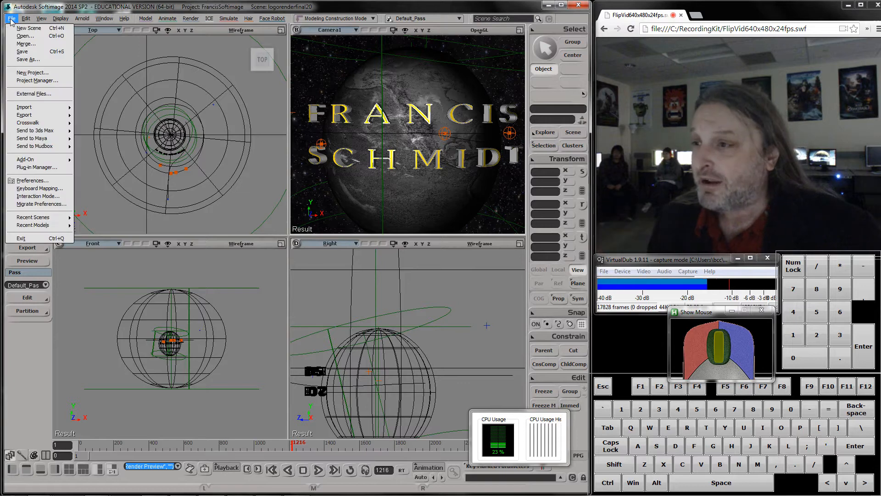
{"action": "left_click", "coordinate": [19, 57]}
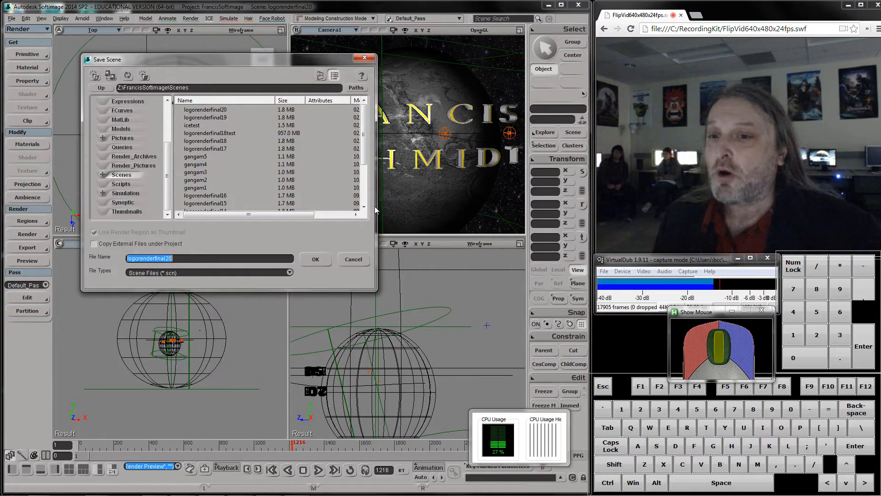
{"action": "left_click_drag", "start_coordinate": [376, 210], "coordinate": [420, 210]}
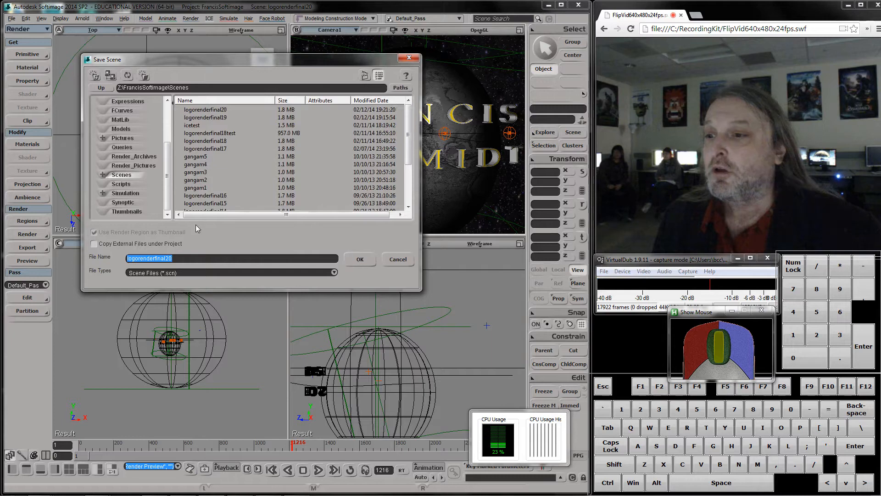
{"action": "left_click", "coordinate": [198, 258]}
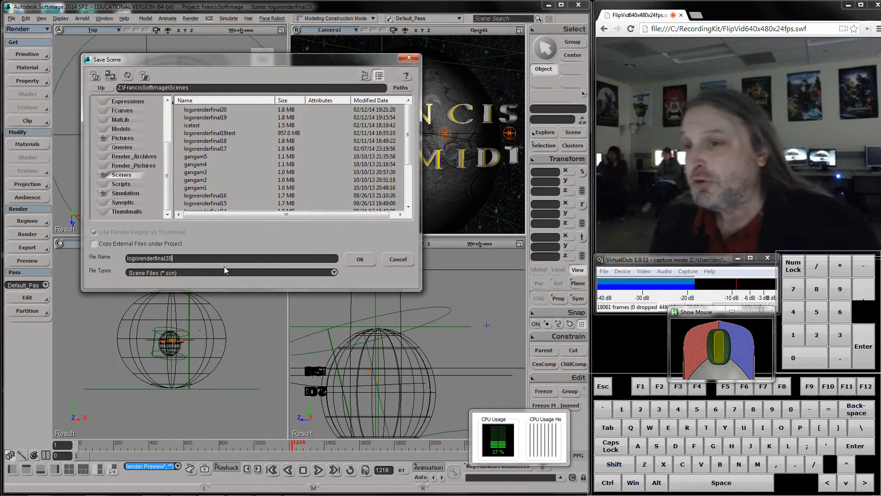
{"action": "left_click", "coordinate": [239, 105]}
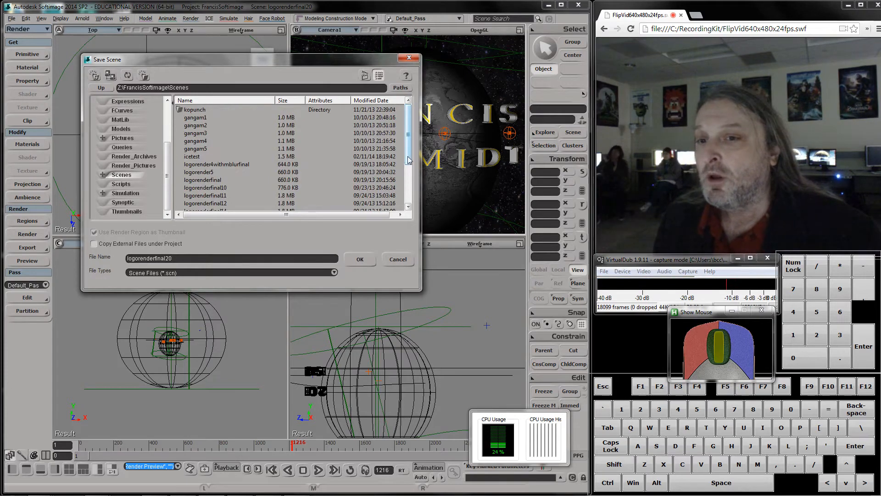
{"action": "left_click_drag", "start_coordinate": [408, 160], "coordinate": [408, 200]}
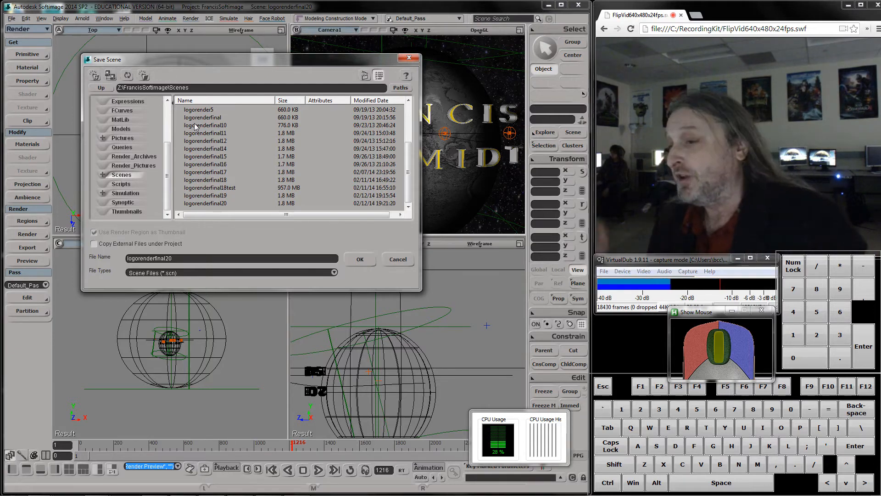
{"action": "double_click", "coordinate": [182, 259]}
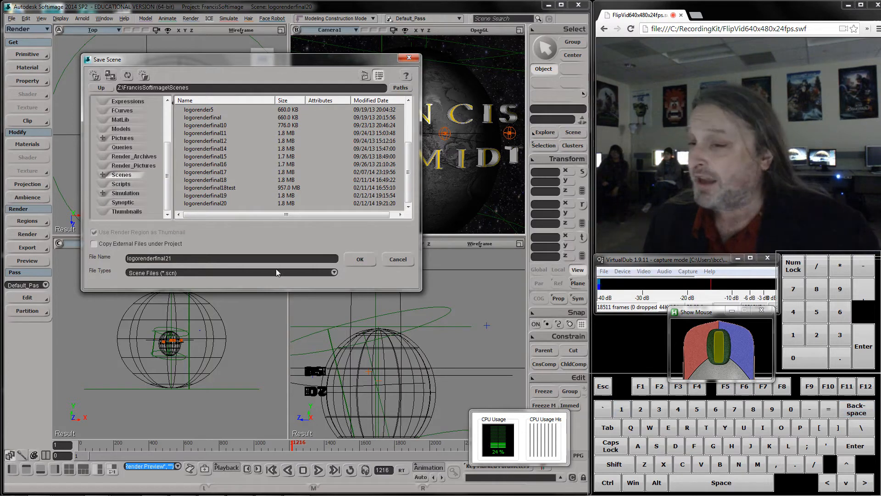
{"action": "left_click", "coordinate": [363, 261]}
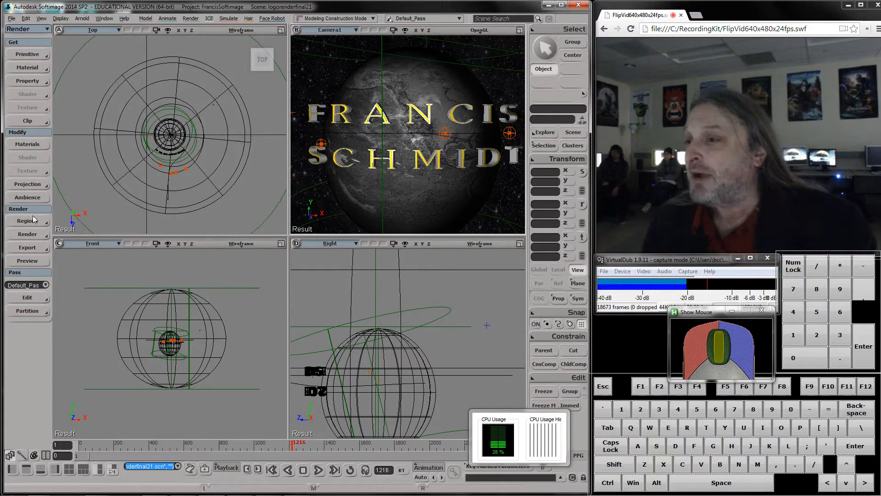
Step: Start rendering the current pass, move and narrow its render window over the viewports, and abort the render
{"action": "left_click", "coordinate": [24, 235]}
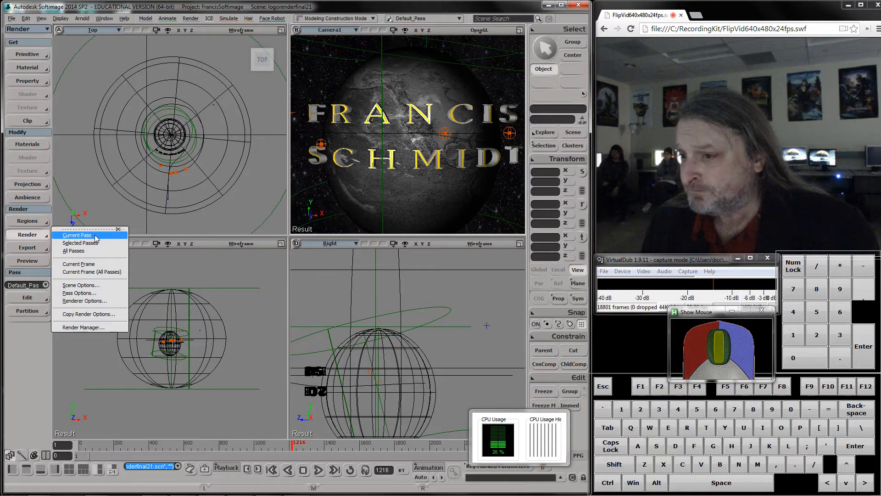
{"action": "left_click", "coordinate": [77, 235]}
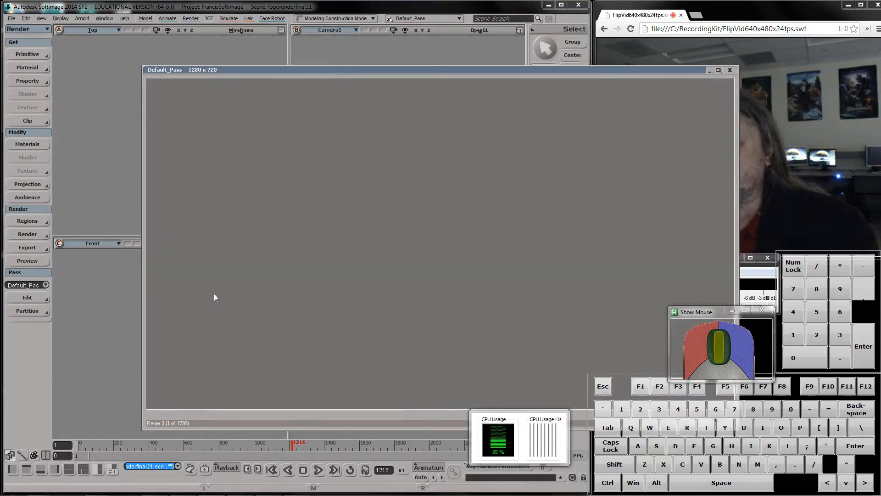
{"action": "left_click_drag", "start_coordinate": [283, 71], "coordinate": [93, 73]}
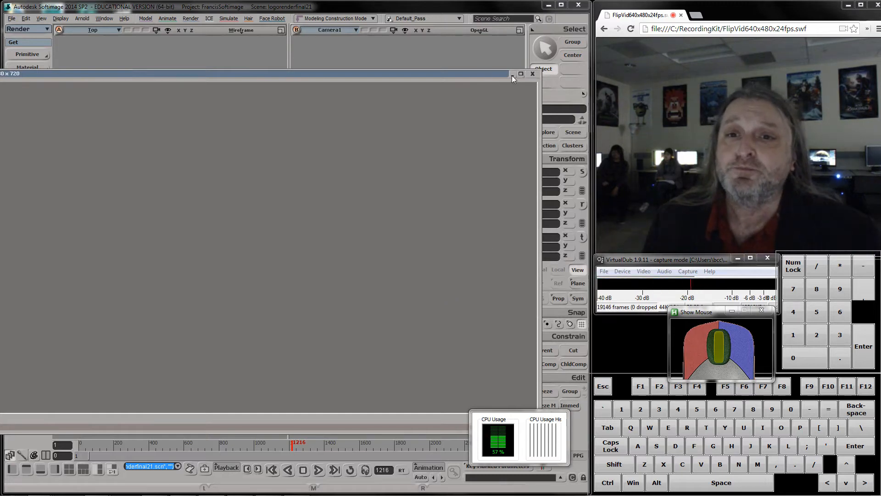
{"action": "left_click_drag", "start_coordinate": [467, 73], "coordinate": [518, 46]}
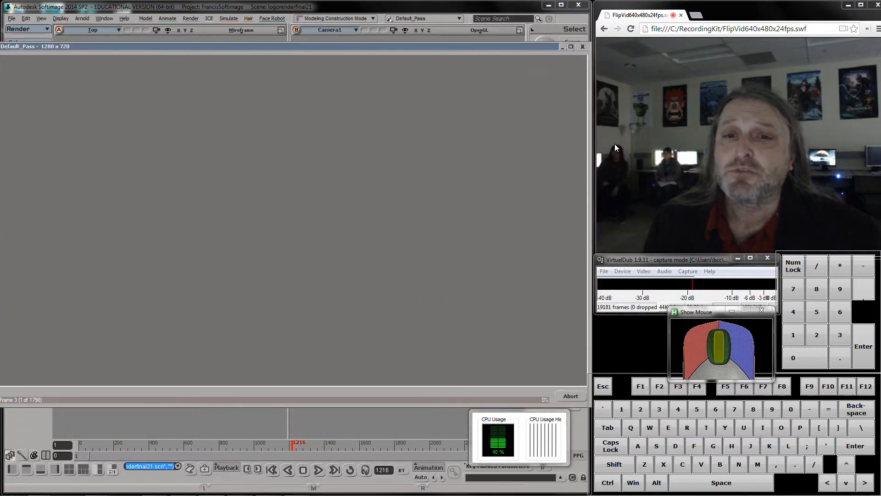
{"action": "left_click_drag", "start_coordinate": [590, 148], "coordinate": [509, 145]}
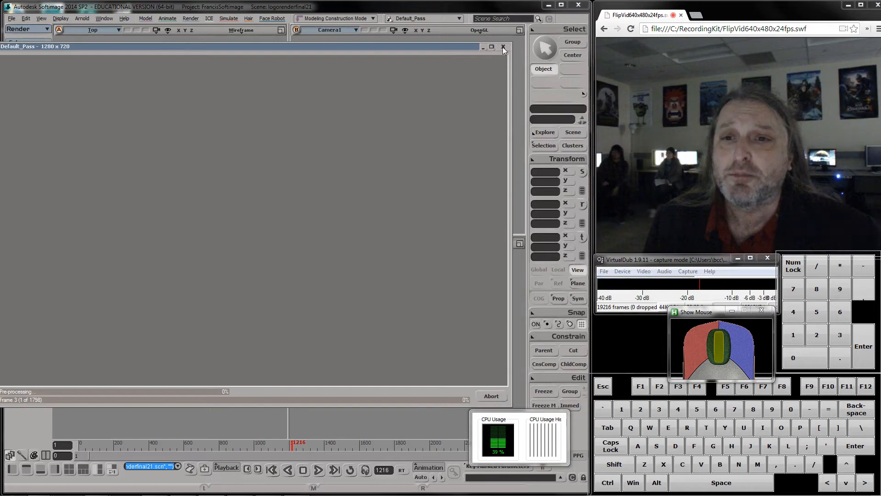
{"action": "left_click", "coordinate": [491, 396]}
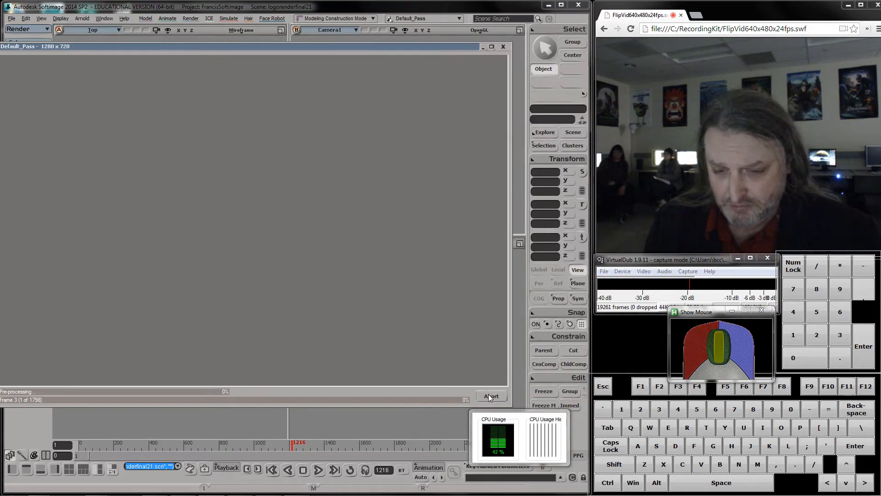
Step: Minimize Softimage to reach the desktop and open the Z: network drive in Windows Explorer
{"action": "left_click", "coordinate": [544, 5]}
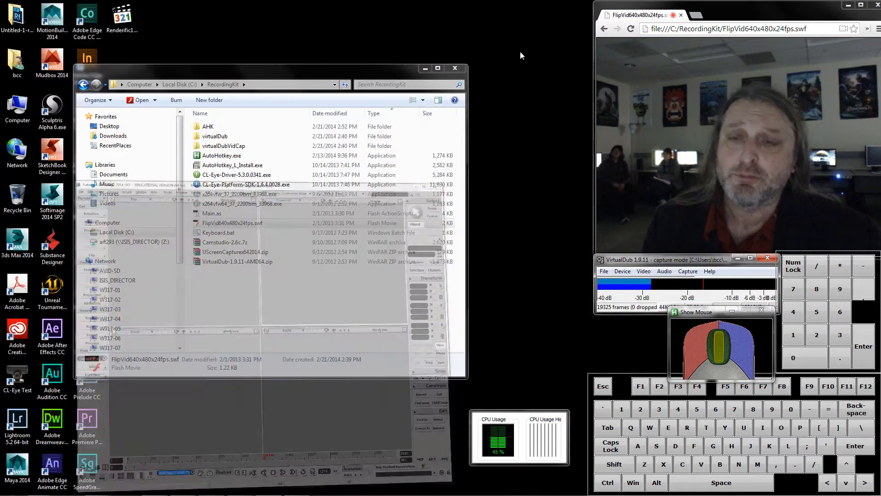
{"action": "left_click_drag", "start_coordinate": [82, 69], "coordinate": [153, 42]}
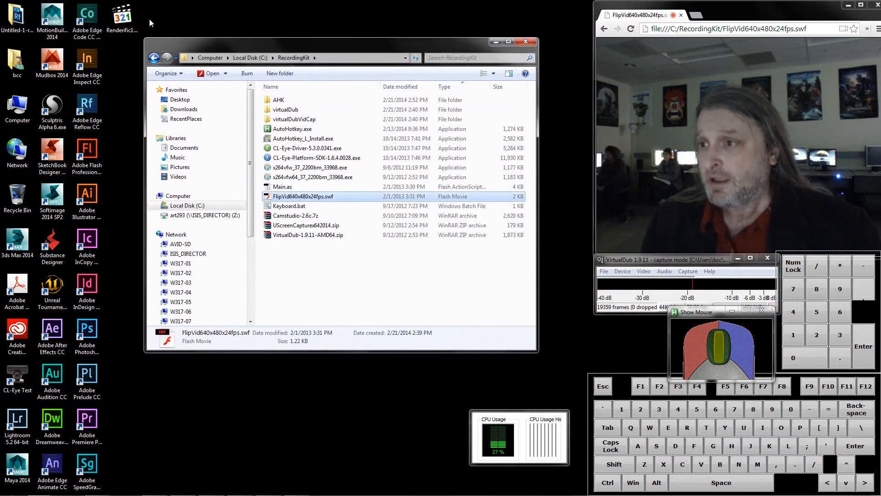
{"action": "left_click", "coordinate": [19, 106]}
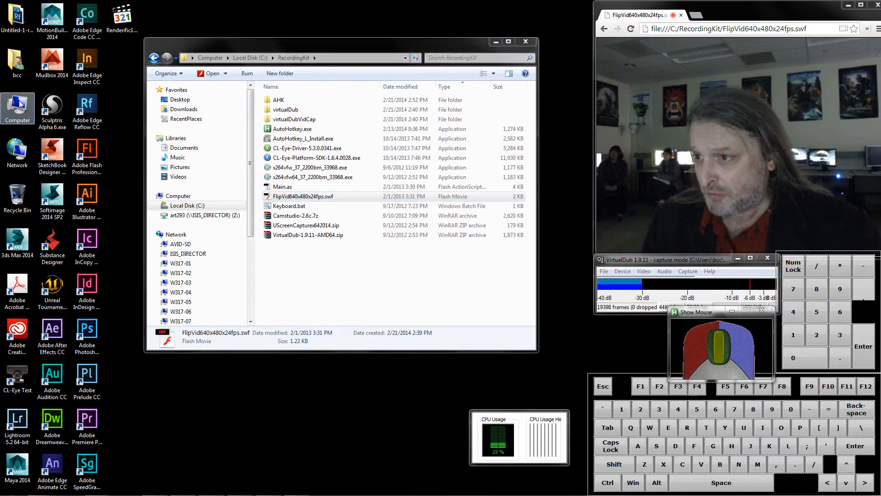
{"action": "double_click", "coordinate": [19, 106]}
{"action": "left_click", "coordinate": [308, 247]}
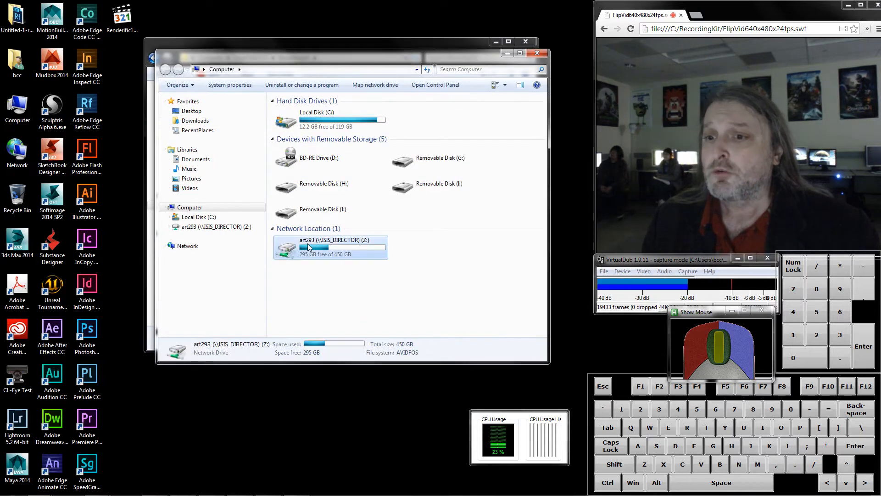
{"action": "double_click", "coordinate": [308, 247]}
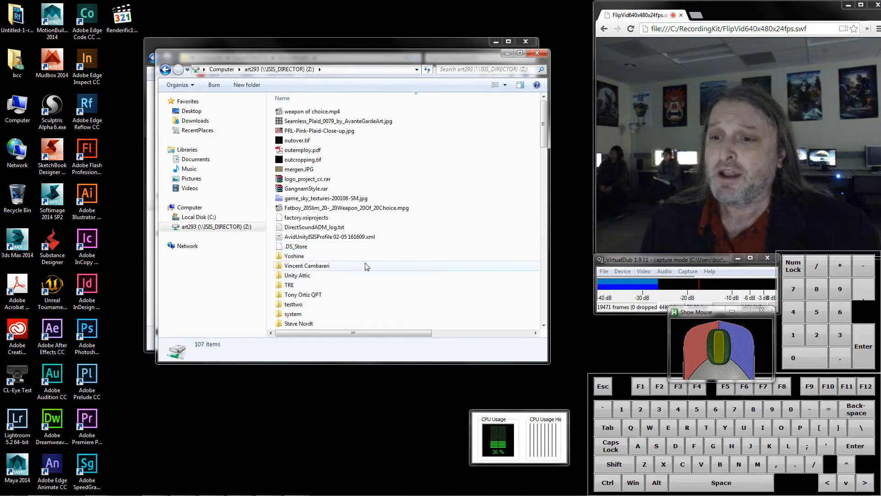
Step: Sort the network drive by name and open the Render_Pictures folder inside the FrancisSoftimage project folder
{"action": "left_click", "coordinate": [316, 98]}
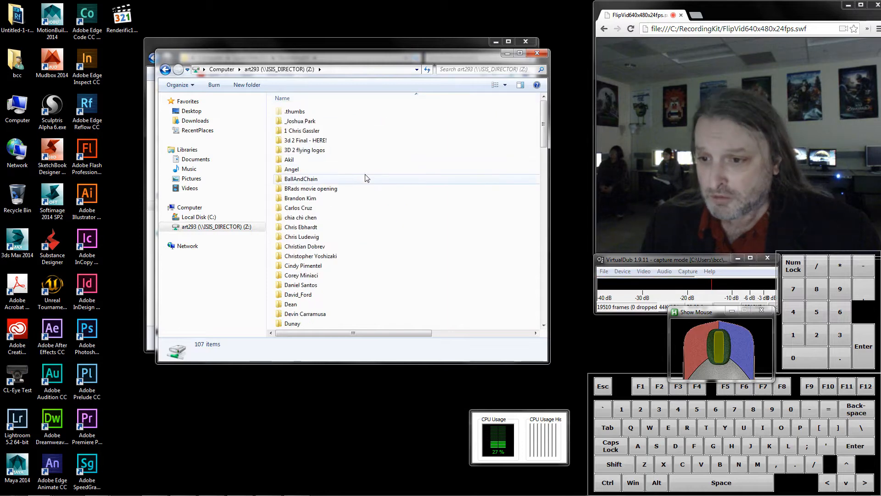
{"action": "scroll", "coordinate": [358, 188], "scroll_direction": "down", "scroll_amount": 7}
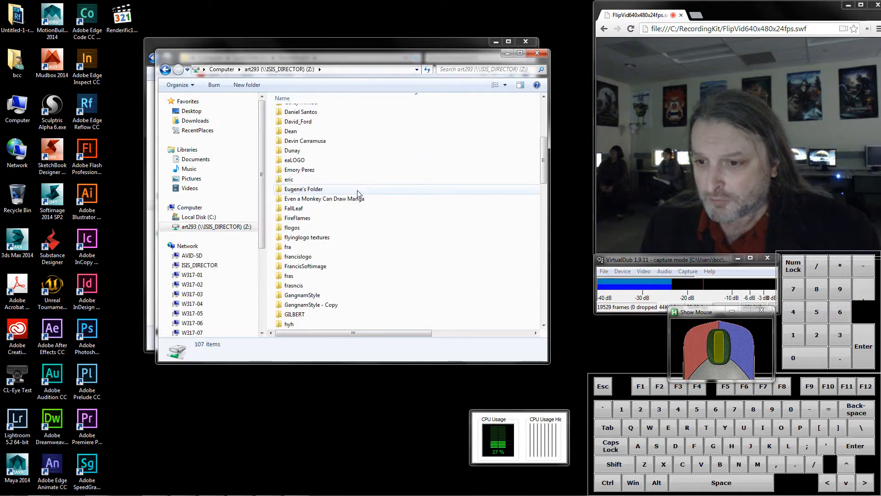
{"action": "double_click", "coordinate": [304, 266]}
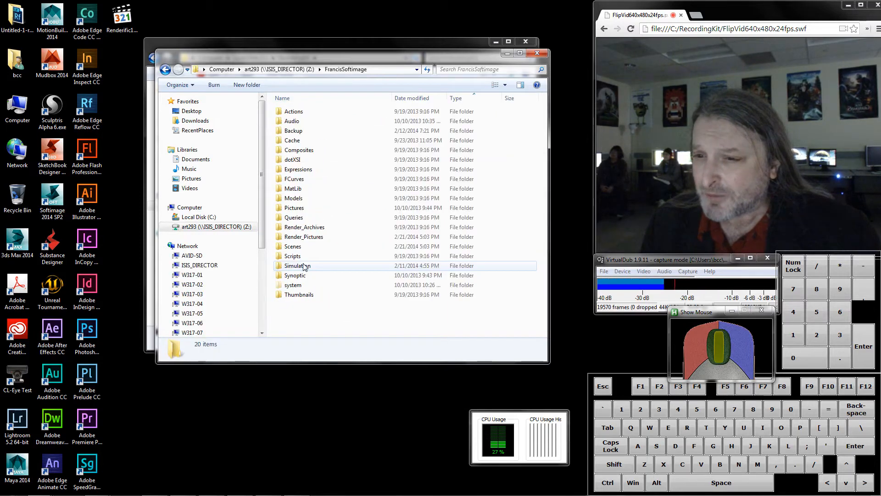
{"action": "double_click", "coordinate": [301, 237]}
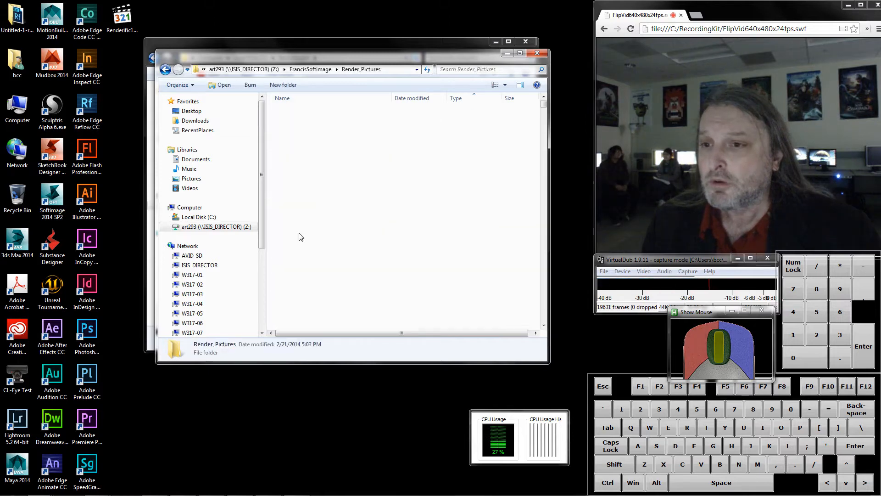
Step: Move and widen the Render_Pictures folder window and look through the rendered FinalDefault_Pass_Main EXR frames
{"action": "left_click_drag", "start_coordinate": [545, 106], "coordinate": [533, 220]}
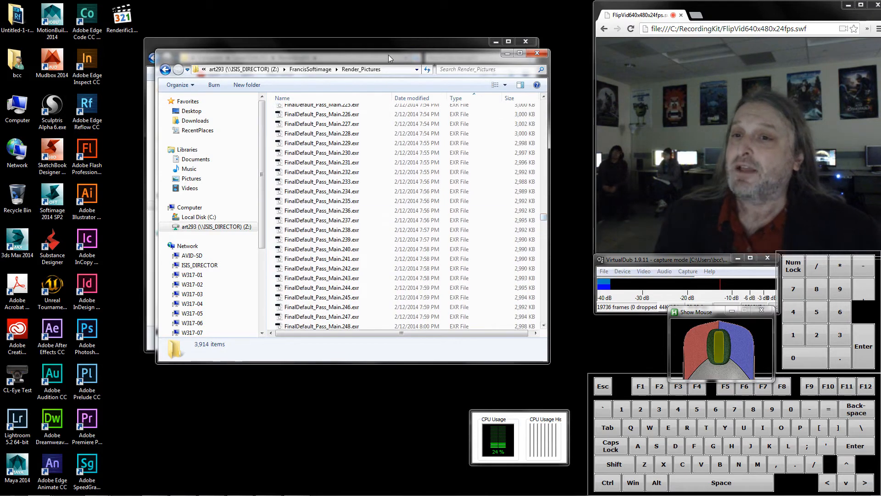
{"action": "left_click_drag", "start_coordinate": [349, 53], "coordinate": [261, 56]}
{"action": "scroll", "coordinate": [461, 202], "scroll_direction": "up", "scroll_amount": 7}
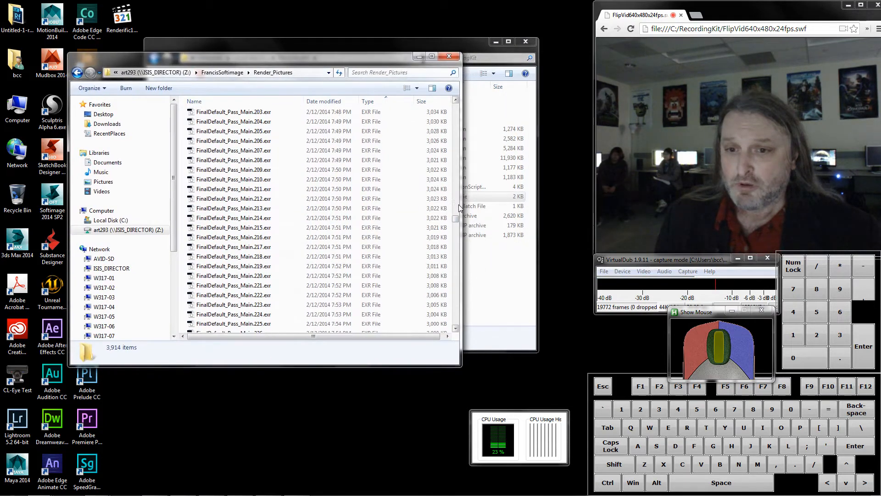
{"action": "left_click_drag", "start_coordinate": [461, 99], "coordinate": [539, 115]}
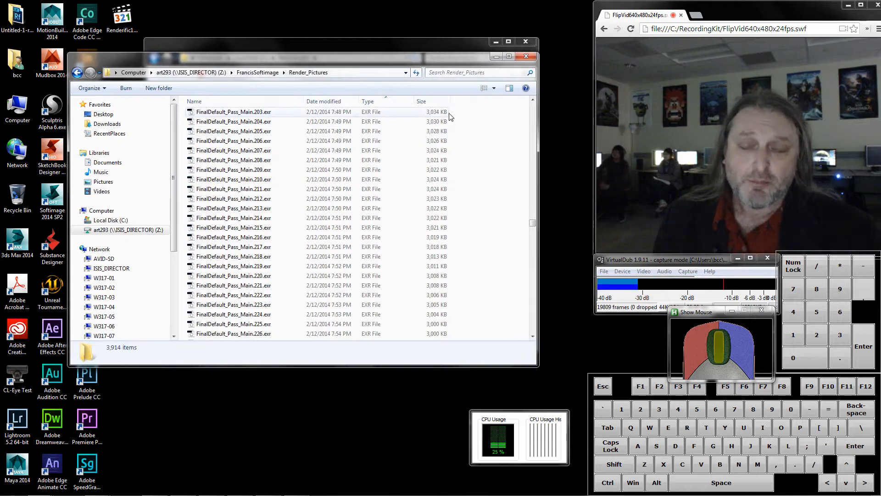
{"action": "left_click_drag", "start_coordinate": [531, 224], "coordinate": [533, 213]}
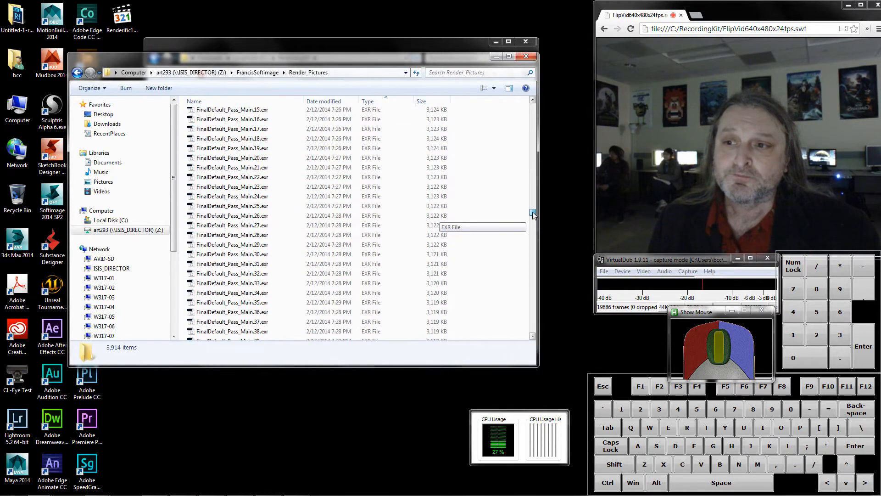
Step: Open FinalDefault_Pass_Main.19.exr in Photoshop with its alpha channel read as transparency, and inspect the frame at 110% zoom
{"action": "left_click", "coordinate": [211, 149]}
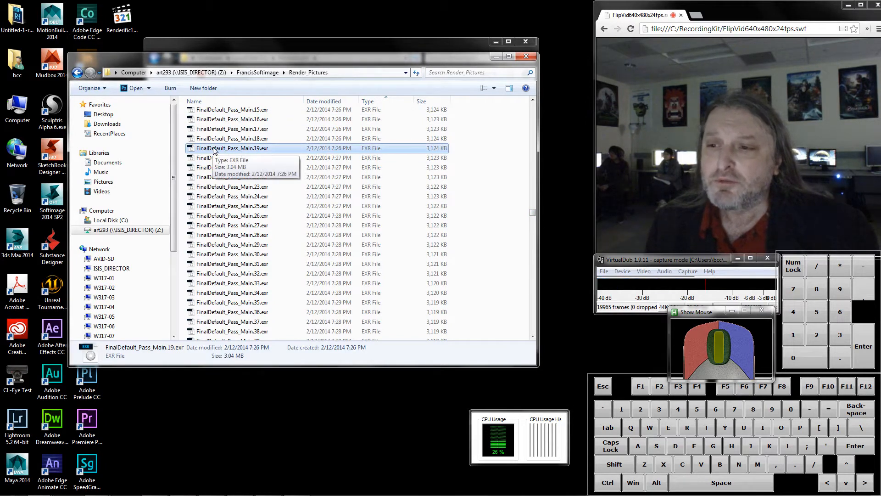
{"action": "double_click", "coordinate": [214, 149]}
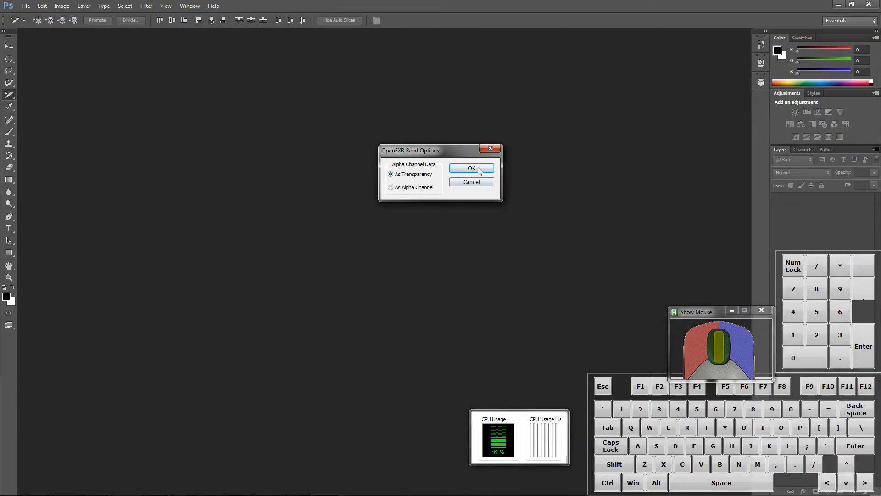
{"action": "left_click", "coordinate": [479, 171]}
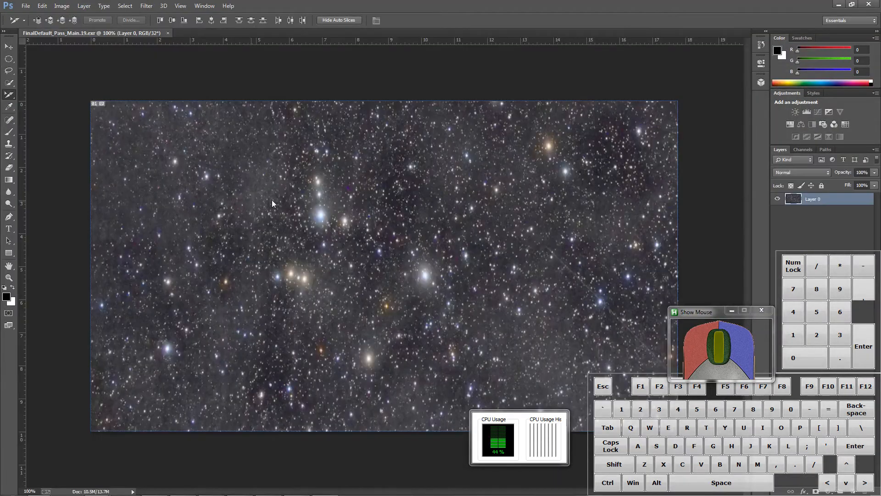
{"action": "scroll", "coordinate": [409, 262], "scroll_direction": "down", "scroll_amount": 2, "text": "alt"}
{"action": "scroll", "coordinate": [413, 261], "scroll_direction": "up", "scroll_amount": 3, "text": "alt"}
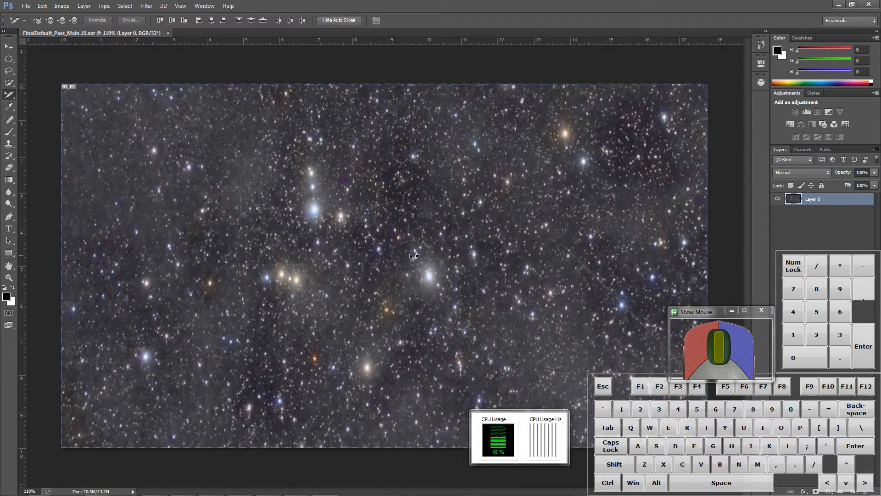
Step: Close Photoshop after viewing the rendered frame at 100% zoom, and select FinalDefault_Pass_Main.12.exr in the Render_Pictures folder
{"action": "scroll", "coordinate": [470, 220], "scroll_direction": "down", "scroll_amount": 1, "text": "alt"}
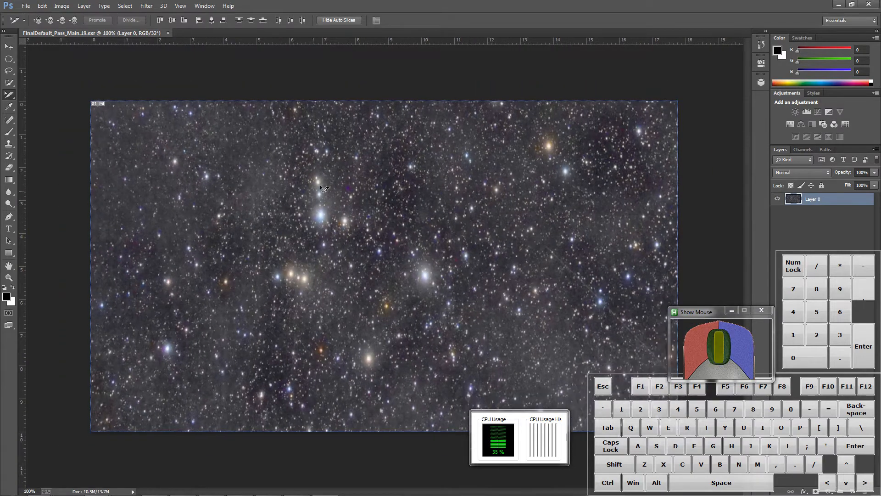
{"action": "left_click", "coordinate": [869, 5]}
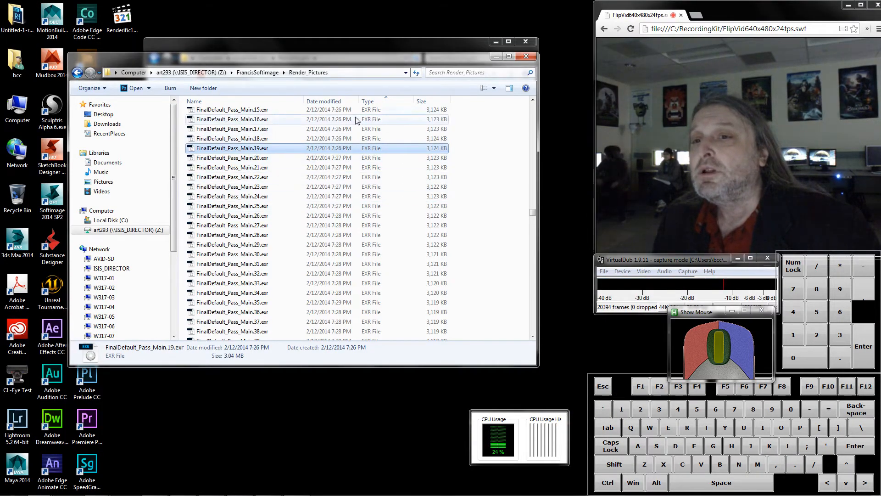
{"action": "scroll", "coordinate": [369, 150], "scroll_direction": "up", "scroll_amount": 1}
{"action": "scroll", "coordinate": [371, 148], "scroll_direction": "up", "scroll_amount": 1}
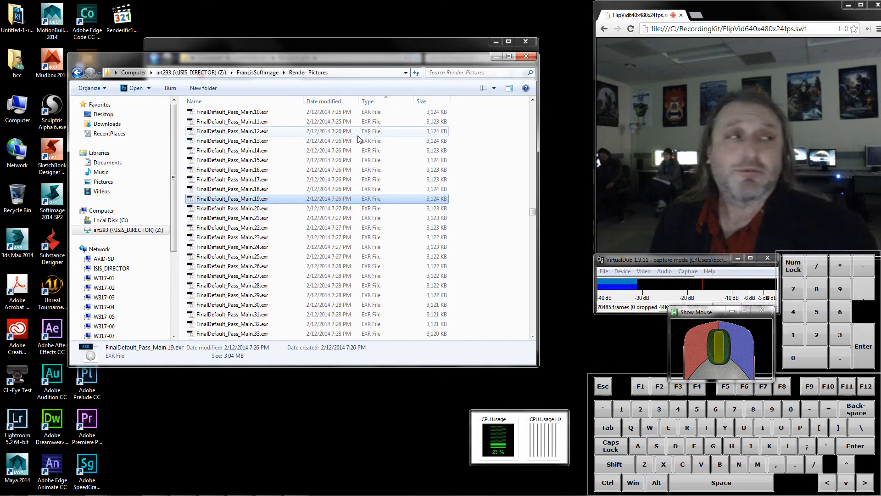
{"action": "left_click", "coordinate": [344, 133]}
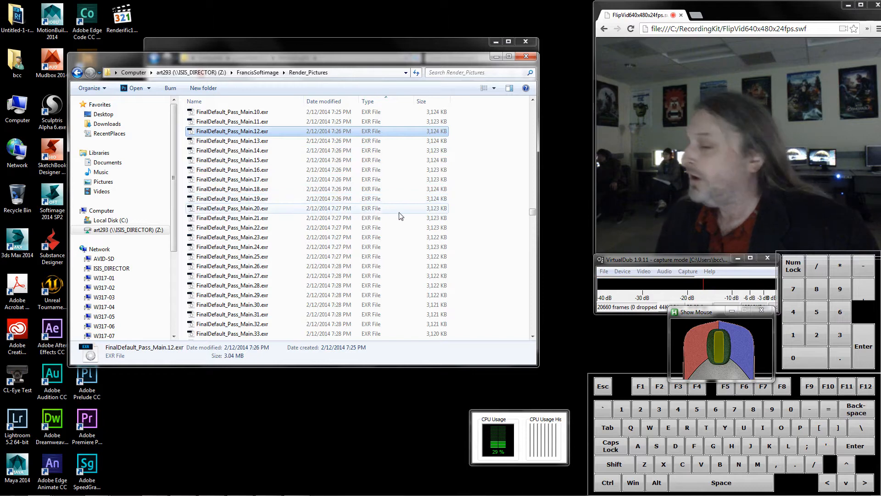
Step: Look through the FinalDefault_Pass_Main EXR frames in the Render_Pictures folder up to the end of the sequence at frame 1800
{"action": "scroll", "coordinate": [399, 217], "scroll_direction": "down", "scroll_amount": 15}
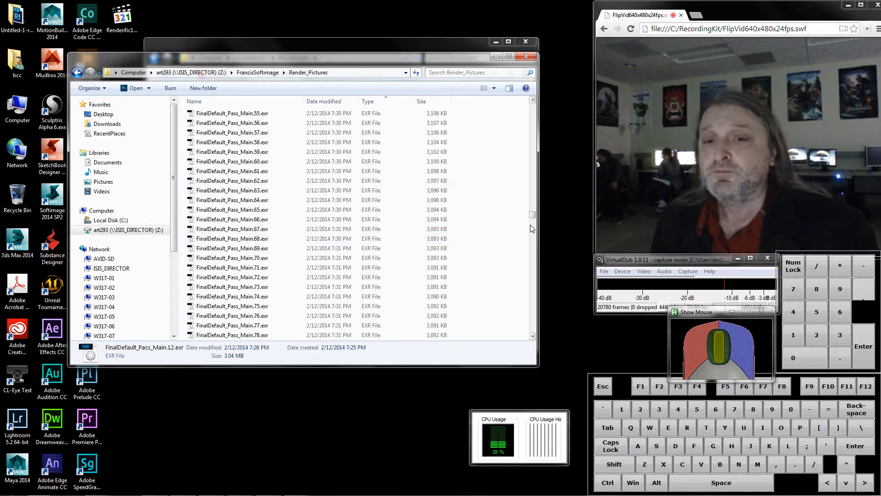
{"action": "left_click_drag", "start_coordinate": [531, 217], "coordinate": [526, 307]}
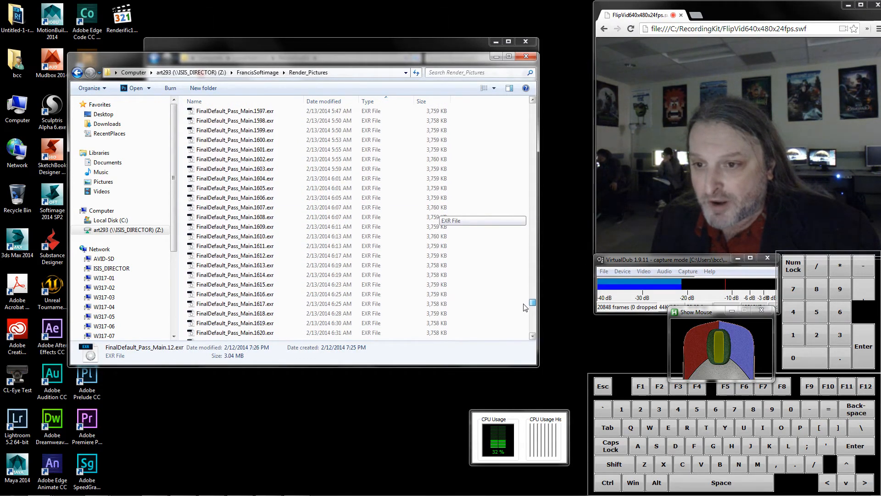
{"action": "scroll", "coordinate": [303, 301], "scroll_direction": "down", "scroll_amount": 13}
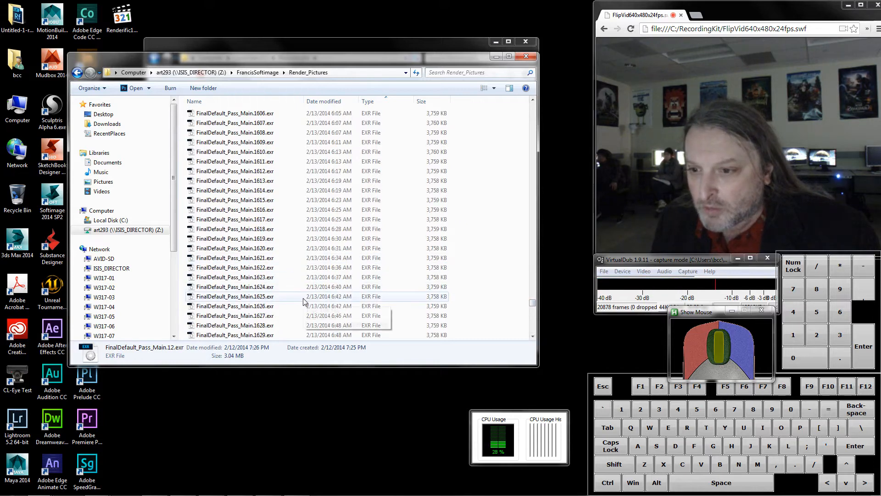
{"action": "scroll", "coordinate": [340, 280], "scroll_direction": "down", "scroll_amount": 3}
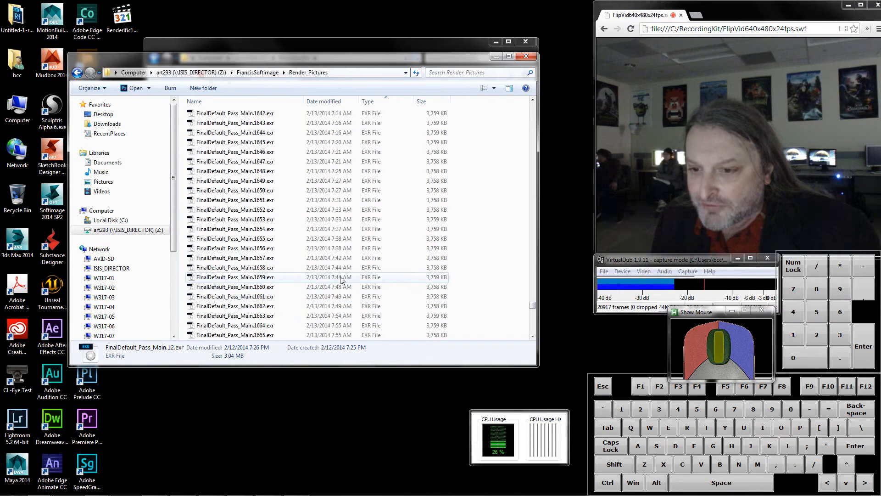
{"action": "scroll", "coordinate": [325, 275], "scroll_direction": "down", "scroll_amount": 9}
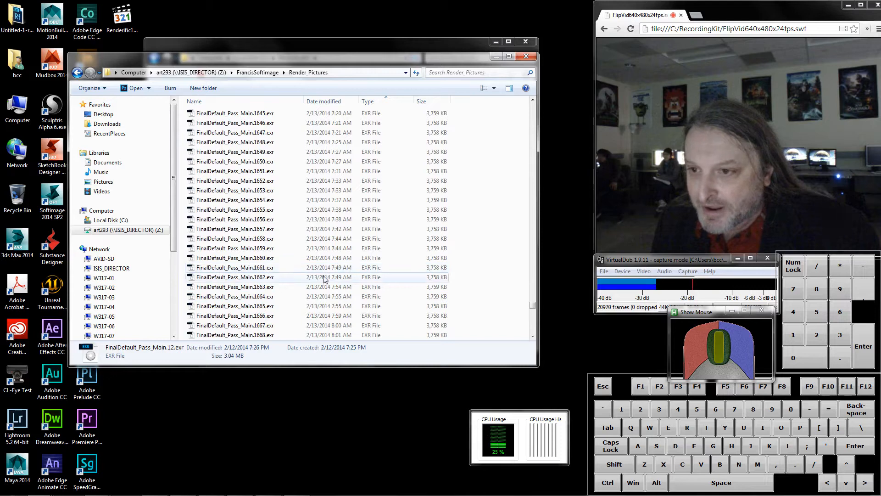
{"action": "scroll", "coordinate": [376, 246], "scroll_direction": "down", "scroll_amount": 8}
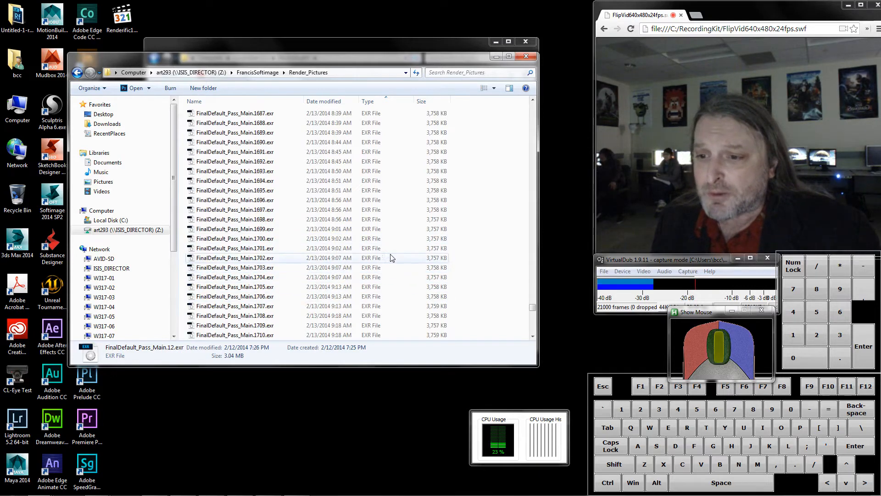
{"action": "right_click_drag", "start_coordinate": [405, 282], "coordinate": [404, 280]}
{"action": "left_click", "coordinate": [263, 200]}
{"action": "scroll", "coordinate": [288, 216], "scroll_direction": "down", "scroll_amount": 17}
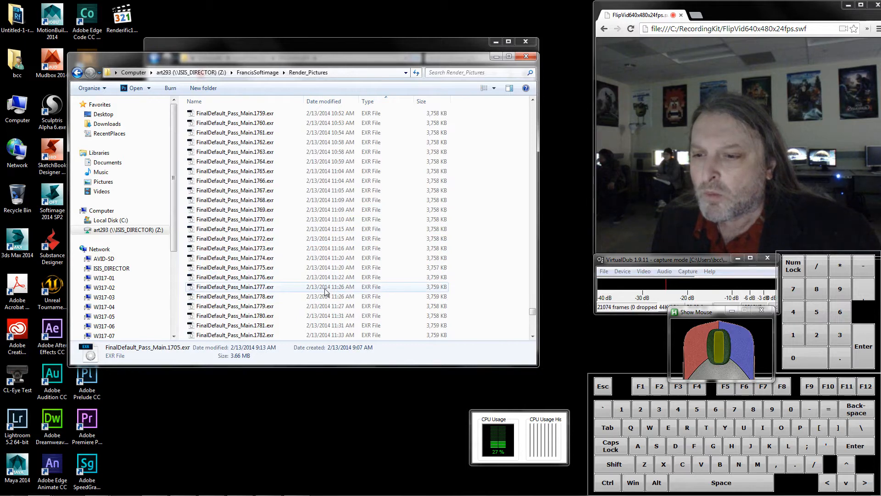
{"action": "scroll", "coordinate": [324, 289], "scroll_direction": "down", "scroll_amount": 13}
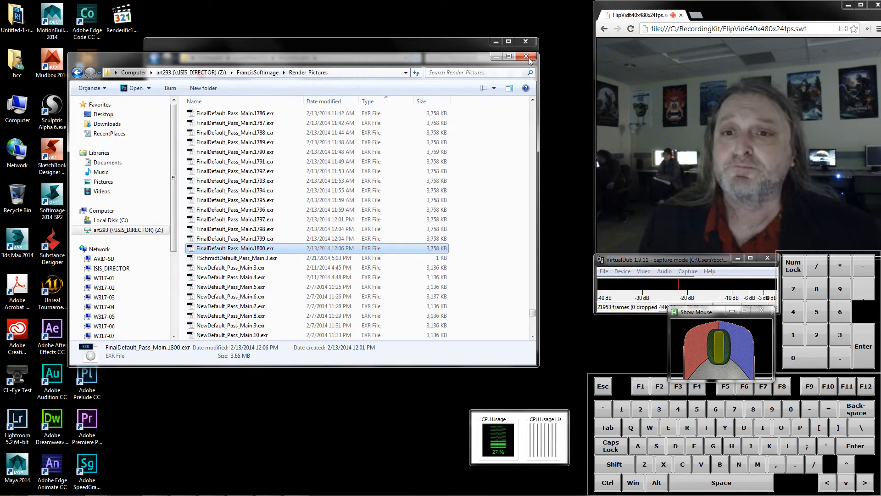
Step: Minimize the Render_Pictures window and launch After Effects, migrating the After Effects CC (12.0) settings and dismissing the disk cache warning and welcome screen
{"action": "left_click", "coordinate": [497, 57]}
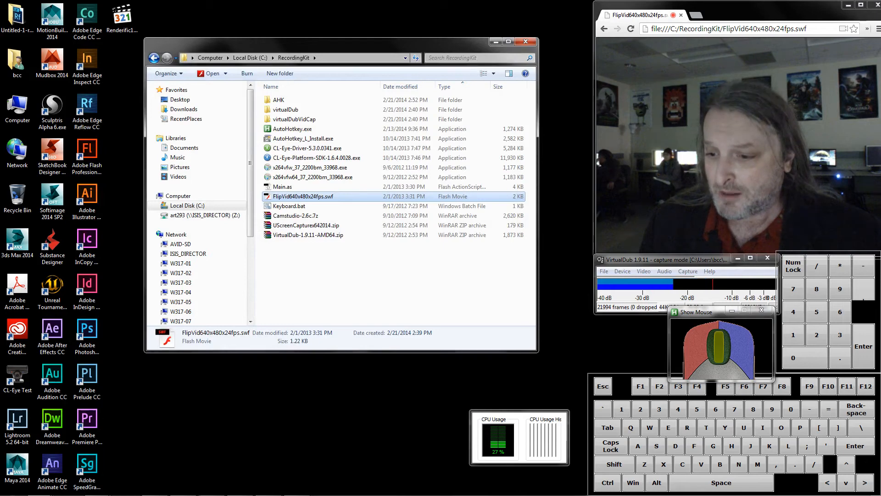
{"action": "mouse_move", "coordinate": [182, 492]}
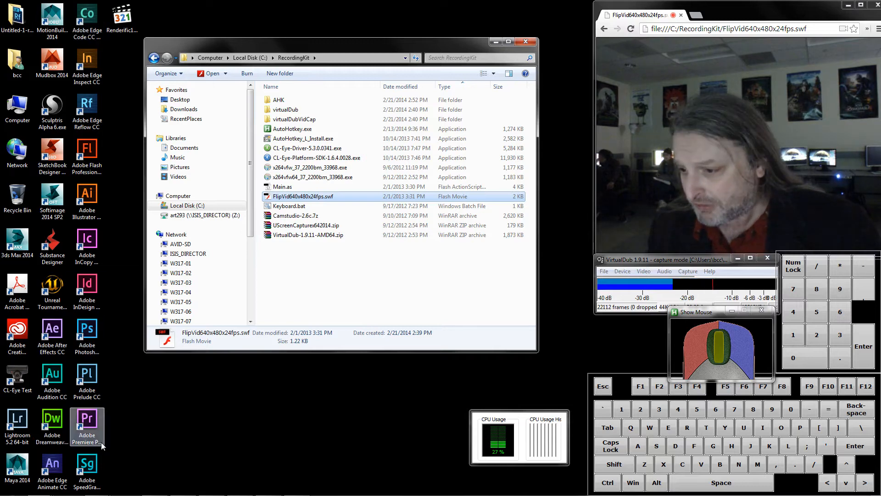
{"action": "double_click", "coordinate": [54, 327]}
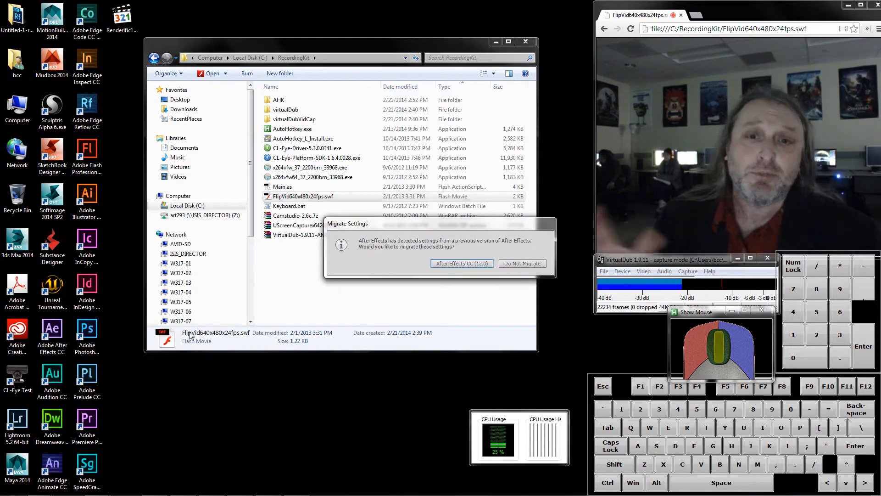
{"action": "left_click_drag", "start_coordinate": [422, 231], "coordinate": [371, 189]}
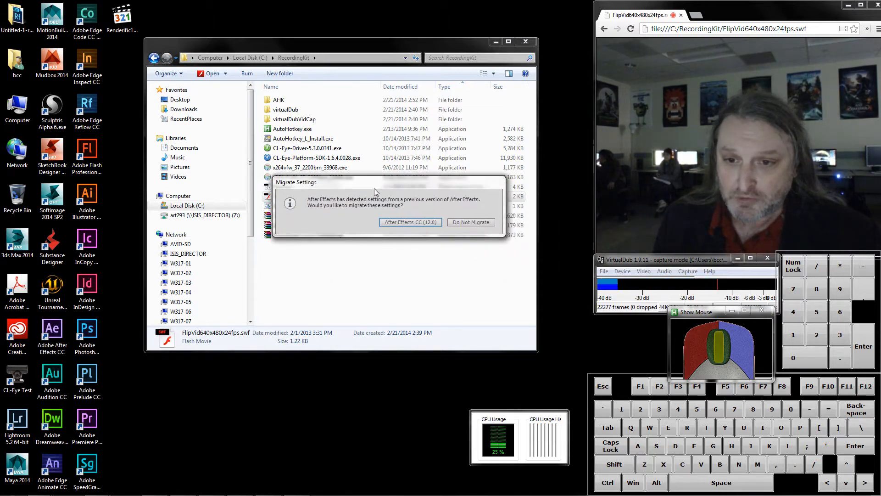
{"action": "left_click", "coordinate": [427, 223]}
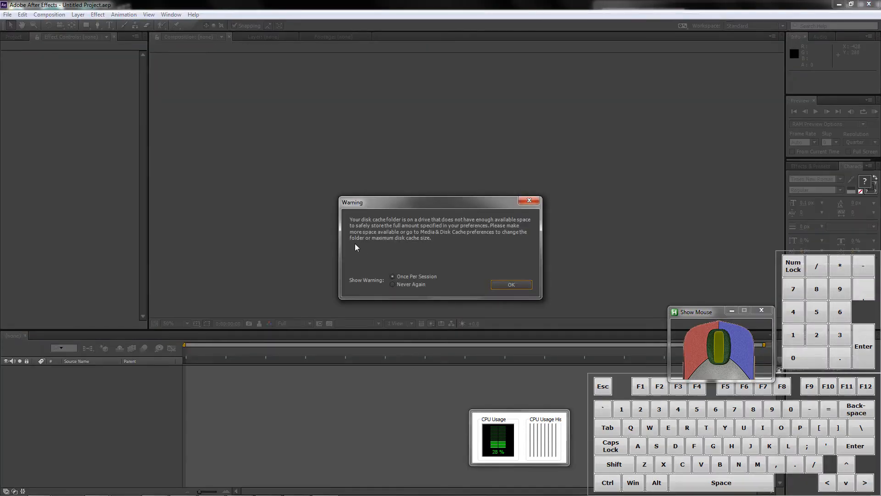
{"action": "left_click", "coordinate": [508, 285]}
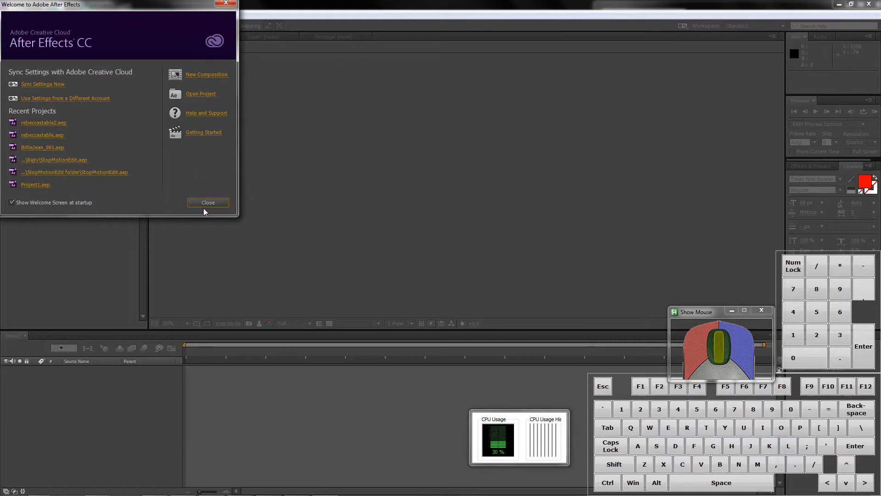
{"action": "left_click", "coordinate": [205, 205]}
Step: Restore the After Effects window and resize it to fill the area beside the webcam view, moving the CPU usage gadget out of the way
{"action": "left_click", "coordinate": [851, 4]}
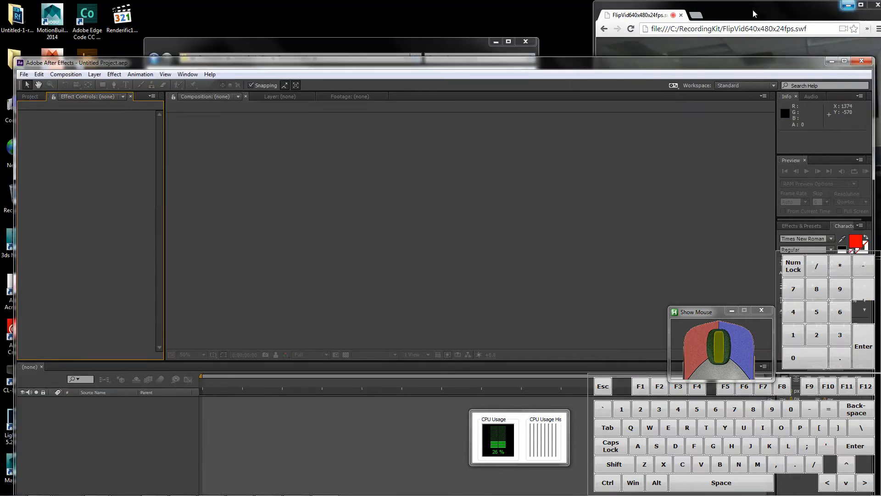
{"action": "left_click_drag", "start_coordinate": [701, 70], "coordinate": [573, 25]}
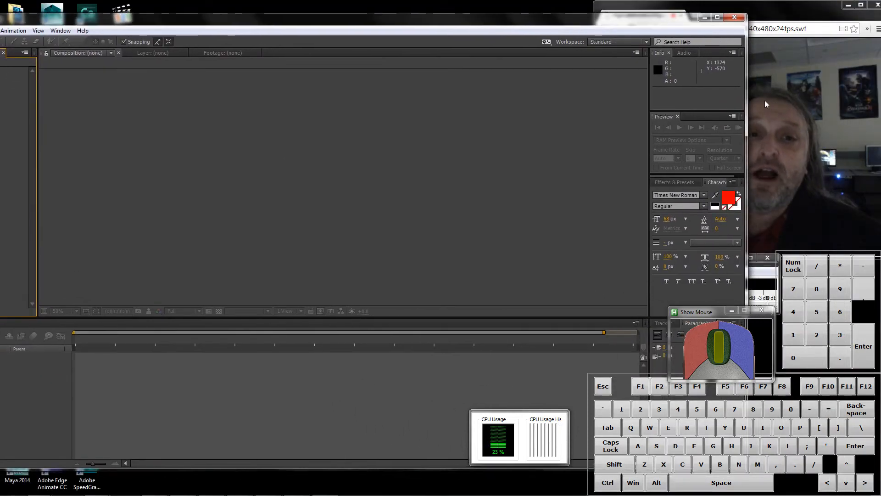
{"action": "left_click_drag", "start_coordinate": [746, 96], "coordinate": [579, 96]}
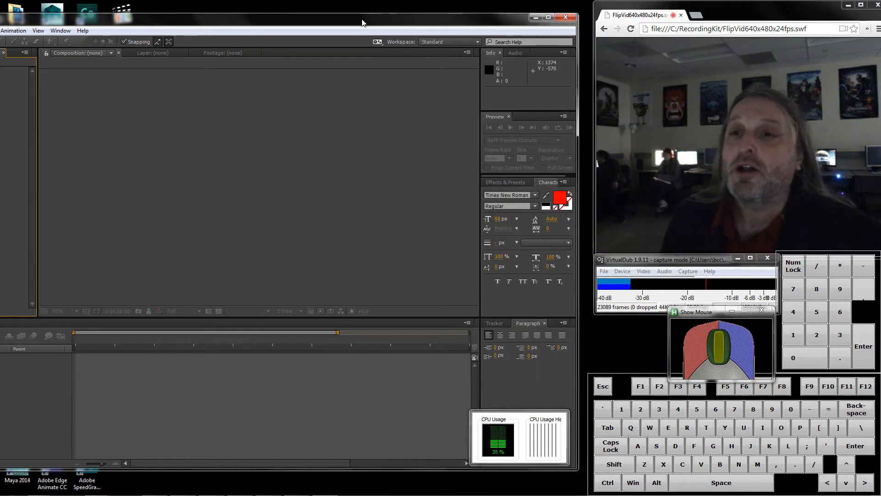
{"action": "left_click_drag", "start_coordinate": [370, 20], "coordinate": [484, 10]}
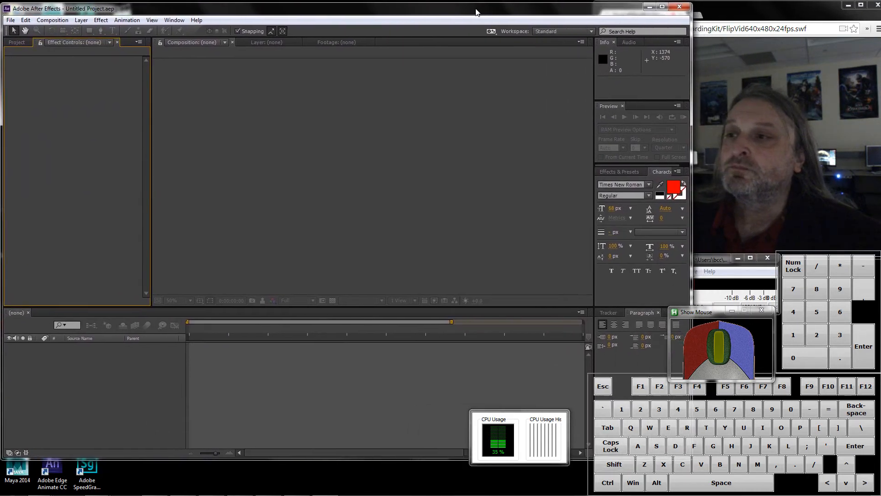
{"action": "left_click_drag", "start_coordinate": [691, 76], "coordinate": [593, 77]}
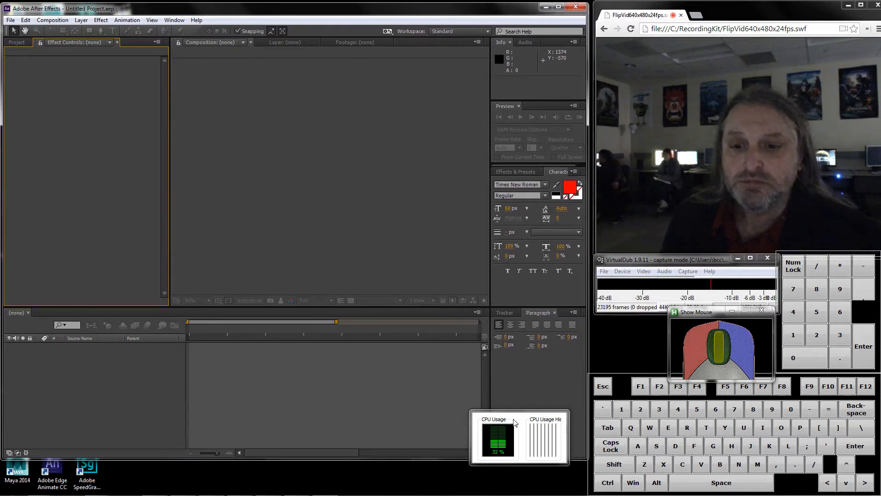
{"action": "left_click_drag", "start_coordinate": [520, 421], "coordinate": [558, 489]}
{"action": "left_click_drag", "start_coordinate": [446, 459], "coordinate": [442, 495]}
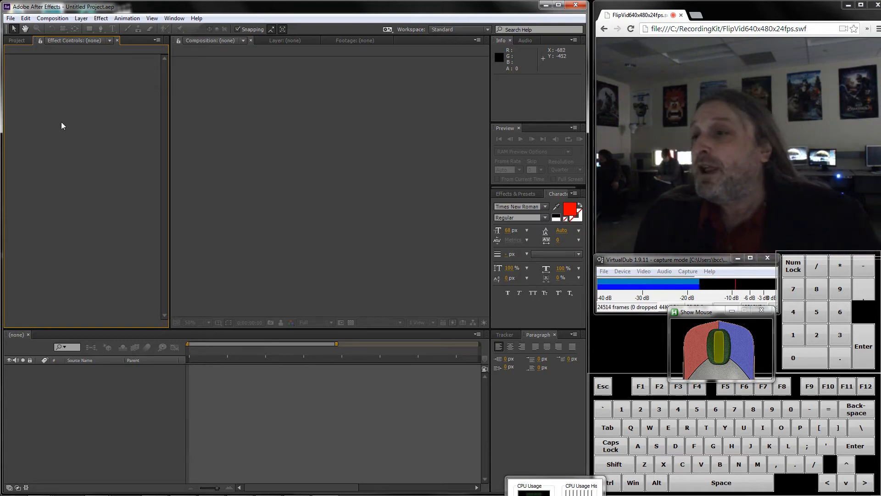
Step: Start a file import into the After Effects project and browse to the FrancisSoftimage folder on the Z: network drive
{"action": "left_click", "coordinate": [17, 40]}
{"action": "right_click", "coordinate": [45, 142]}
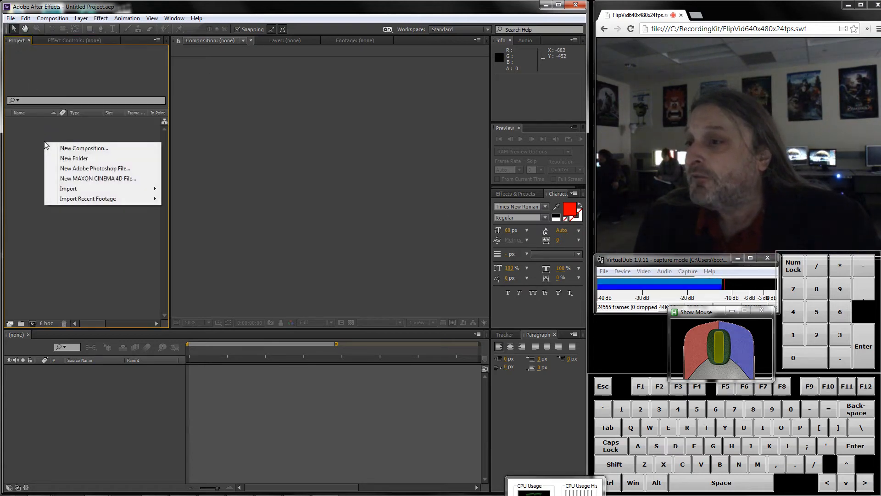
{"action": "mouse_move", "coordinate": [114, 189]}
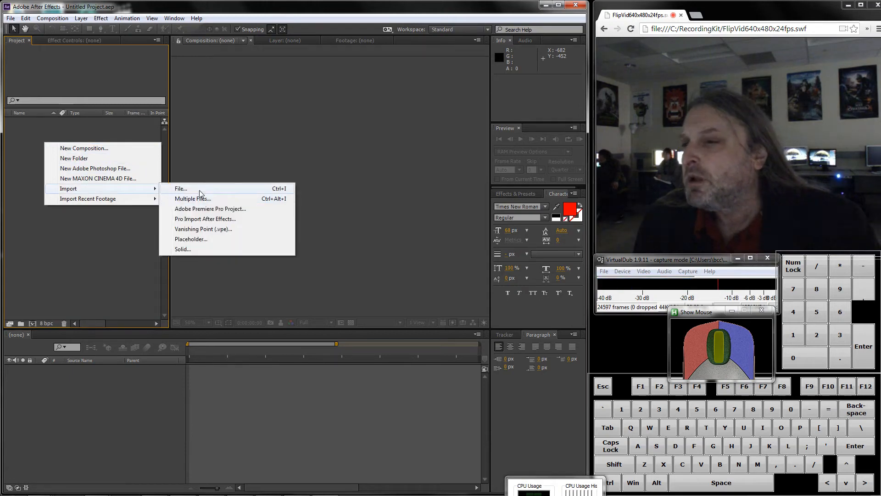
{"action": "left_click", "coordinate": [199, 189]}
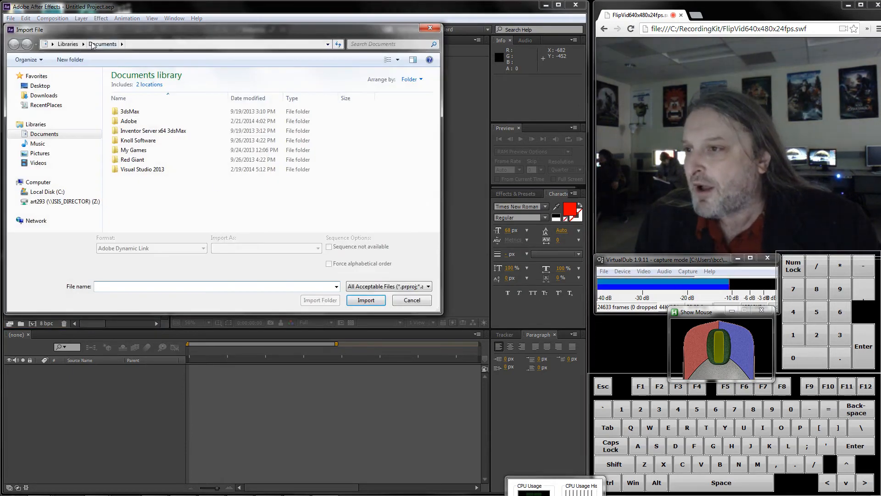
{"action": "left_click", "coordinate": [56, 202]}
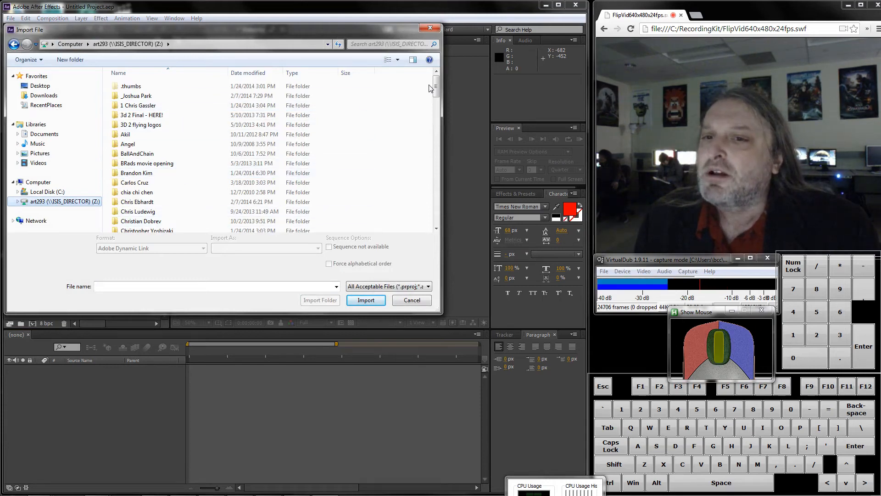
{"action": "left_click_drag", "start_coordinate": [436, 88], "coordinate": [436, 123]}
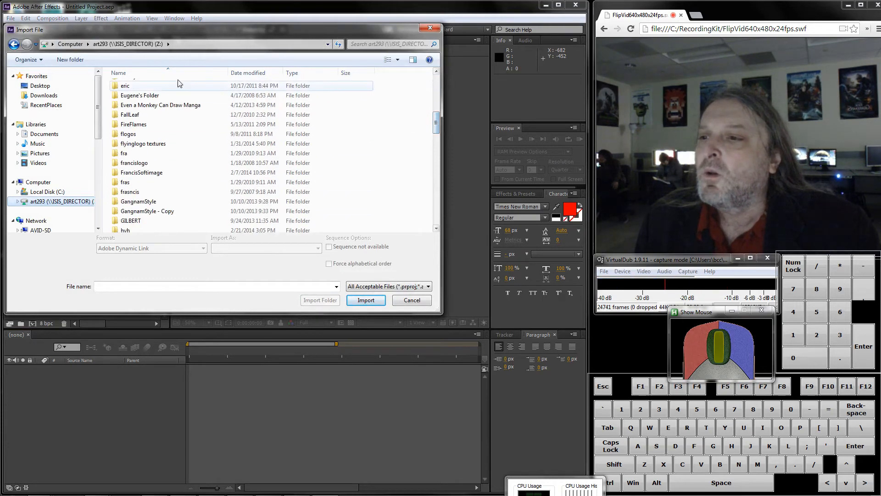
{"action": "left_click", "coordinate": [148, 177]}
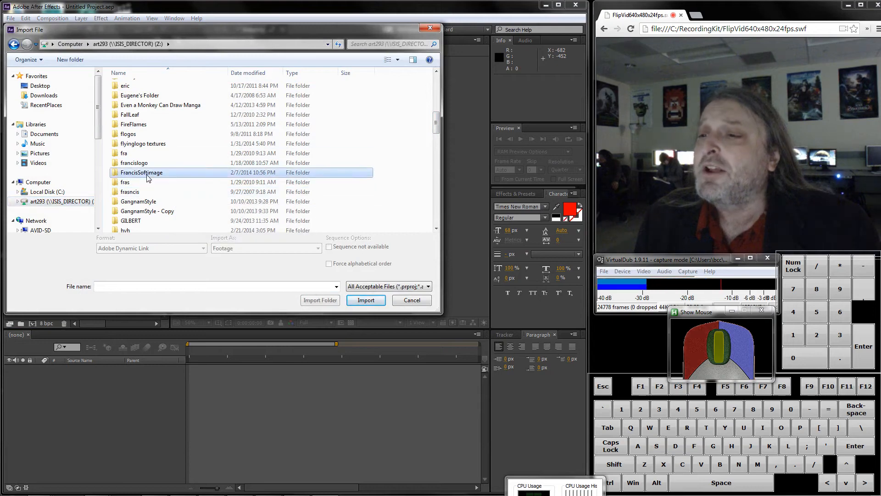
{"action": "left_click", "coordinate": [148, 175]}
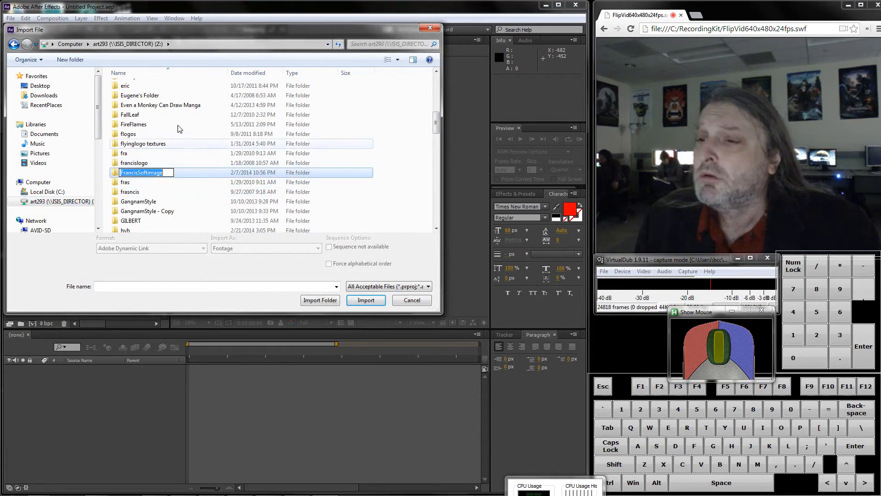
{"action": "left_click", "coordinate": [134, 184]}
{"action": "double_click", "coordinate": [128, 175]}
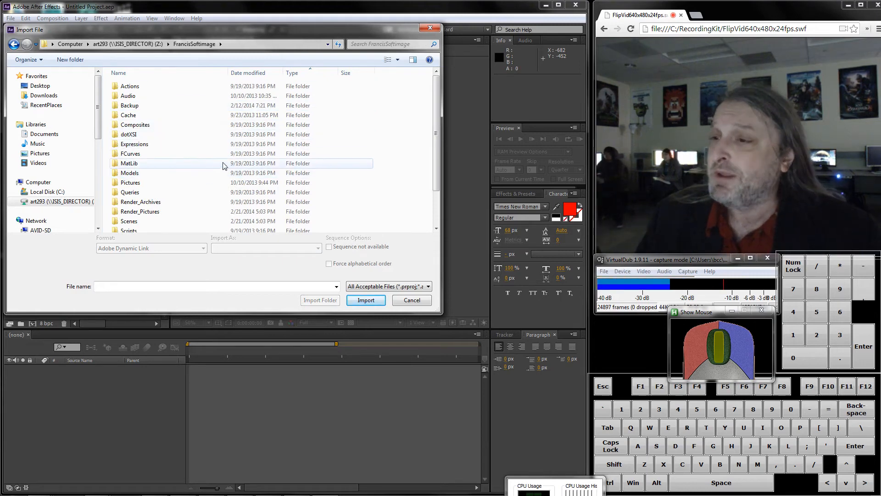
Step: Import FinalDefault_Pass_Main.3.exr from the Render_Pictures folder as footage with the OpenEXR Sequence option enabled
{"action": "scroll", "coordinate": [180, 169], "scroll_direction": "down", "scroll_amount": 1}
{"action": "left_click", "coordinate": [147, 192]}
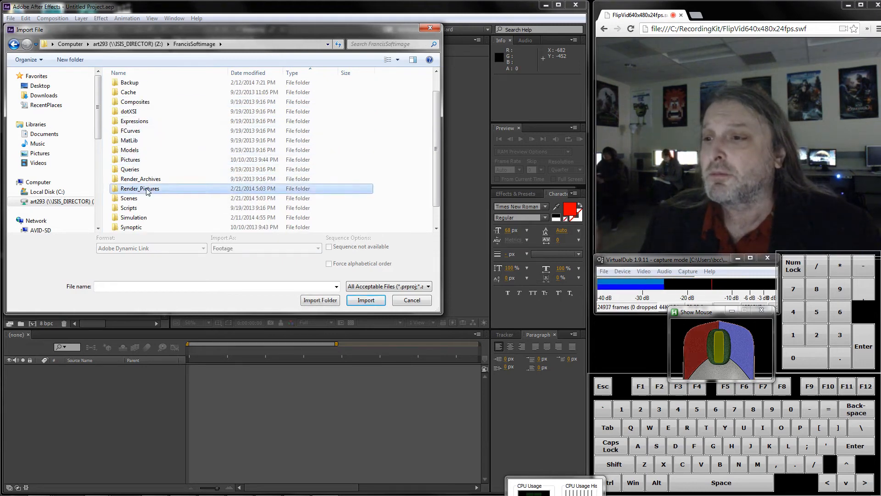
{"action": "double_click", "coordinate": [147, 192]}
{"action": "left_click_drag", "start_coordinate": [436, 79], "coordinate": [428, 151]}
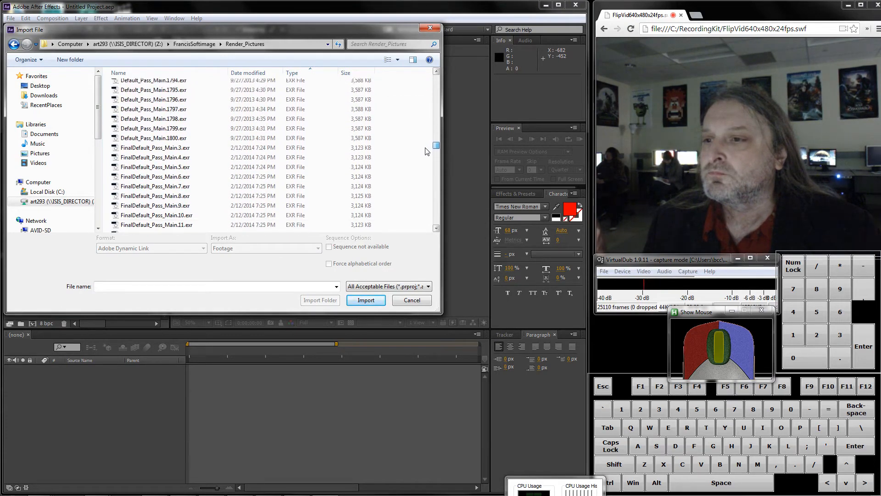
{"action": "left_click", "coordinate": [178, 149]}
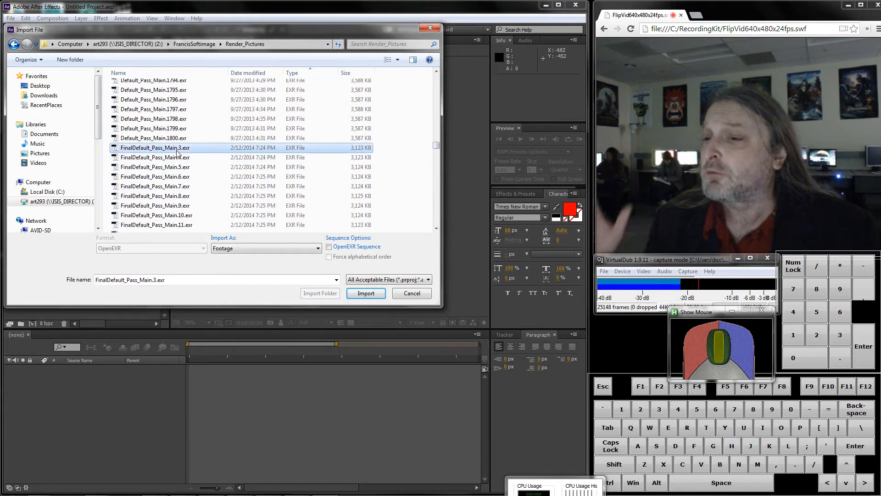
{"action": "left_click", "coordinate": [330, 247]}
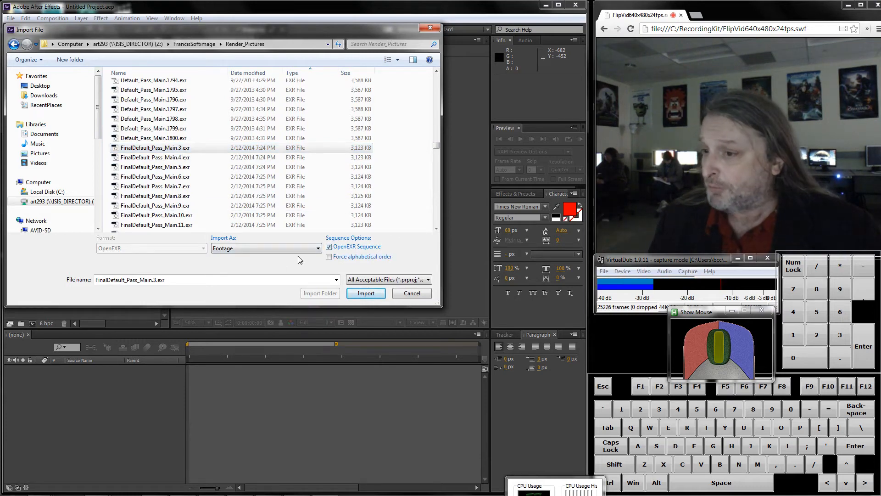
{"action": "left_click", "coordinate": [369, 295]}
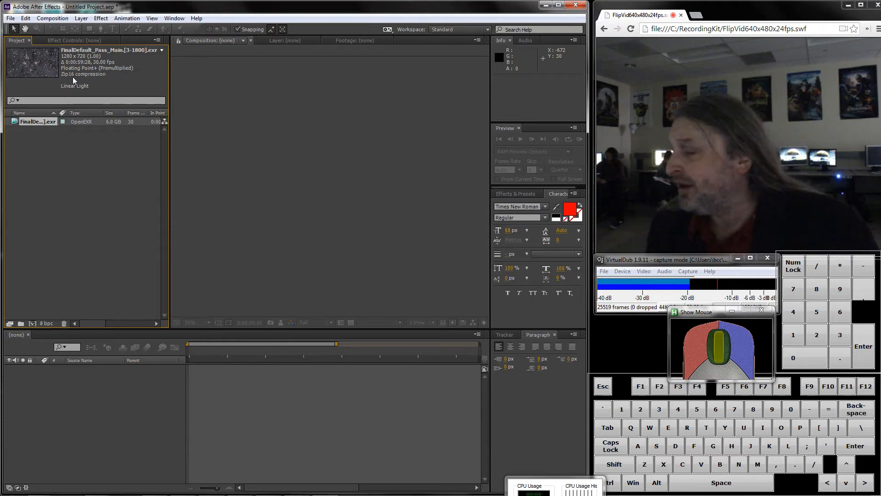
Step: Interpret the imported EXR sequence at 24 frames per second with its alpha set to Ignore
{"action": "right_click", "coordinate": [46, 125]}
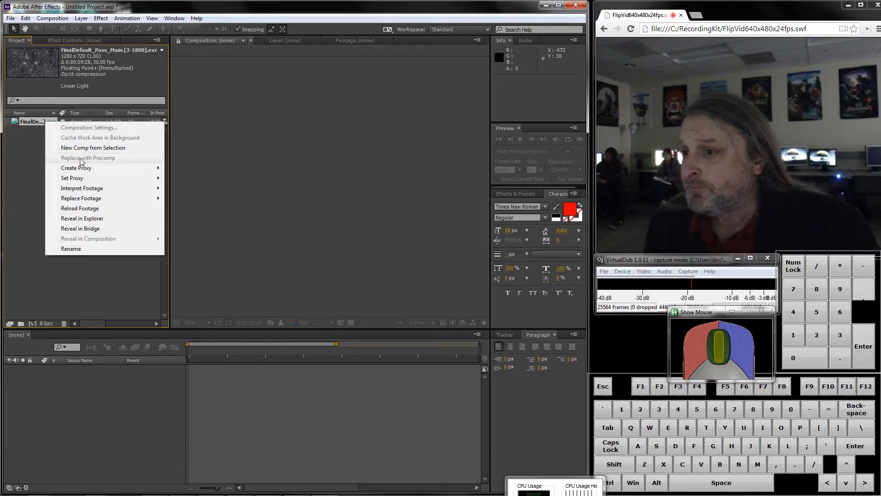
{"action": "mouse_move", "coordinate": [156, 188]}
{"action": "left_click", "coordinate": [186, 189]}
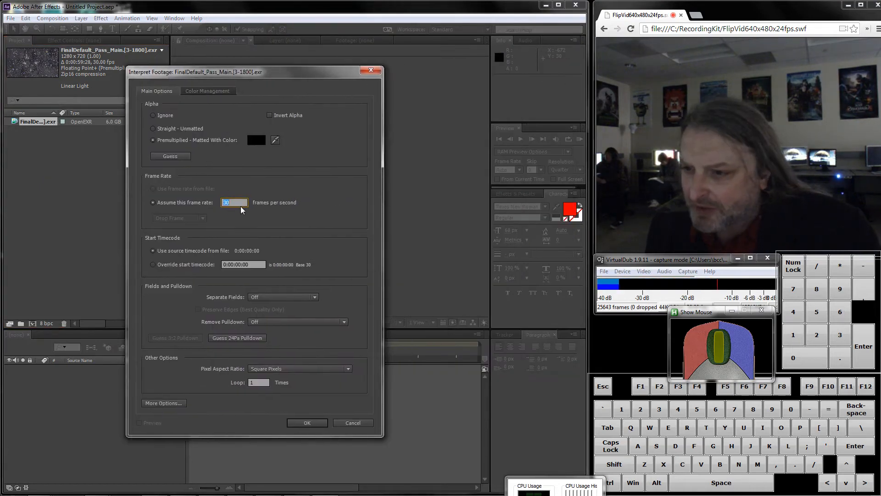
{"action": "type", "text": "24"}
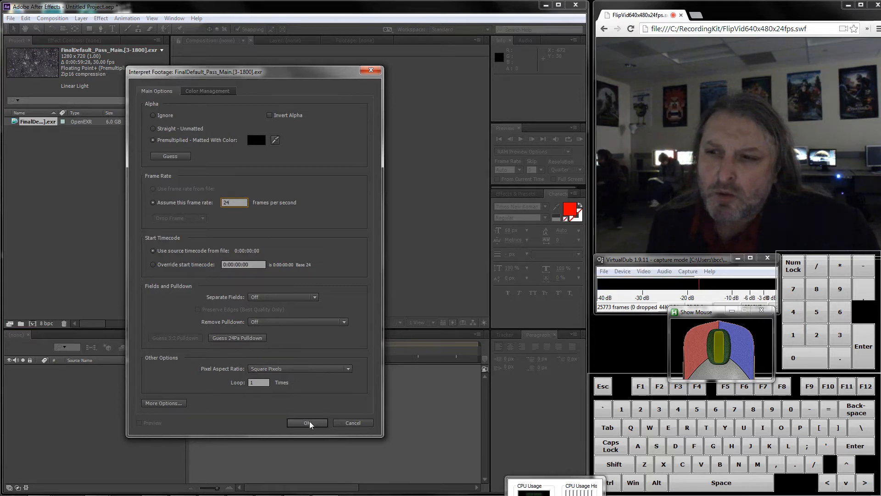
{"action": "left_click", "coordinate": [155, 117]}
{"action": "left_click", "coordinate": [307, 422]}
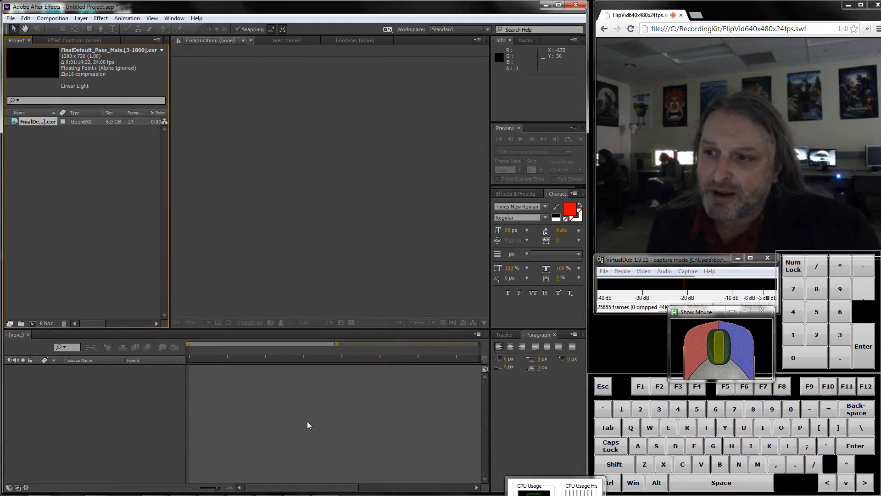
Step: Create a new composition from the EXR sequence and scrub through its timeline to about 0:00:14:18
{"action": "right_click", "coordinate": [37, 121]}
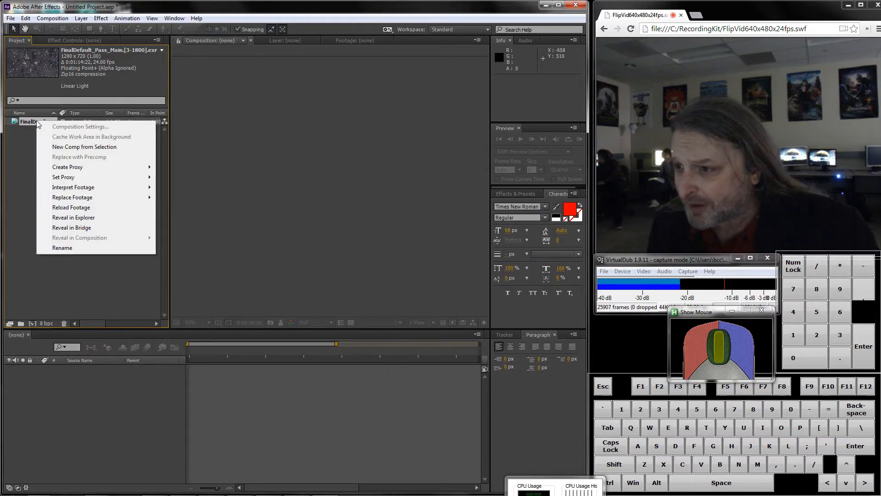
{"action": "left_click", "coordinate": [78, 148]}
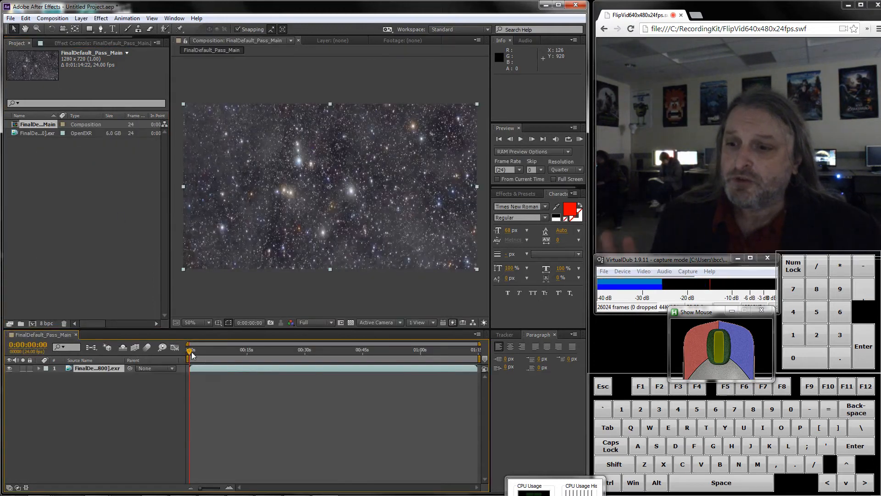
{"action": "left_click_drag", "start_coordinate": [189, 350], "coordinate": [307, 356]}
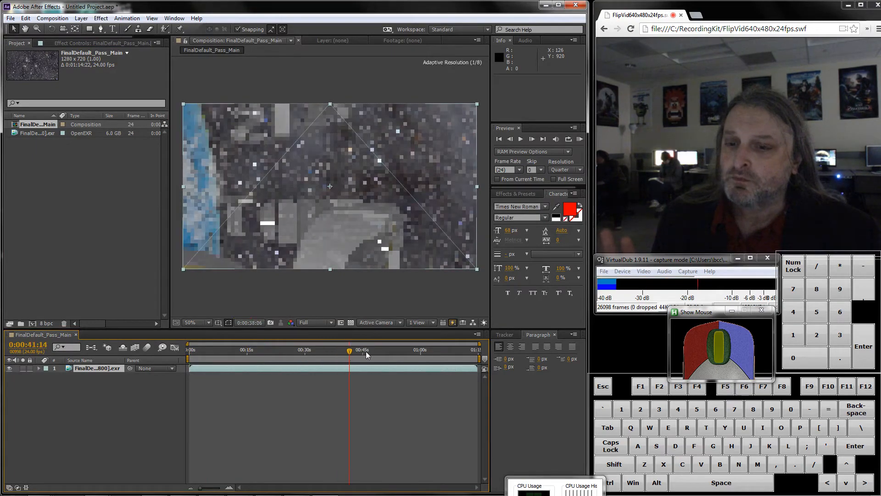
{"action": "left_click_drag", "start_coordinate": [367, 354], "coordinate": [295, 343]}
{"action": "left_click_drag", "start_coordinate": [227, 333], "coordinate": [246, 349]}
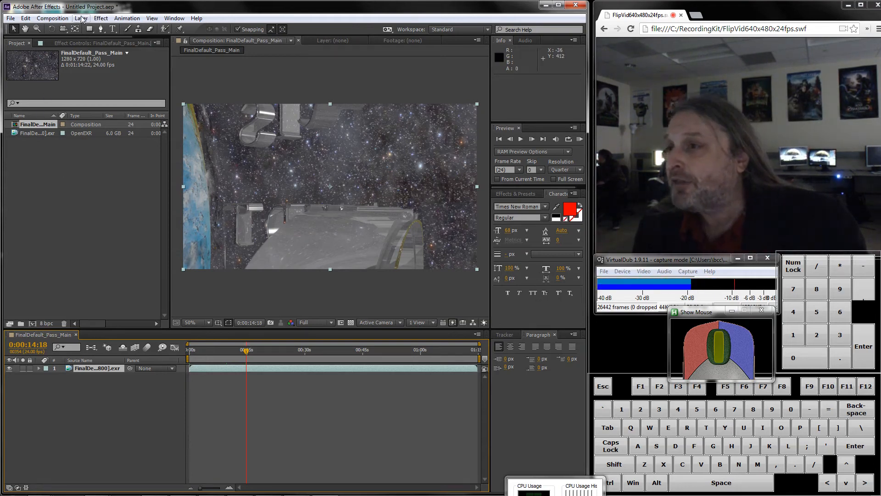
Step: Apply the Auto Contrast color correction effect to the EXR sequence layer
{"action": "left_click", "coordinate": [53, 18]}
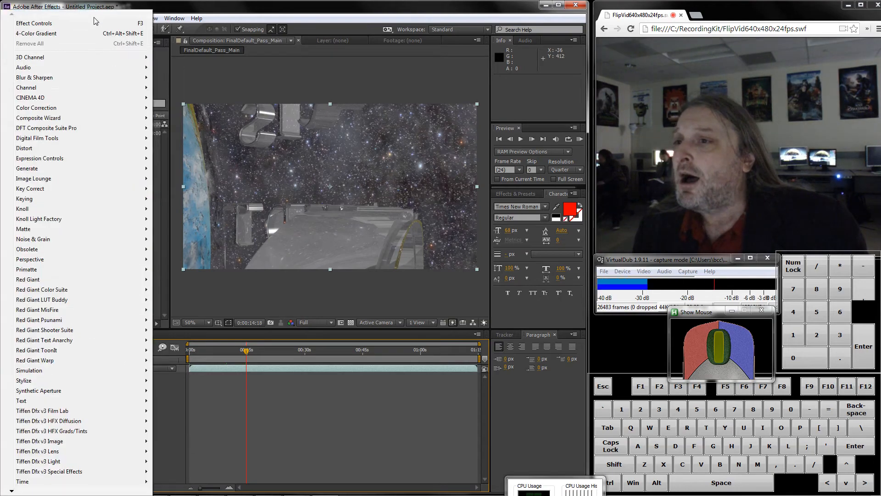
{"action": "left_click", "coordinate": [178, 12]}
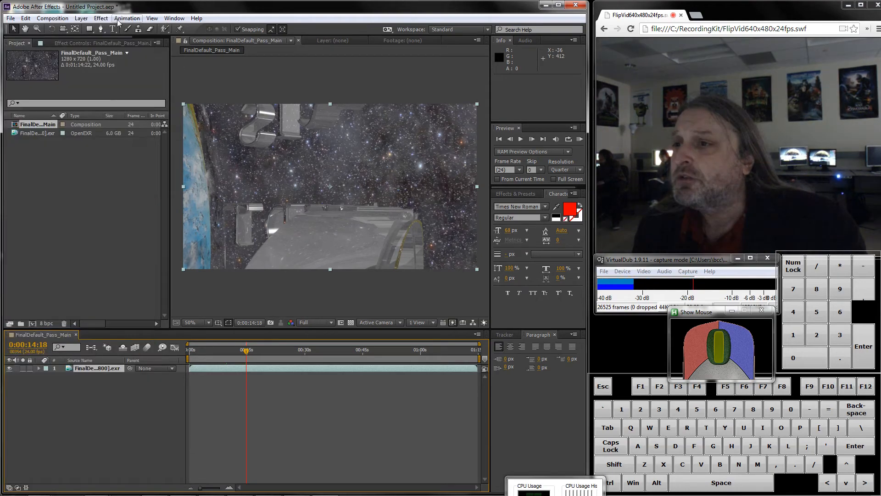
{"action": "left_click", "coordinate": [100, 18]}
{"action": "mouse_move", "coordinate": [137, 108]}
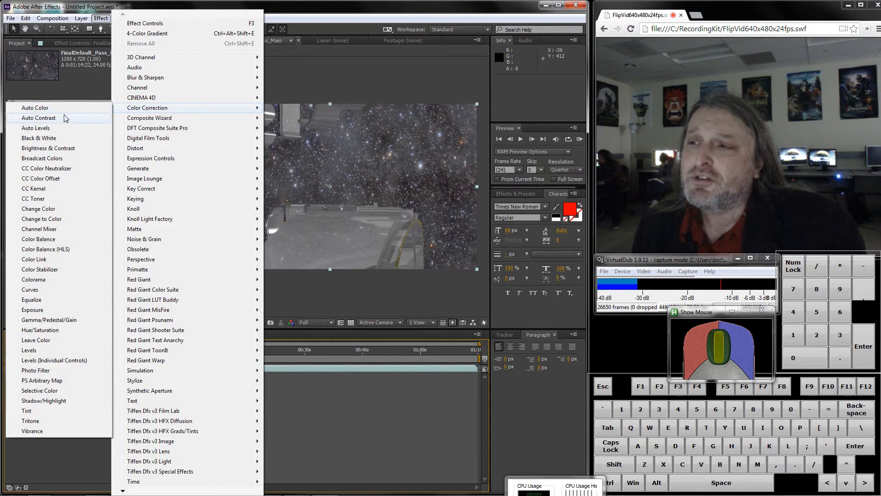
{"action": "left_click", "coordinate": [39, 118]}
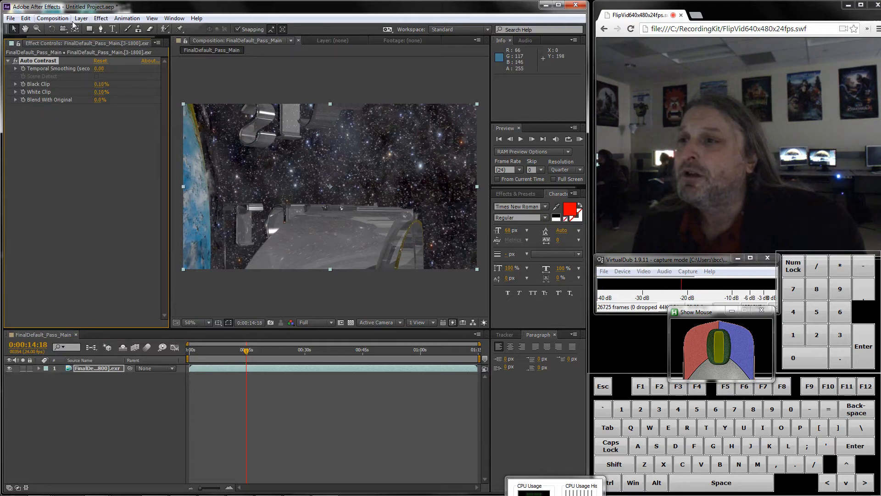
Step: Check the contrast on the globe and name at about 0:00:50:15, and delete the Auto Contrast effect from the layer
{"action": "left_click", "coordinate": [101, 18]}
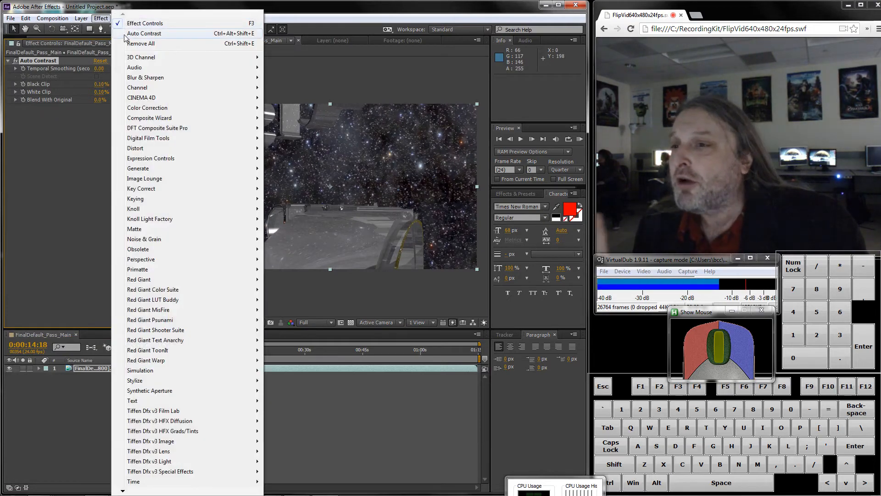
{"action": "left_click", "coordinate": [305, 392]}
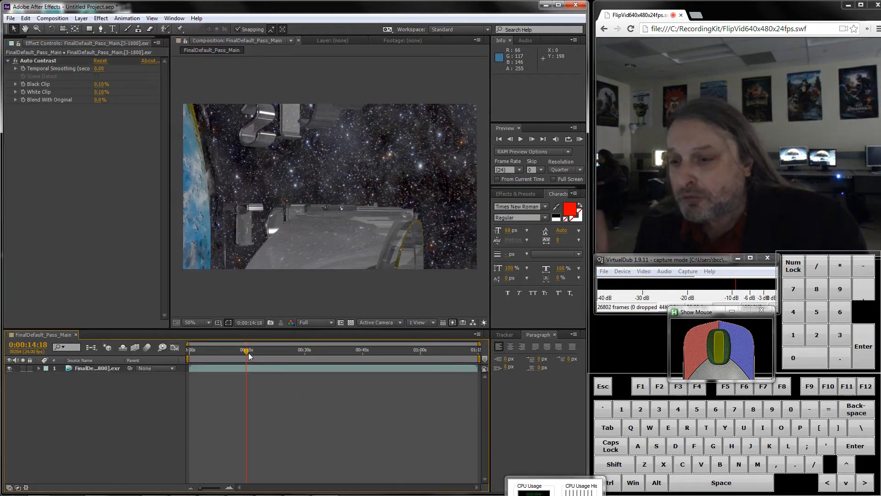
{"action": "left_click", "coordinate": [278, 351]}
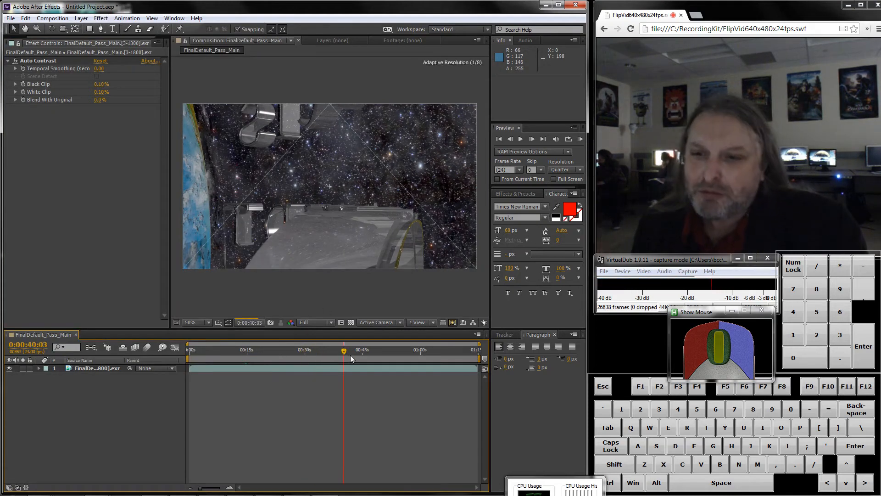
{"action": "left_click_drag", "start_coordinate": [351, 354], "coordinate": [384, 358]}
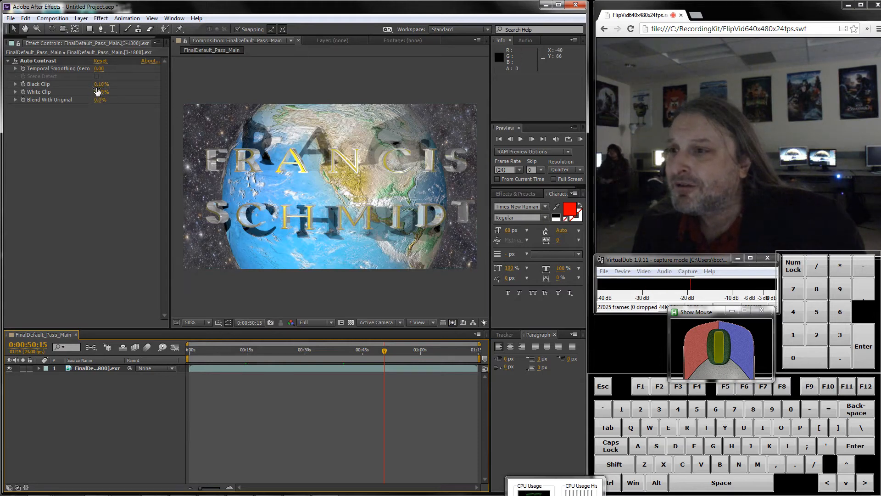
{"action": "left_click", "coordinate": [39, 62]}
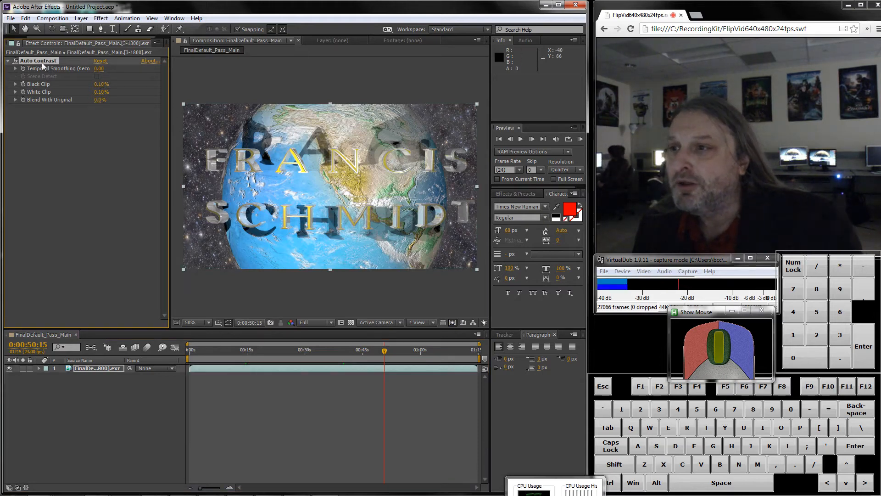
{"action": "key", "text": "Delete"}
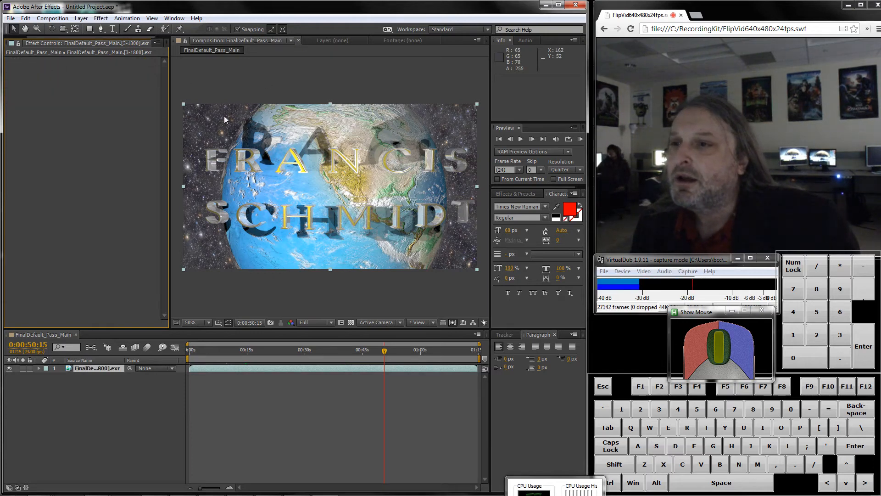
Step: Apply a Curves effect to the EXR sequence layer and pull the lower part of the RGB curve down to darken the shadows
{"action": "left_click", "coordinate": [269, 146]}
{"action": "left_click", "coordinate": [230, 380]}
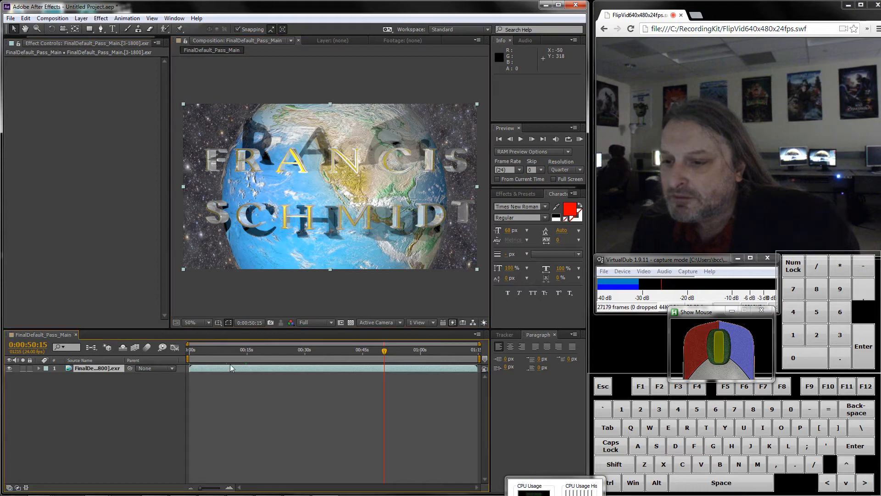
{"action": "left_click", "coordinate": [102, 19]}
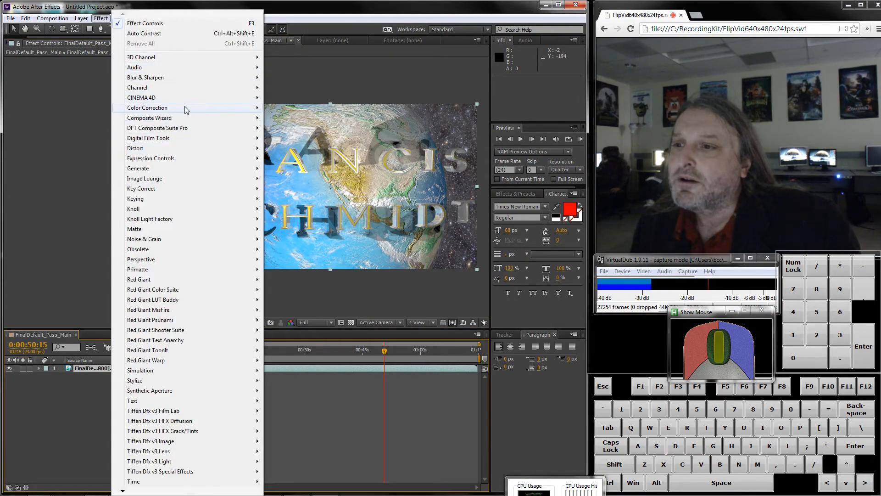
{"action": "mouse_move", "coordinate": [186, 107]}
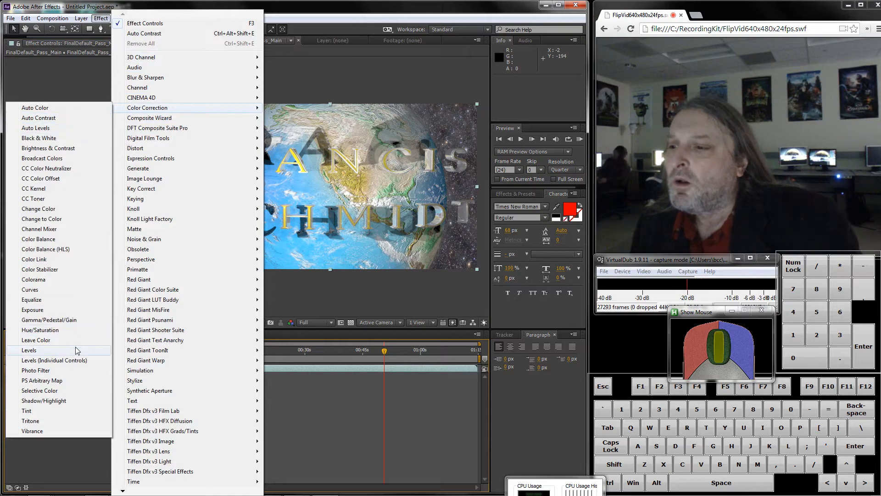
{"action": "left_click", "coordinate": [68, 290]}
{"action": "left_click_drag", "start_coordinate": [53, 137], "coordinate": [56, 150]}
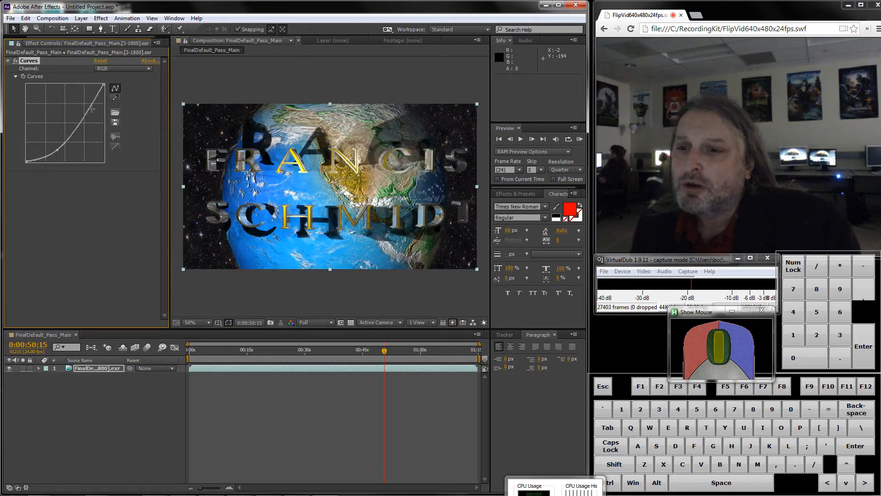
{"action": "left_click_drag", "start_coordinate": [57, 150], "coordinate": [59, 153]}
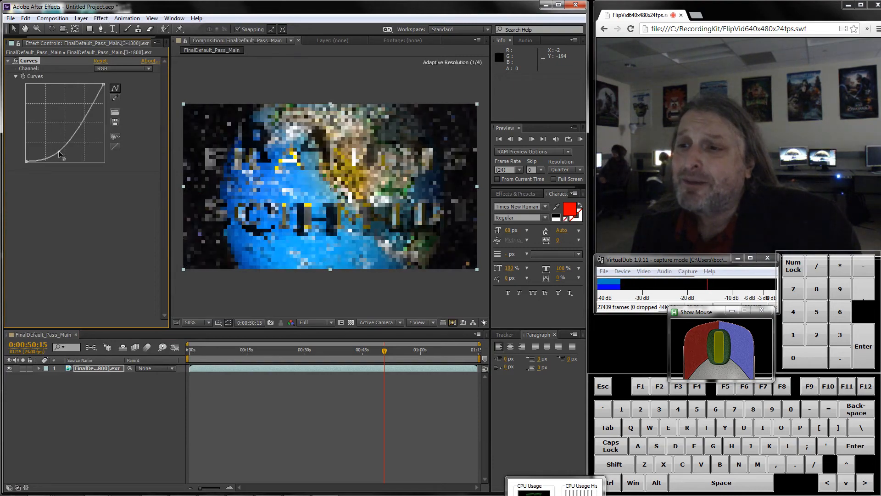
Step: Scrub through the graded composition, run a brief RAM preview, and return the playhead to 0:00:00:00
{"action": "left_click_drag", "start_coordinate": [385, 351], "coordinate": [206, 353]}
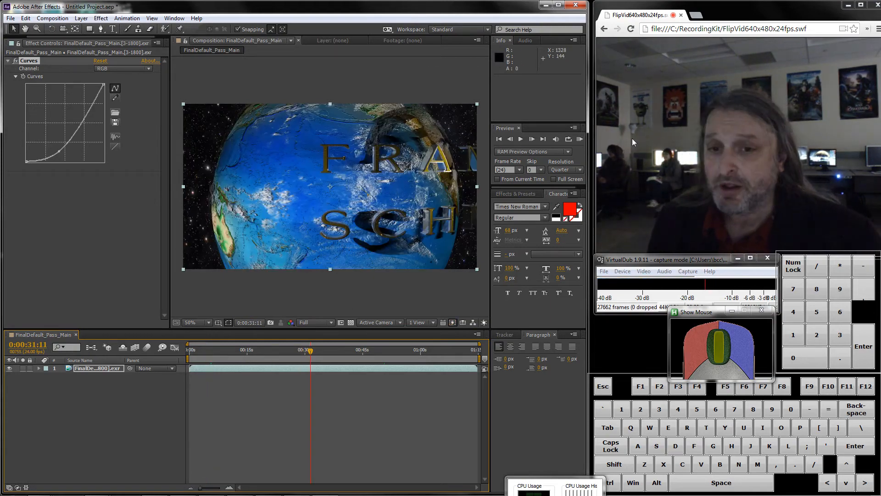
{"action": "left_click", "coordinate": [581, 140]}
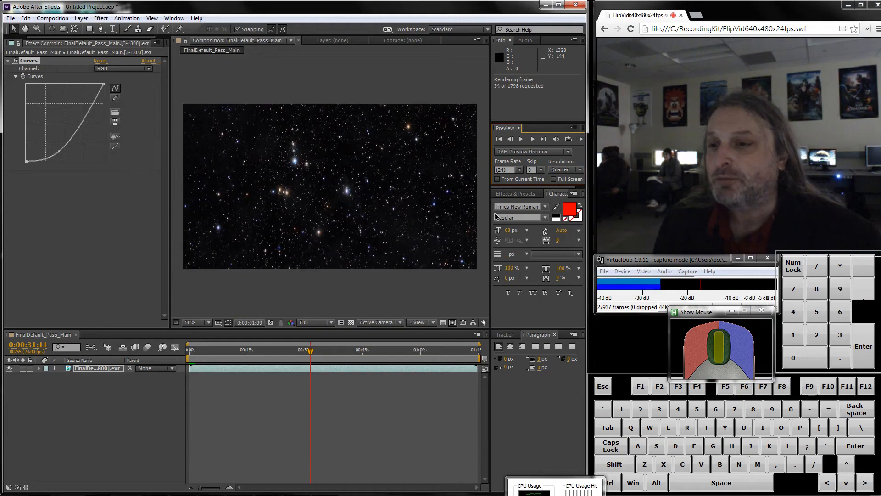
{"action": "key", "text": "space"}
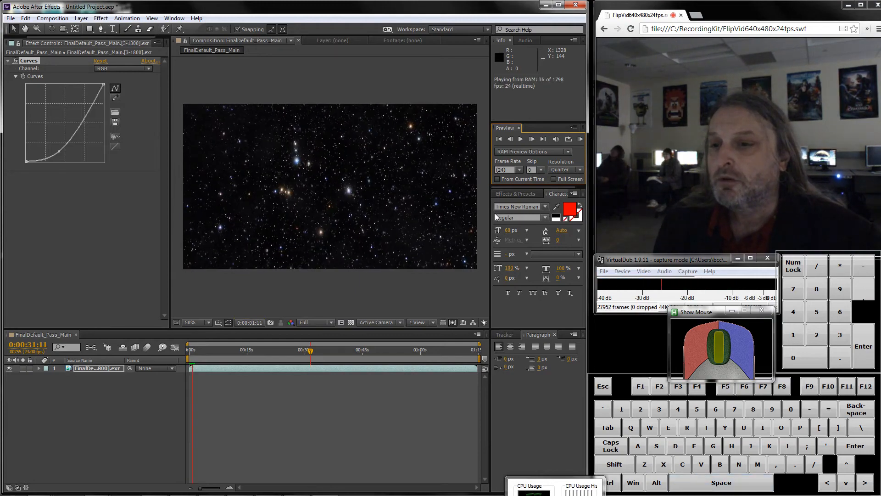
{"action": "key", "text": "space"}
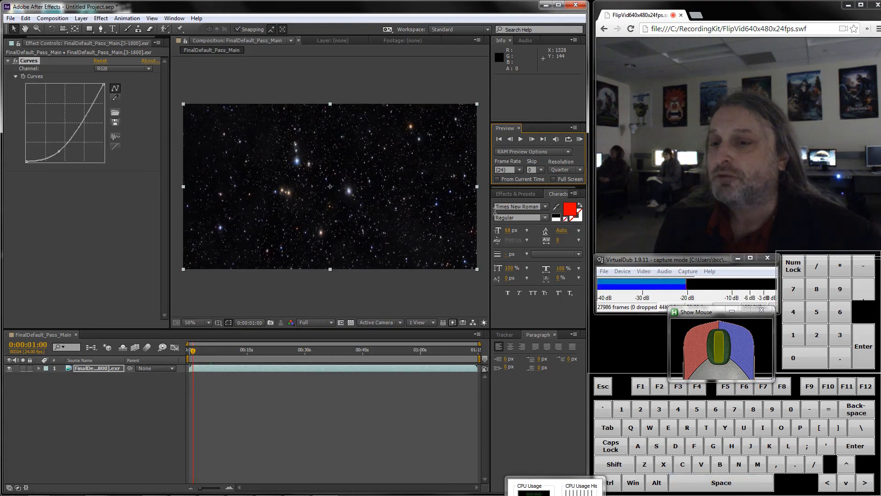
{"action": "left_click_drag", "start_coordinate": [194, 352], "coordinate": [111, 315]}
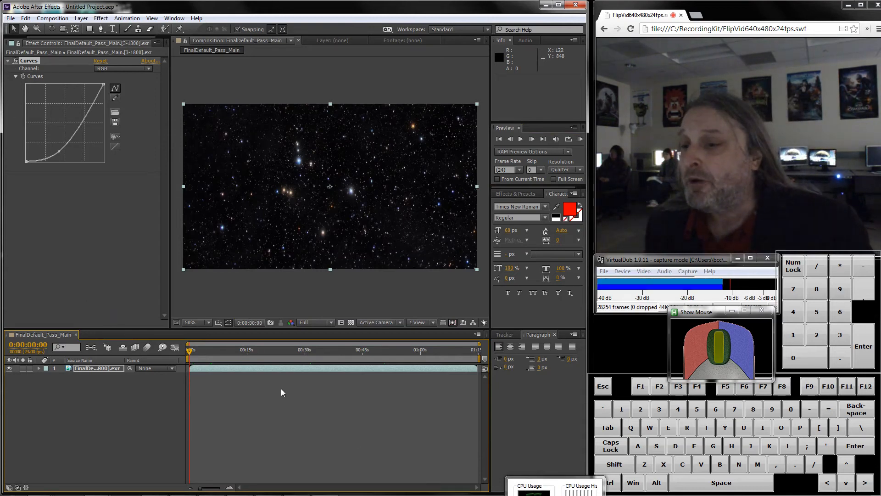
Step: Send the composition to the Adobe Media Encoder queue, and move and narrow the encoder window
{"action": "left_click", "coordinate": [10, 17]}
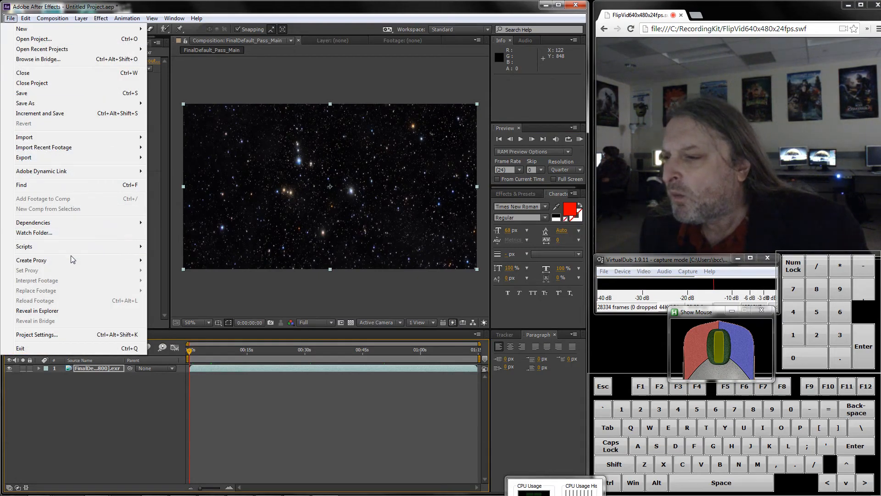
{"action": "mouse_move", "coordinate": [63, 156]}
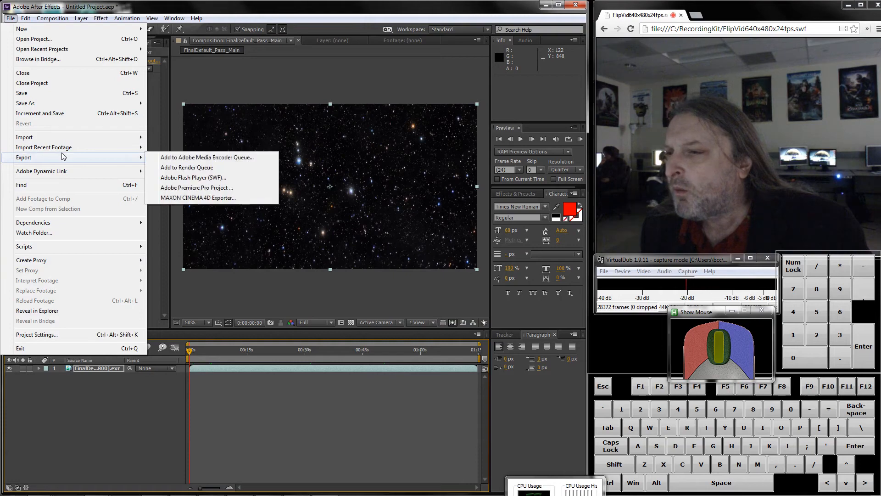
{"action": "left_click", "coordinate": [191, 158]}
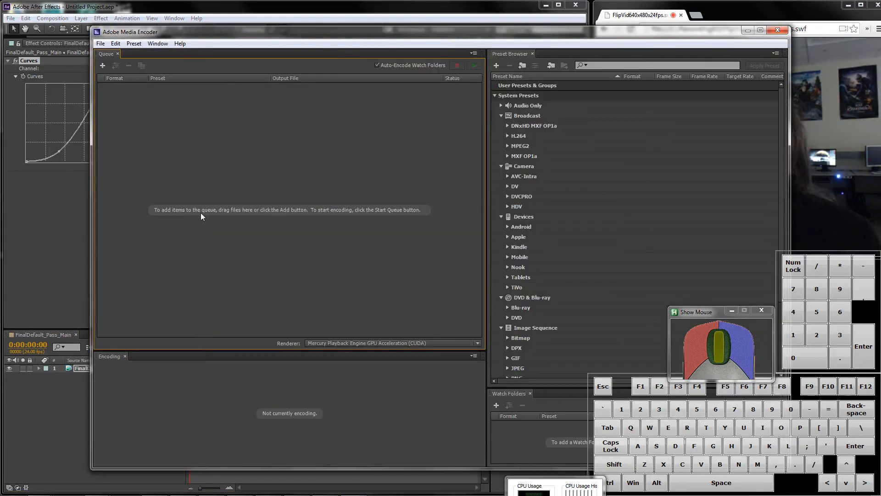
{"action": "left_click_drag", "start_coordinate": [473, 40], "coordinate": [397, 24]}
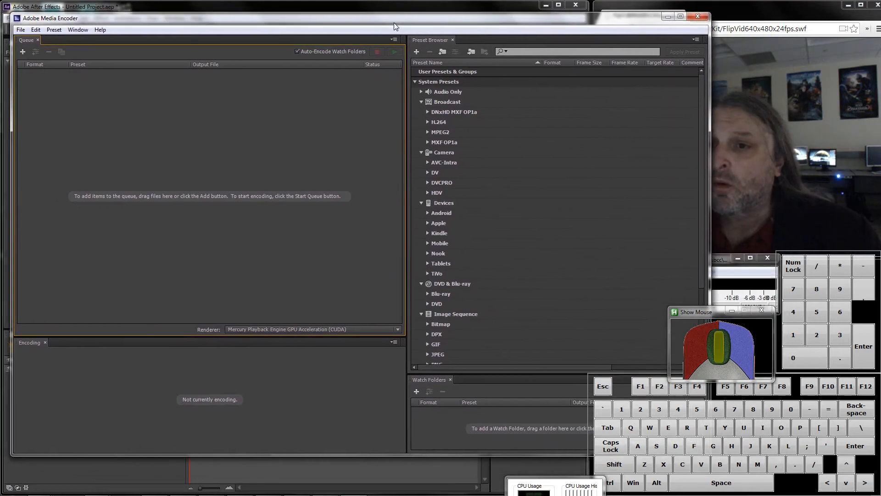
{"action": "left_click_drag", "start_coordinate": [715, 159], "coordinate": [489, 159]}
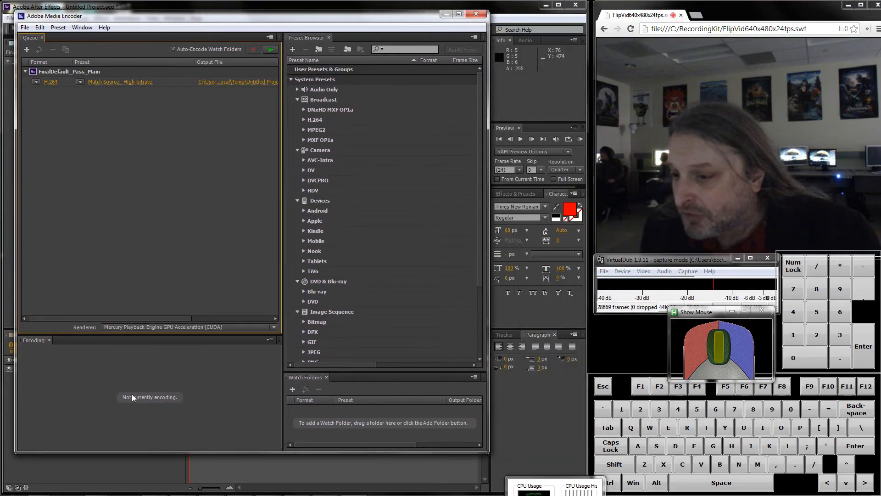
Step: Open the queued composition's H.264 export settings and look through its effects, video and audio options
{"action": "left_click", "coordinate": [48, 82]}
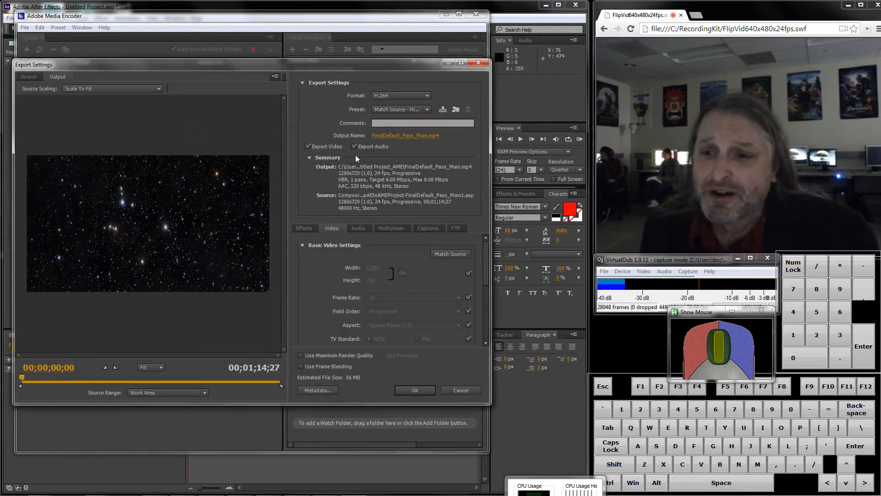
{"action": "left_click", "coordinate": [310, 228]}
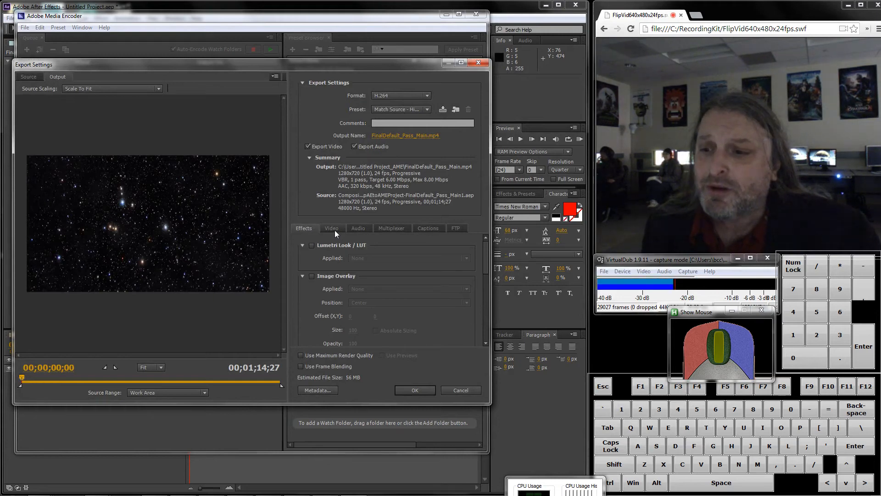
{"action": "left_click", "coordinate": [335, 230]}
{"action": "left_click", "coordinate": [359, 228]}
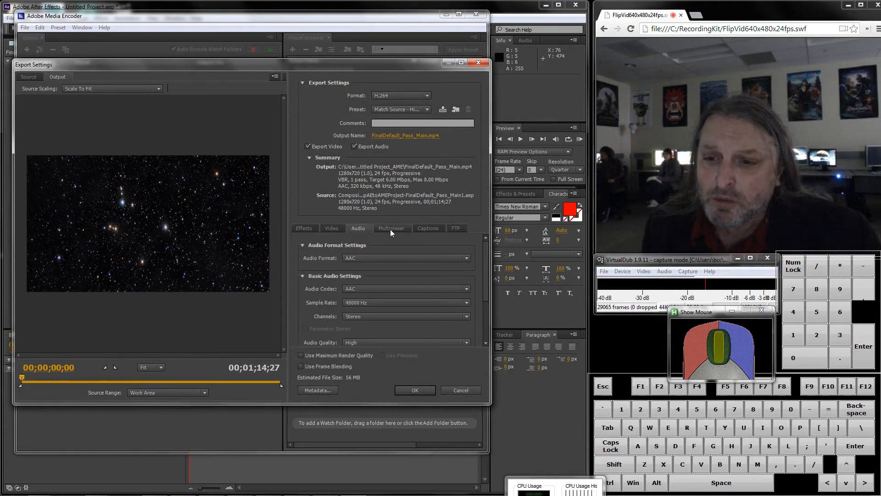
{"action": "left_click", "coordinate": [332, 228]}
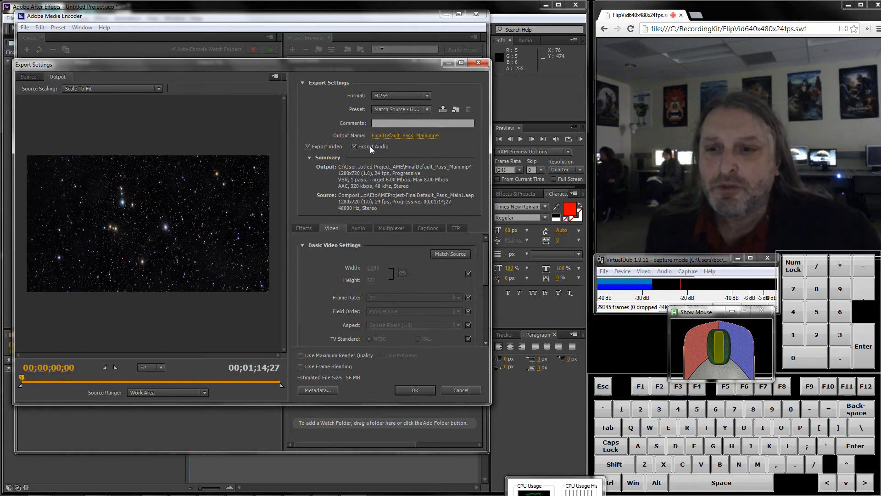
{"action": "left_click", "coordinate": [307, 228]}
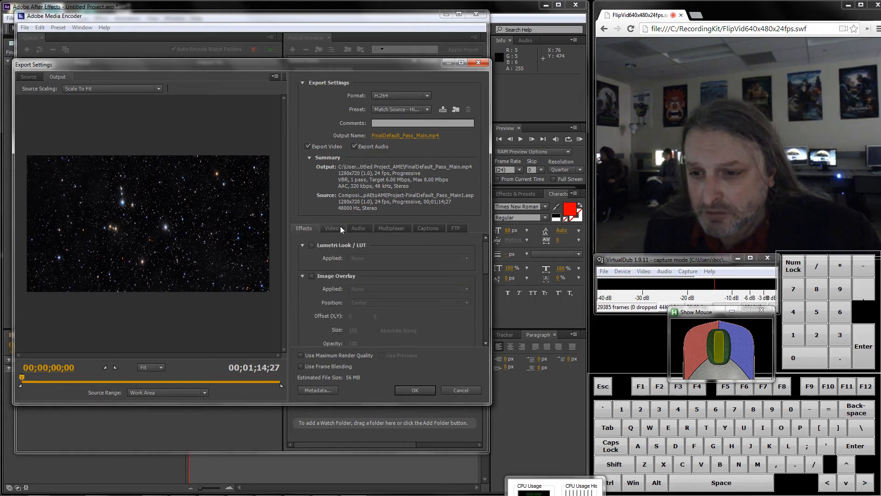
{"action": "left_click", "coordinate": [333, 228]}
Step: Set both the maximum and the target bitrate of the H.264 export to 300 Mbps
{"action": "left_click_drag", "start_coordinate": [486, 254], "coordinate": [476, 320]}
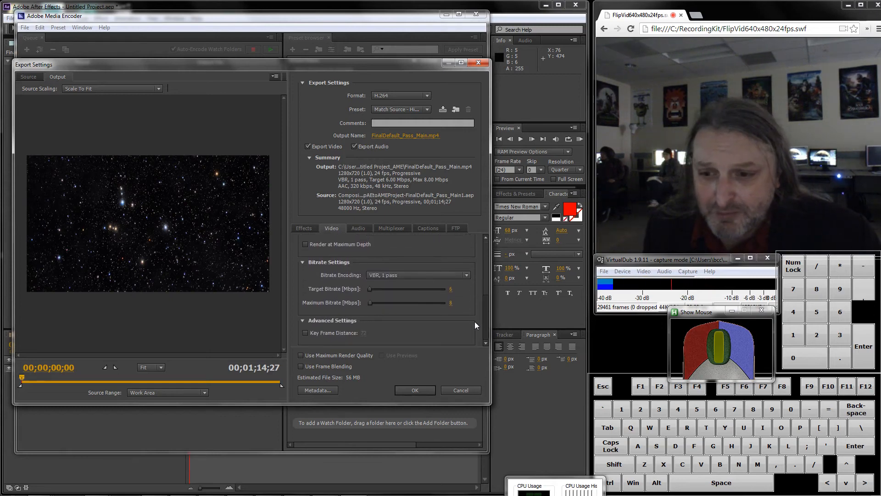
{"action": "left_click", "coordinate": [398, 277]}
{"action": "left_click", "coordinate": [395, 280]}
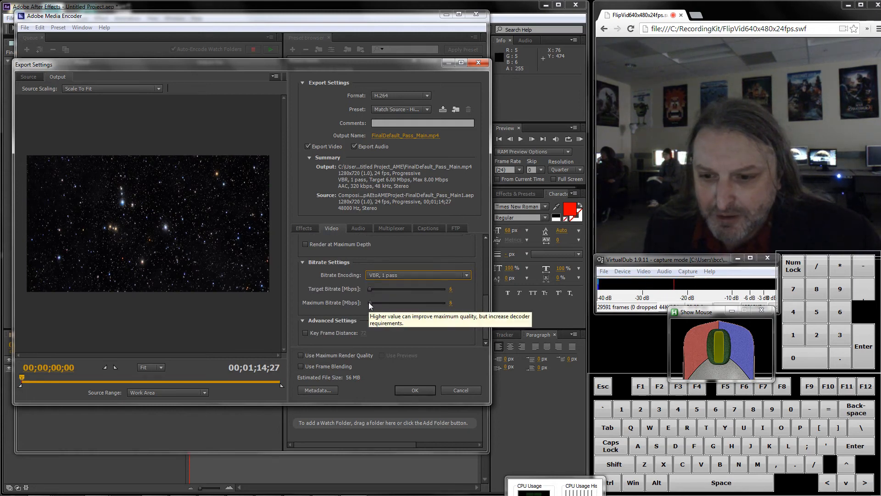
{"action": "left_click_drag", "start_coordinate": [370, 304], "coordinate": [456, 310]}
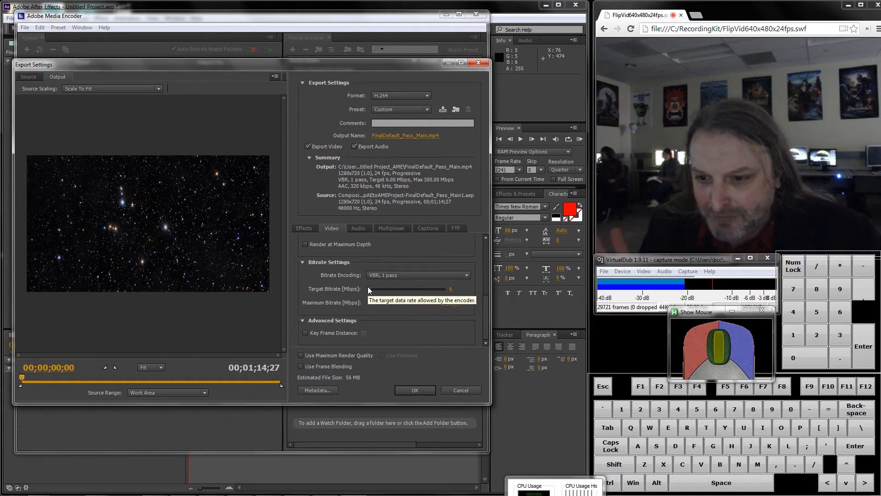
{"action": "left_click_drag", "start_coordinate": [369, 289], "coordinate": [445, 290]}
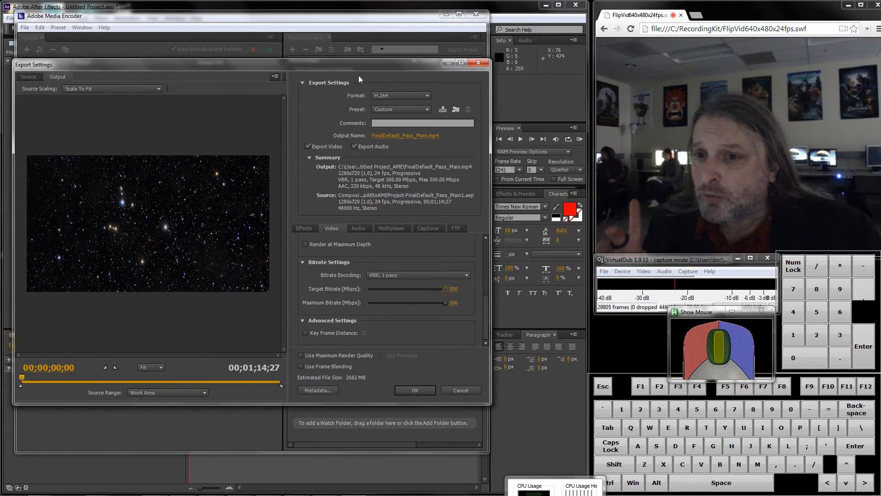
Step: Set the output to an MP4 on the Desktop named with the author's full name, and accept the export settings
{"action": "left_click", "coordinate": [410, 136]}
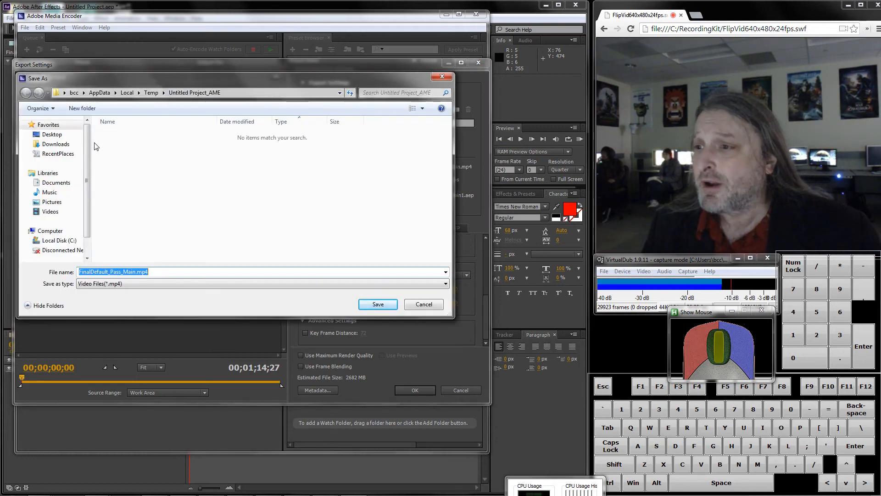
{"action": "left_click", "coordinate": [51, 134]}
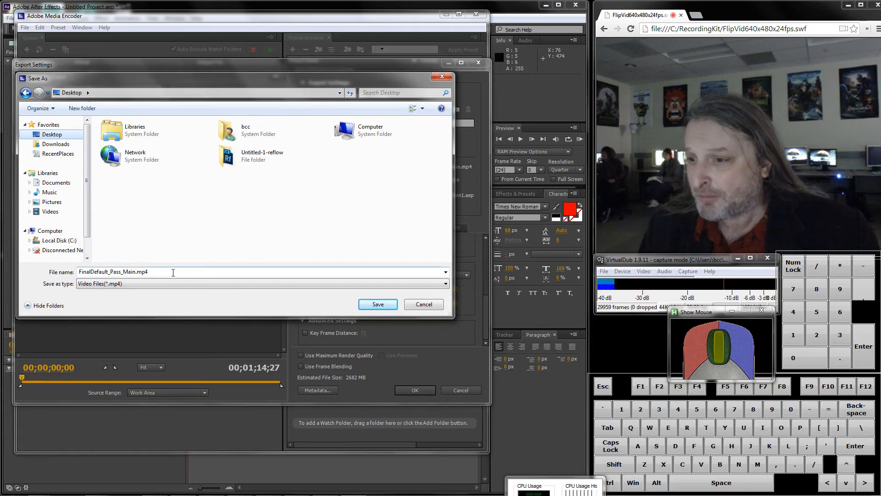
{"action": "double_click", "coordinate": [133, 271]}
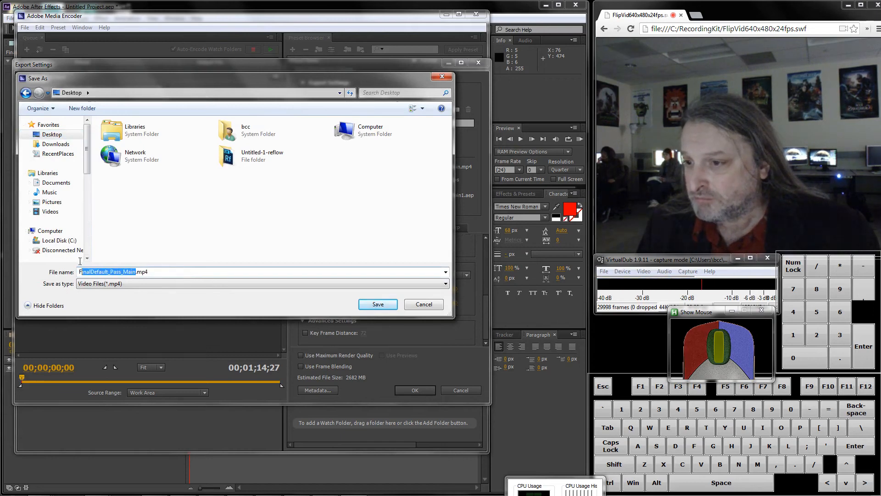
{"action": "type", "text": "Fra"}
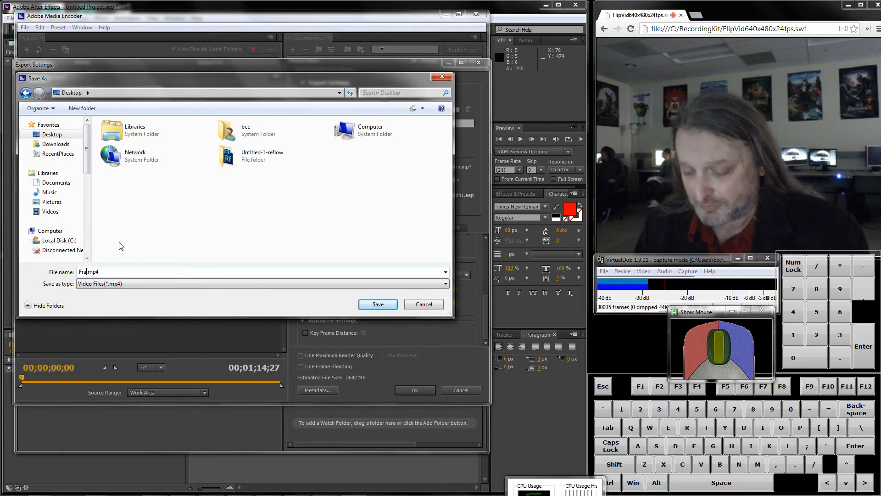
{"action": "type", "text": "ncis.S"}
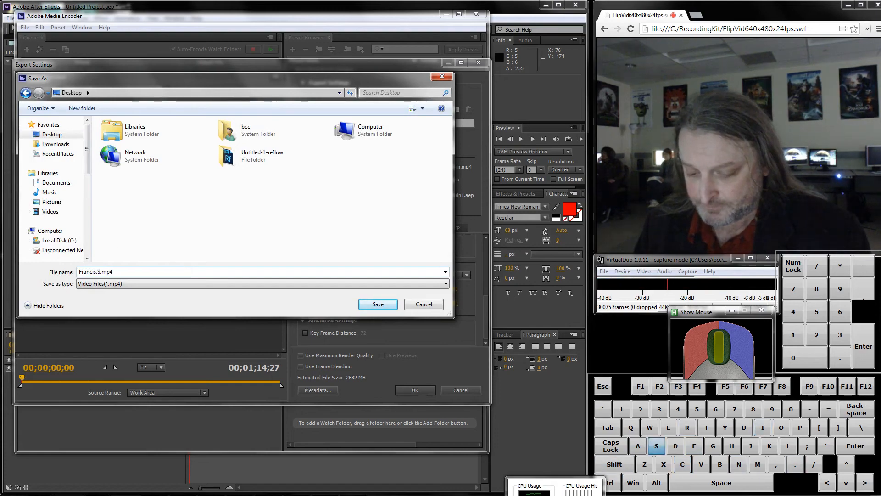
{"action": "type", "text": "chmidt"}
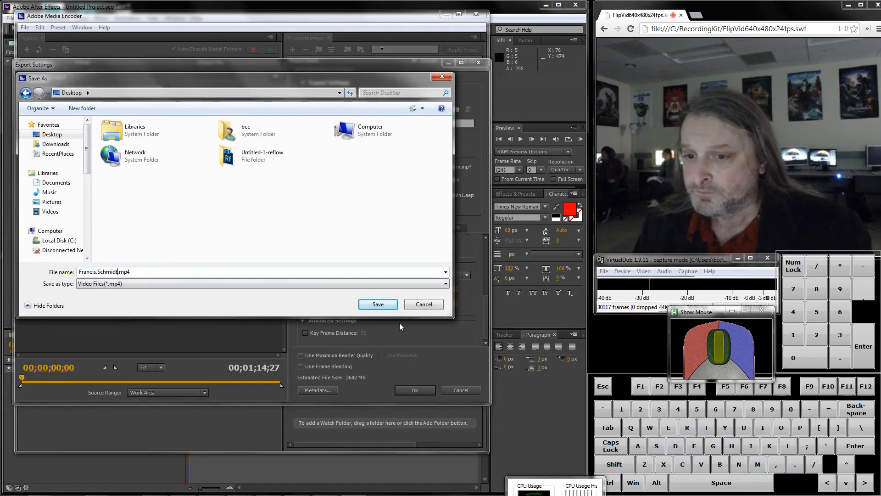
{"action": "left_click", "coordinate": [378, 305]}
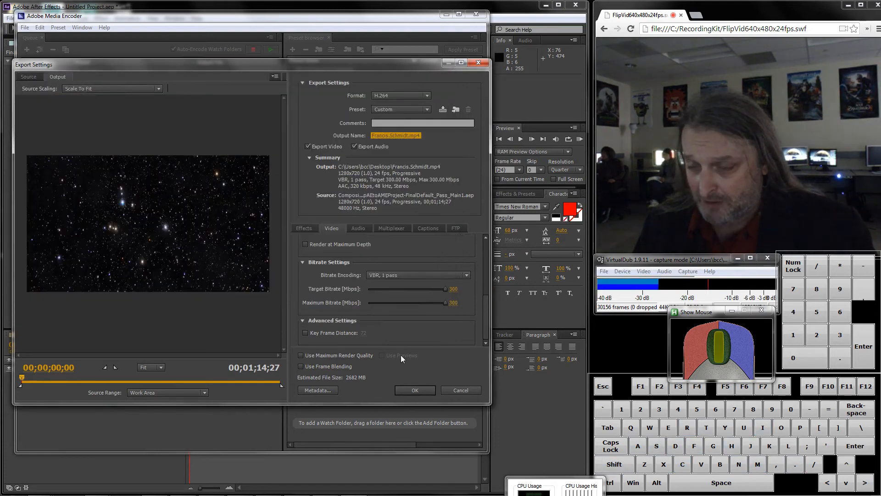
{"action": "left_click", "coordinate": [411, 390]}
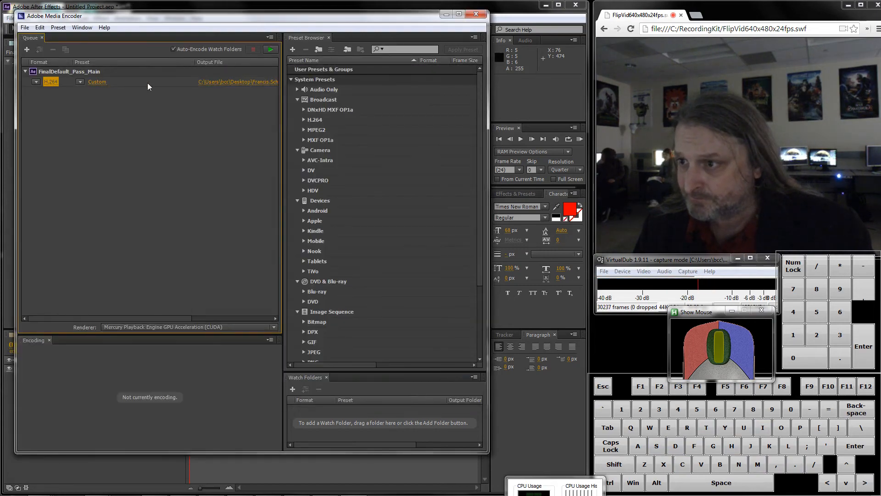
Step: Start encoding the queue, and stop it without finishing the current file
{"action": "left_click", "coordinate": [271, 49]}
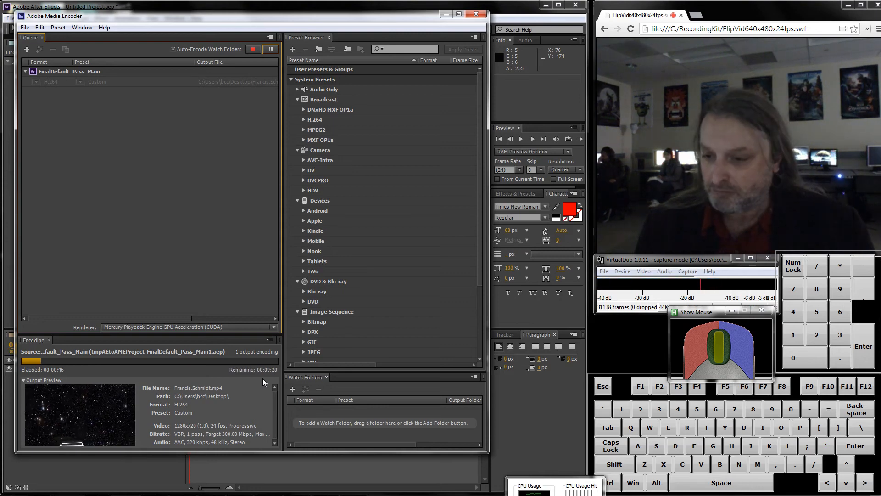
{"action": "left_click", "coordinate": [252, 49]}
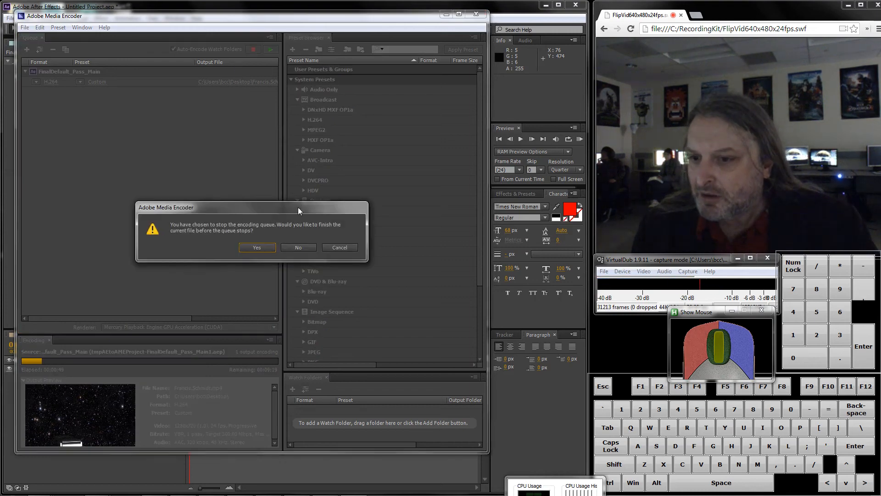
{"action": "left_click", "coordinate": [308, 247]}
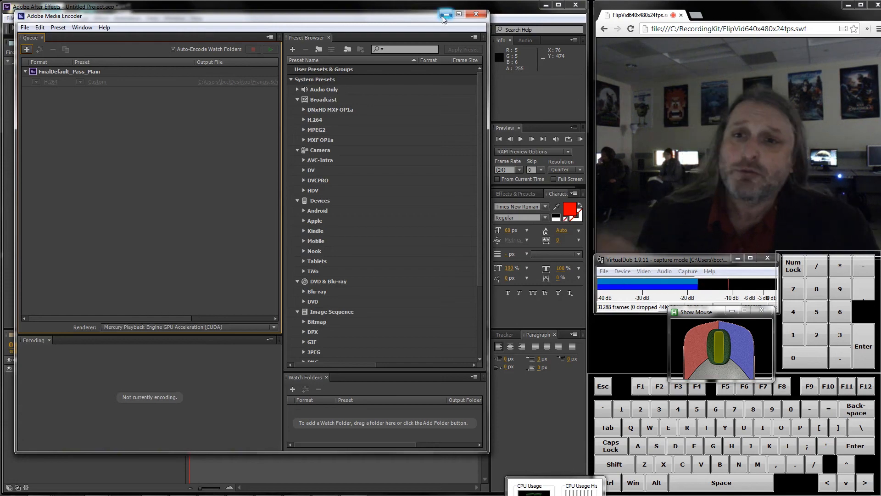
Step: Minimize Media Encoder and After Effects, and move the RecordingKit folder window clear of the desktop icons
{"action": "left_click", "coordinate": [449, 16]}
{"action": "left_click", "coordinate": [541, 6]}
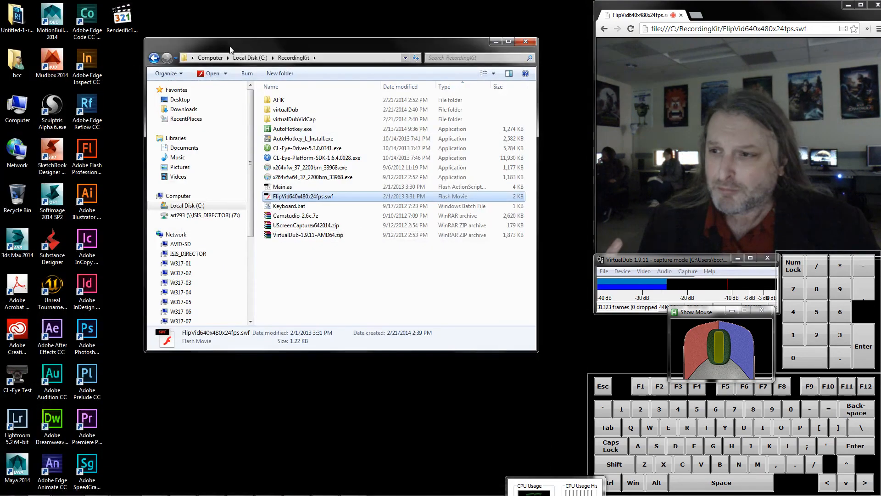
{"action": "left_click_drag", "start_coordinate": [253, 41], "coordinate": [302, 28]}
{"action": "left_click", "coordinate": [136, 142]}
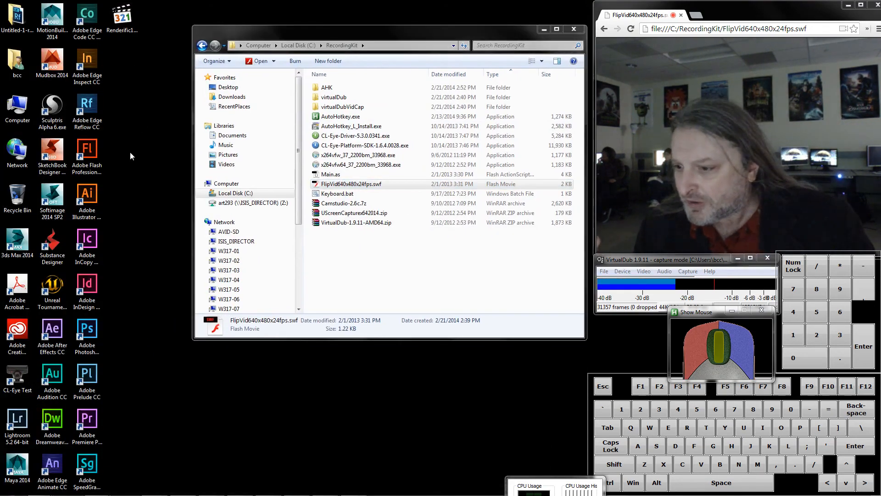
{"action": "right_click", "coordinate": [125, 185]}
{"action": "key", "text": "Escape"}
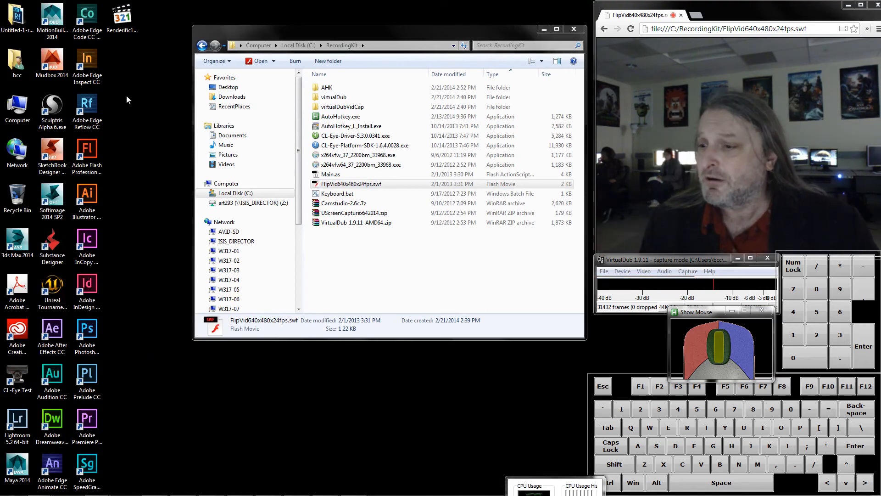
Step: Switch to the Chrome window showing the YouTube video page, and move and enlarge it
{"action": "mouse_move", "coordinate": [143, 494]}
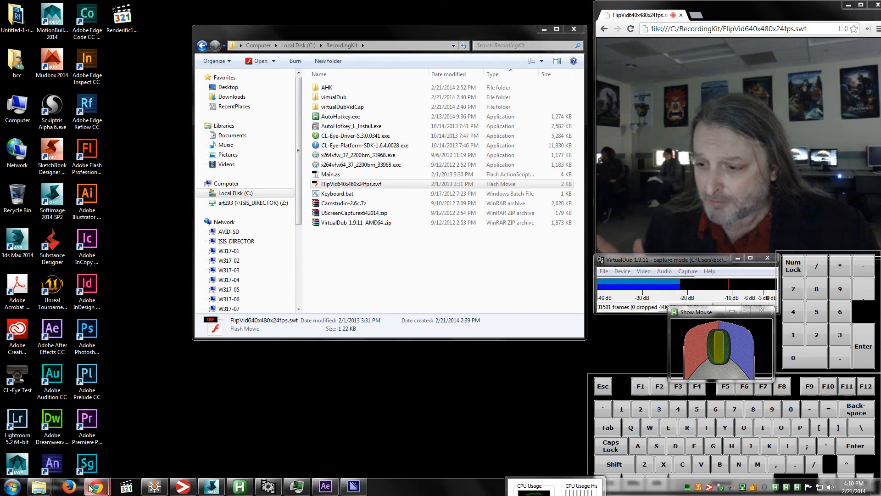
{"action": "mouse_move", "coordinate": [90, 483]}
{"action": "left_click", "coordinate": [50, 434]}
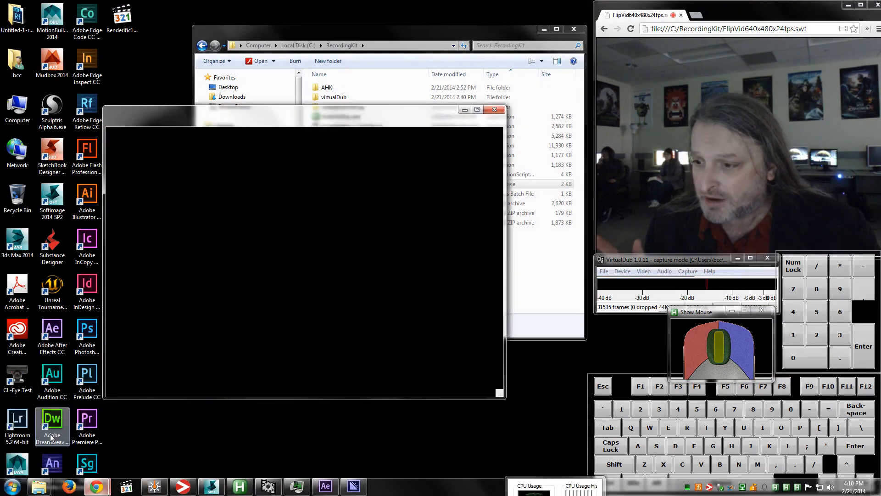
{"action": "left_click_drag", "start_coordinate": [286, 110], "coordinate": [201, 10]}
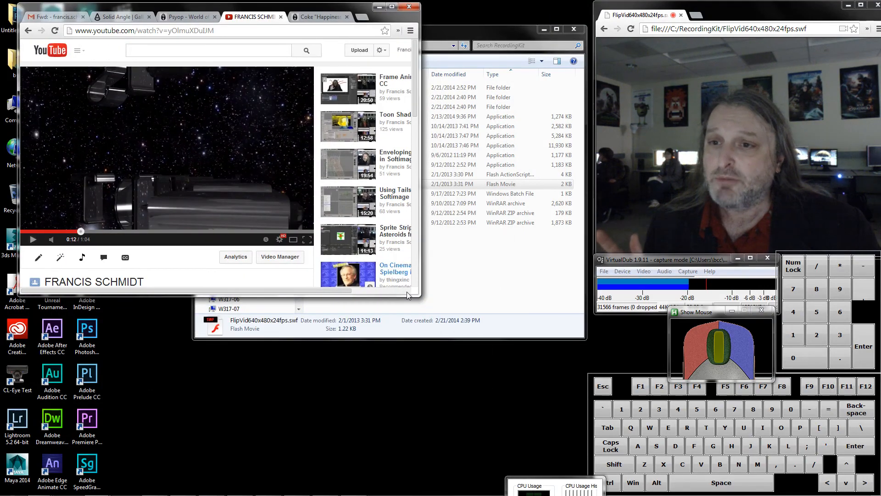
{"action": "left_click_drag", "start_coordinate": [416, 297], "coordinate": [493, 446]}
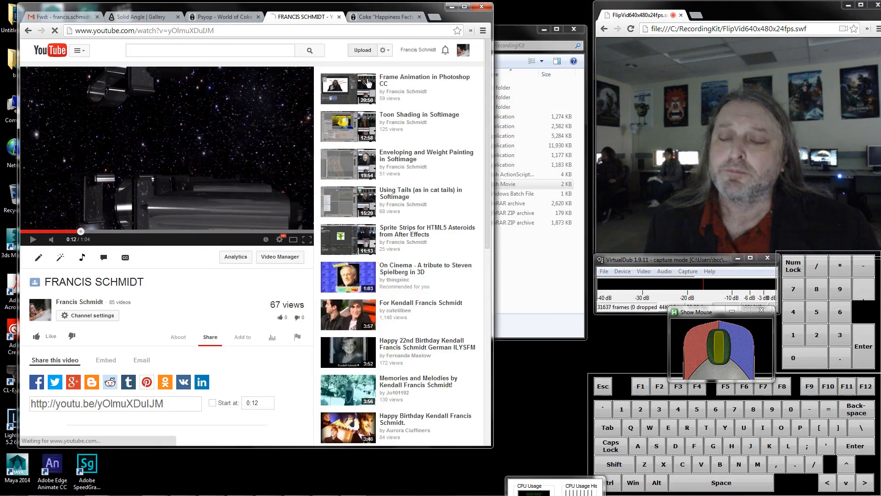
Step: Open YouTube's upload page for selecting video files
{"action": "left_click", "coordinate": [362, 52]}
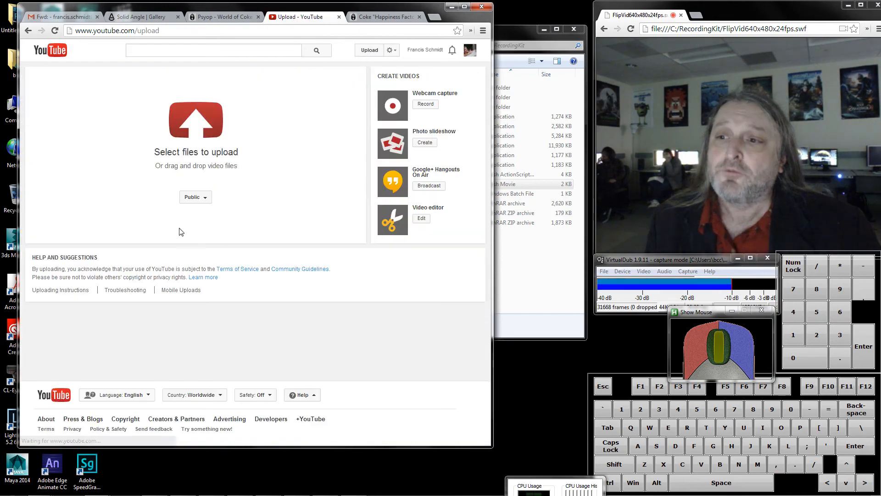
{"action": "left_click_drag", "start_coordinate": [277, 18], "coordinate": [312, 19]}
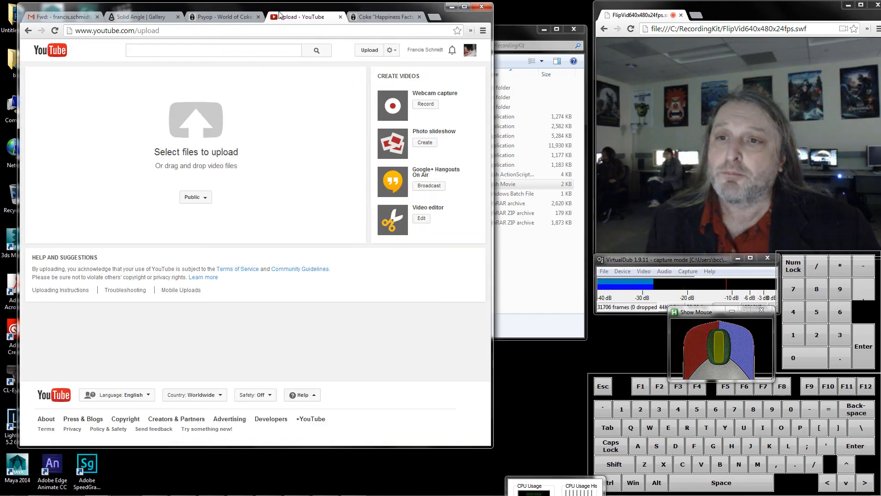
Step: Go to the account's Video Manager, open the newest upload for editing, and look over its Info and Settings page
{"action": "left_click", "coordinate": [470, 51]}
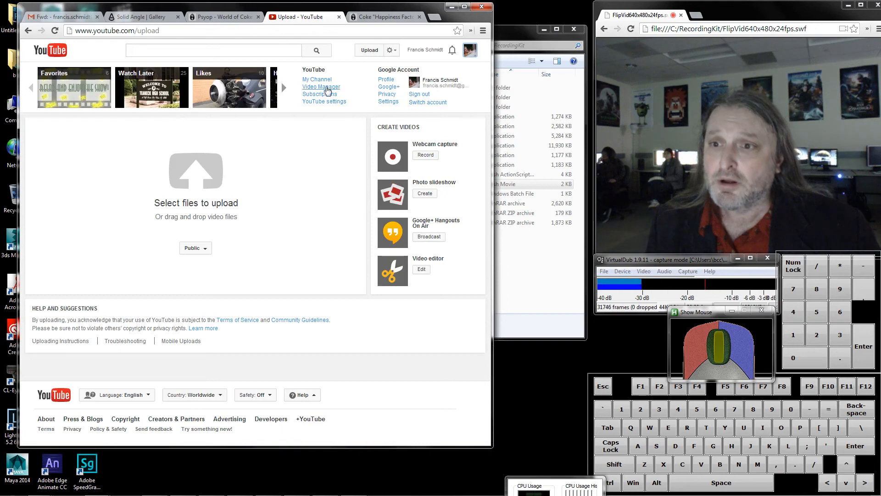
{"action": "left_click", "coordinate": [327, 87]}
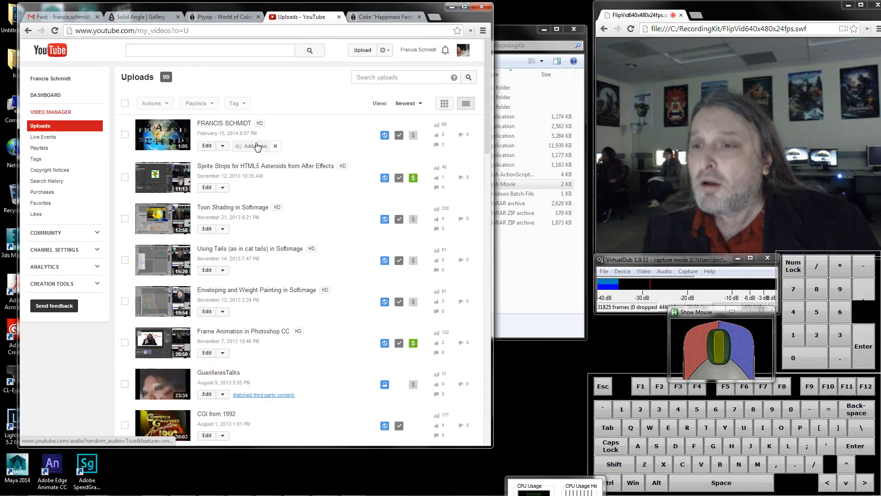
{"action": "left_click", "coordinate": [207, 147]}
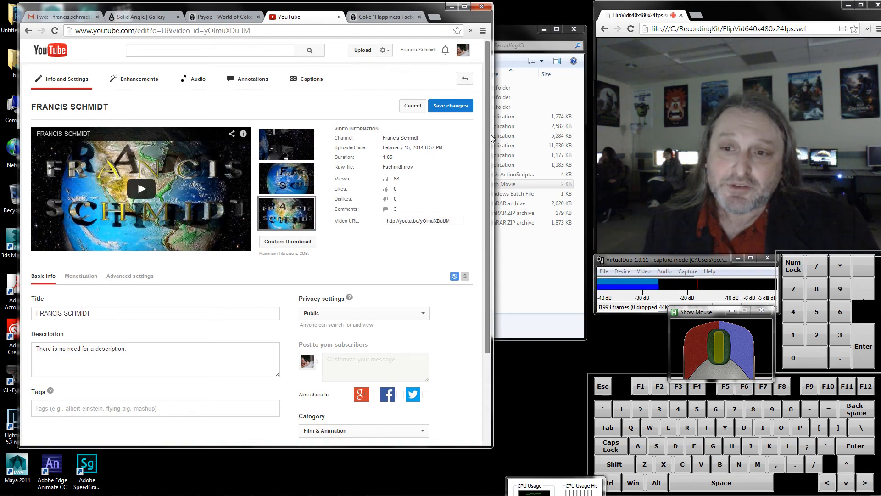
{"action": "scroll", "coordinate": [481, 191], "scroll_direction": "down", "scroll_amount": 2}
{"action": "scroll", "coordinate": [481, 191], "scroll_direction": "up", "scroll_amount": 2}
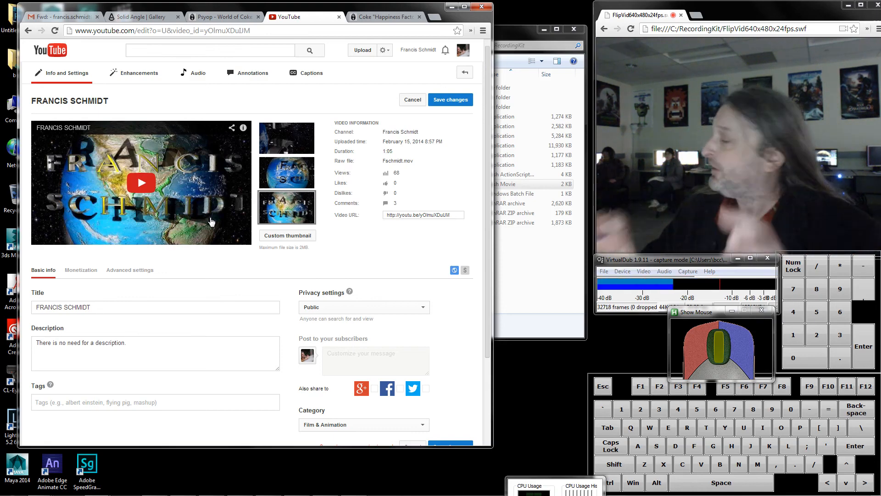
Step: Switch to Softimage, move the timeline to frame 550, and open the Render Manager
{"action": "mouse_move", "coordinate": [173, 474]}
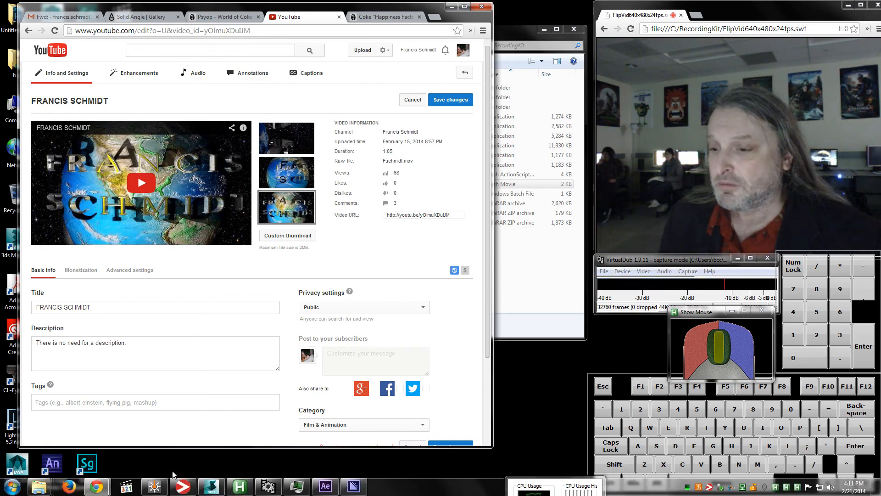
{"action": "left_click", "coordinate": [211, 486]}
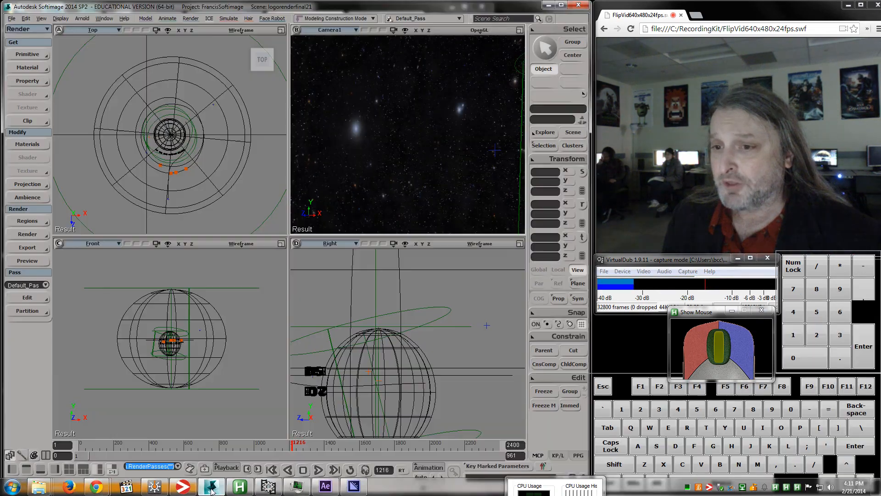
{"action": "left_click_drag", "start_coordinate": [292, 445], "coordinate": [175, 446]}
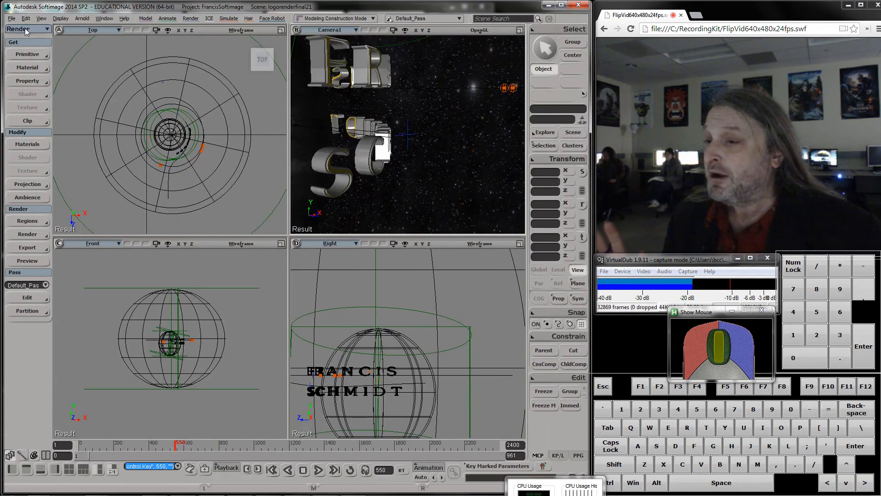
{"action": "left_click", "coordinate": [27, 234]}
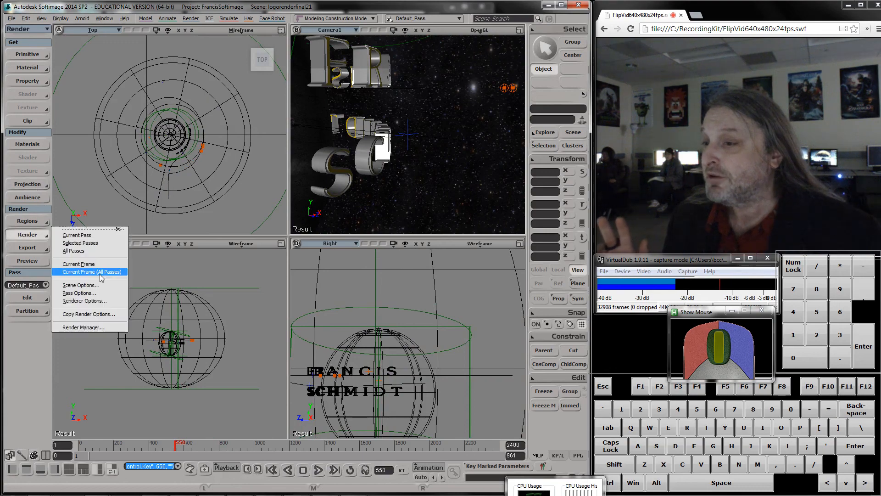
{"action": "left_click", "coordinate": [104, 328]}
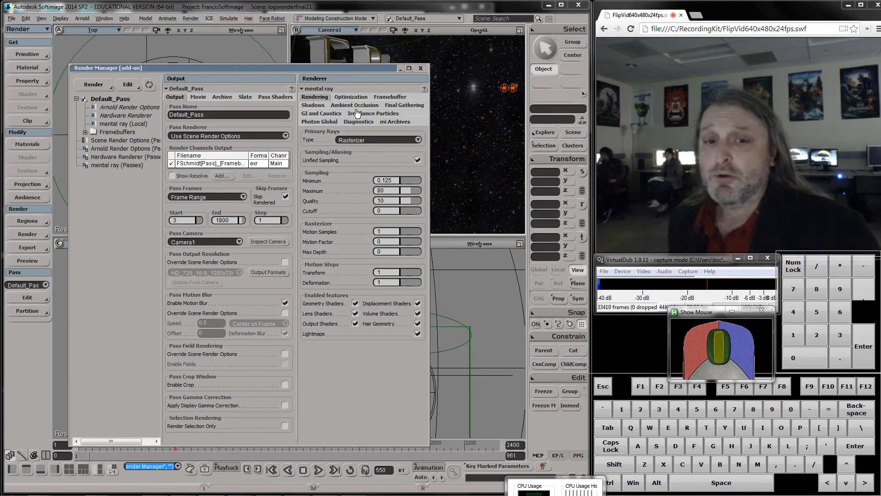
{"action": "left_click", "coordinate": [689, 272]}
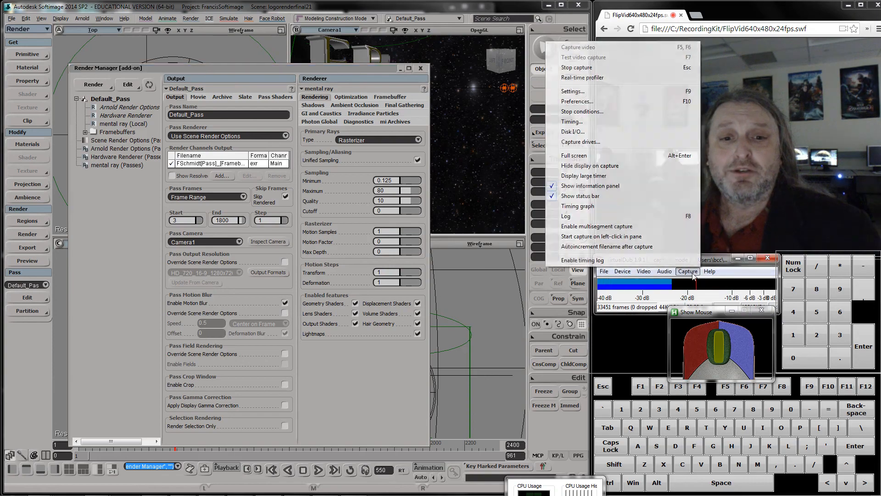